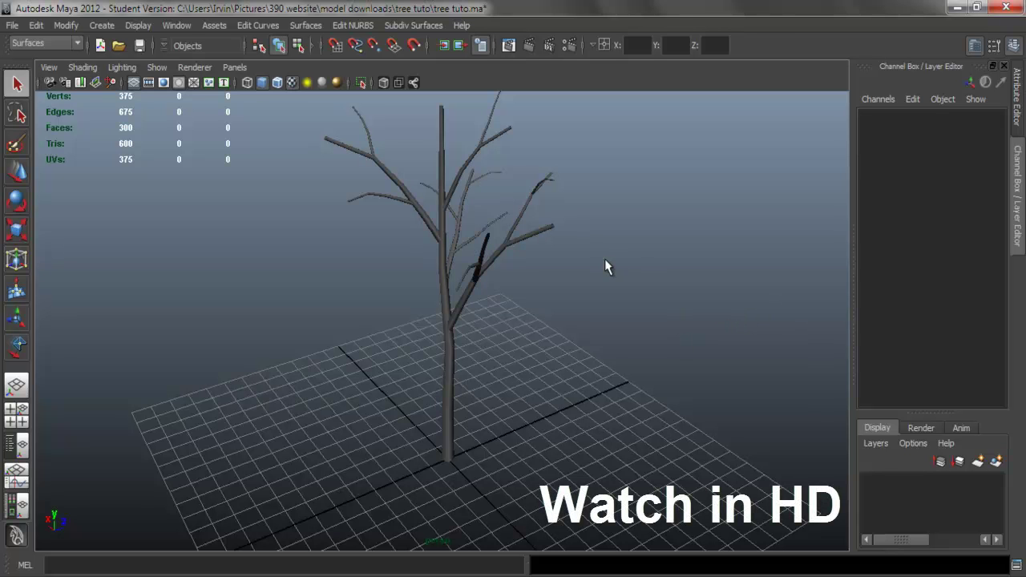
# Step: Create a polygon plane at the base of the tree trunk
pyautogui.moveTo(573, 277); pyautogui.dragTo(584, 337)
pyautogui.moveTo(593, 325); pyautogui.dragTo(494, 318)
pyautogui.moveTo(540, 349); pyautogui.dragTo(501, 360)
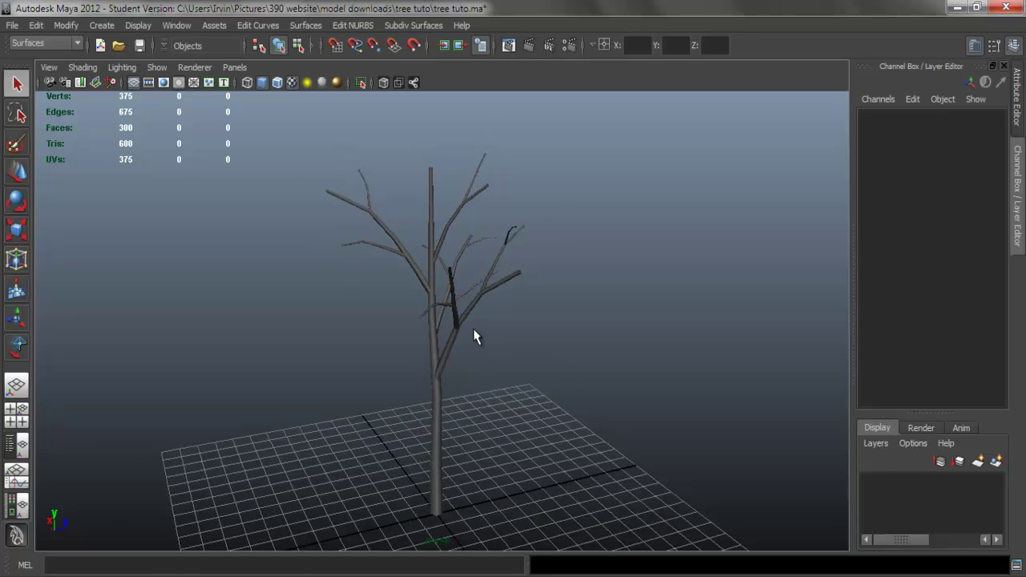
pyautogui.click(106, 27)
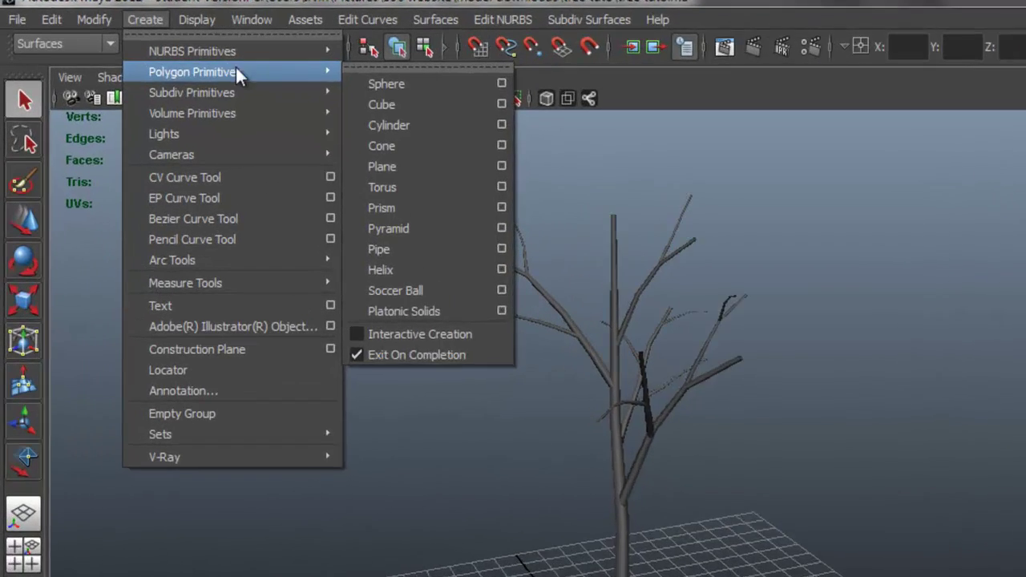
pyautogui.moveTo(232, 78)
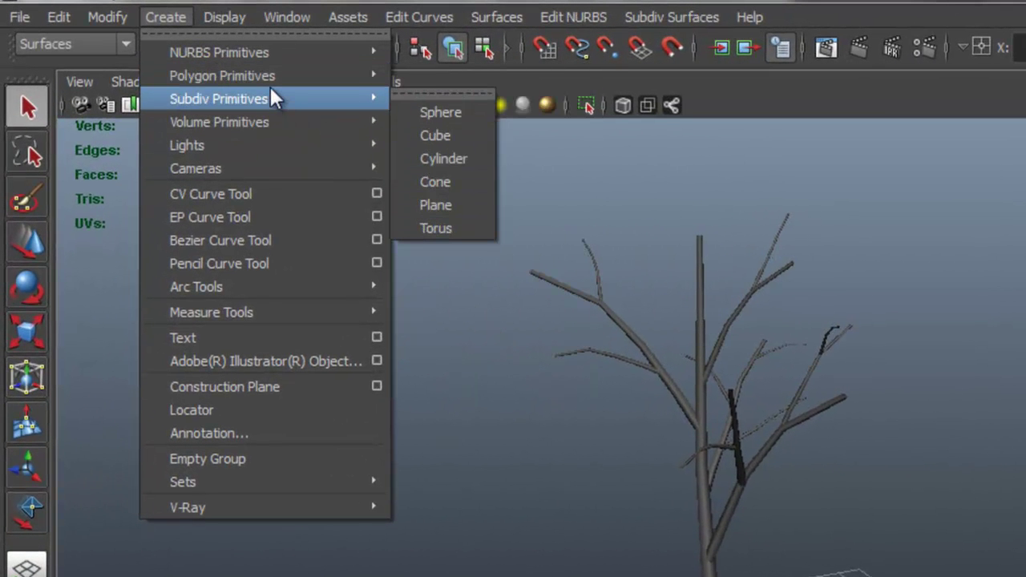
pyautogui.moveTo(275, 78)
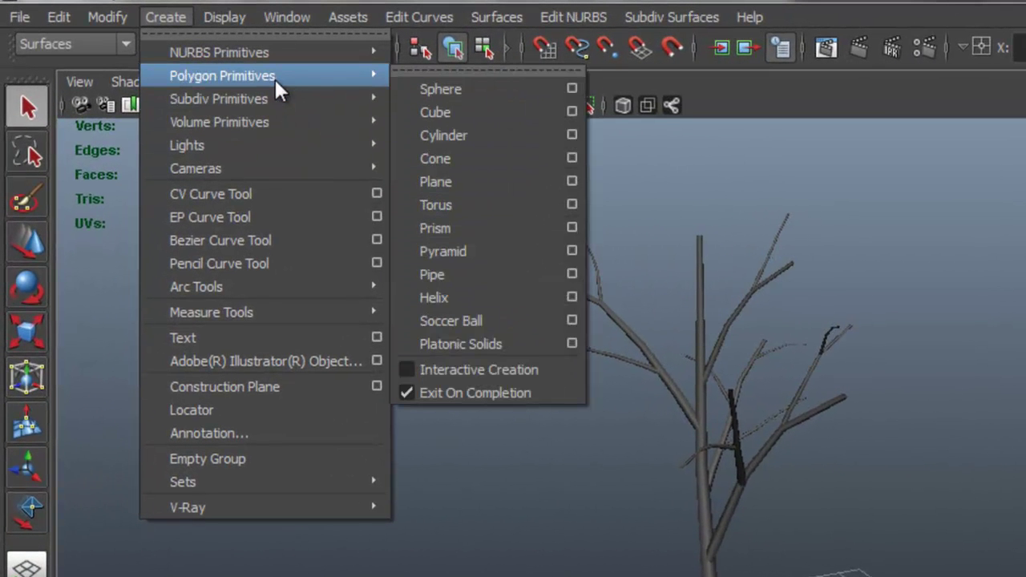
pyautogui.click(492, 179)
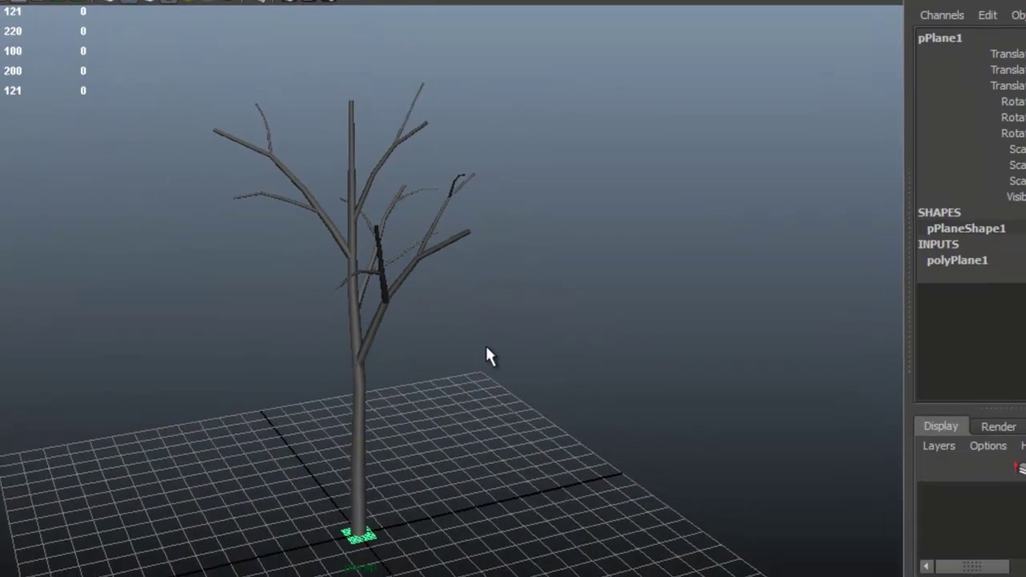
# Step: Set the new plane's width and height subdivisions to 2 each
pyautogui.press('f')
pyautogui.scroll(-5, 607, 409)
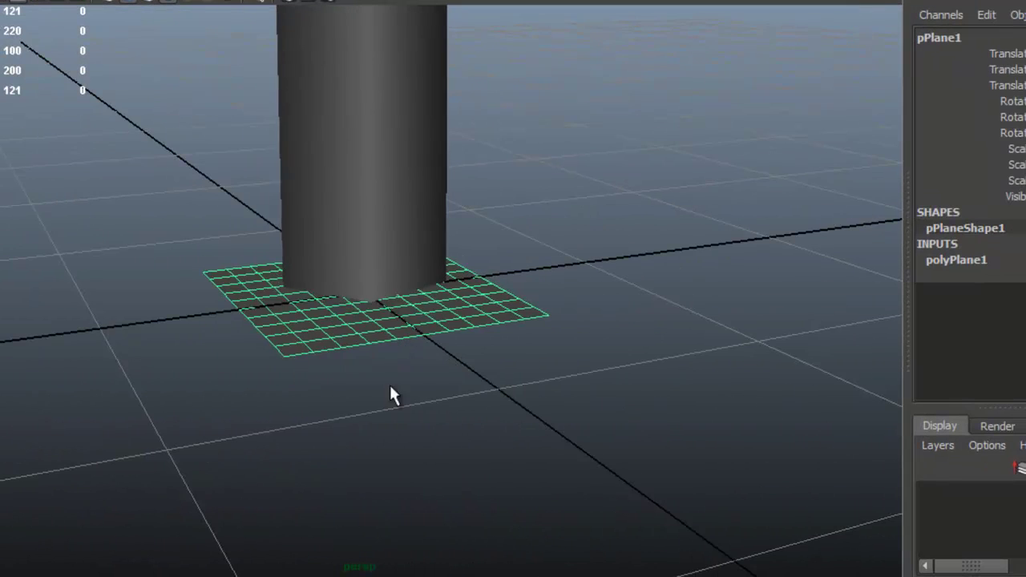
pyautogui.moveTo(386, 288); pyautogui.dragTo(574, 314)
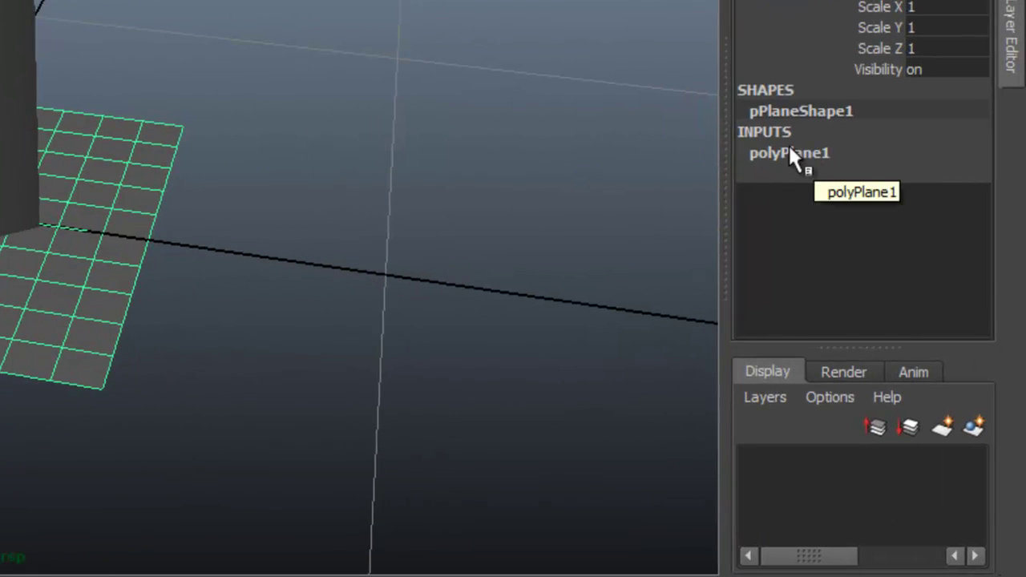
pyautogui.click(809, 149)
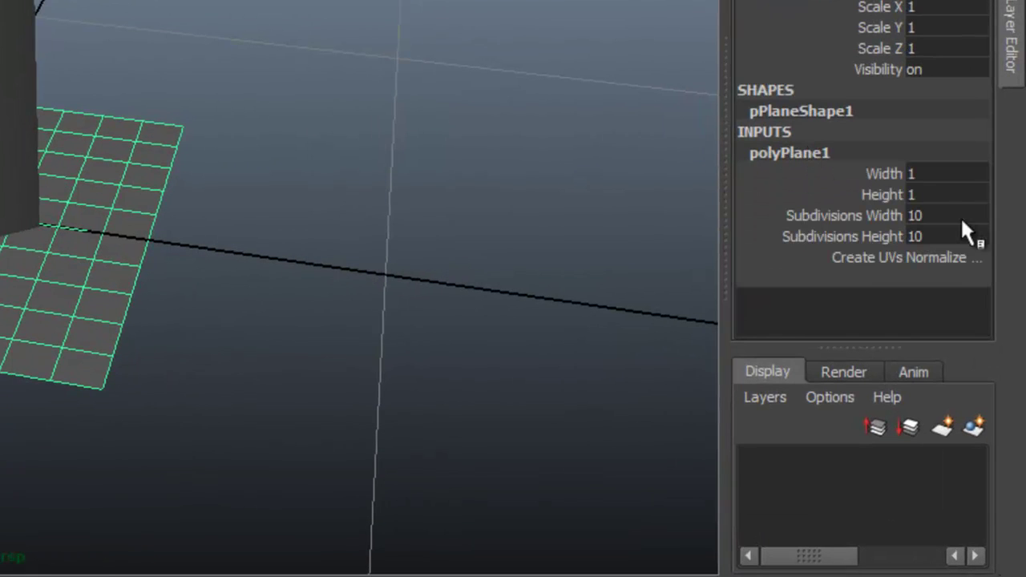
pyautogui.write('2')
pyautogui.click(935, 235)
pyautogui.write('2')
pyautogui.press('Return')
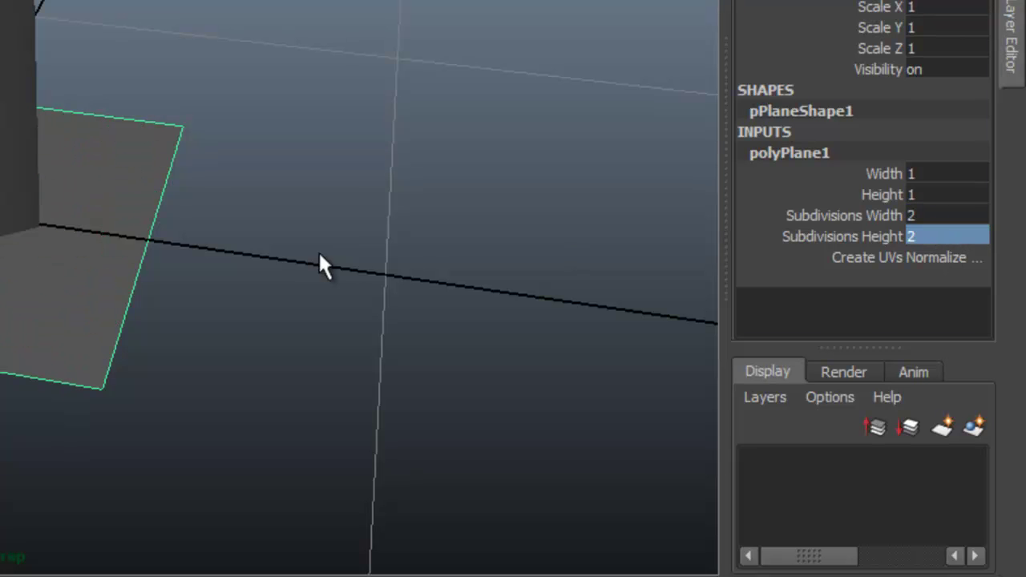
# Step: Move the plane along the X axis to about -1.003 so it sits clear of the trunk
pyautogui.click(122, 285)
pyautogui.press('w')
pyautogui.moveTo(170, 297); pyautogui.dragTo(356, 358)
pyautogui.moveTo(394, 291); pyautogui.dragTo(361, 301)
pyautogui.moveTo(497, 274); pyautogui.dragTo(385, 265)
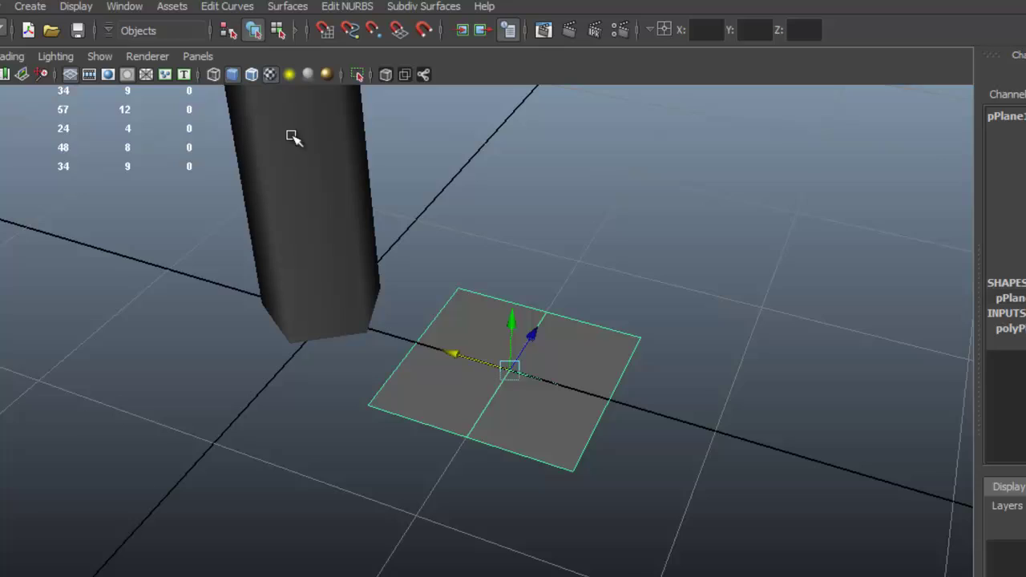
# Step: Examine the plane's UV layout in the UV Texture Editor and close the editor
pyautogui.click(125, 6)
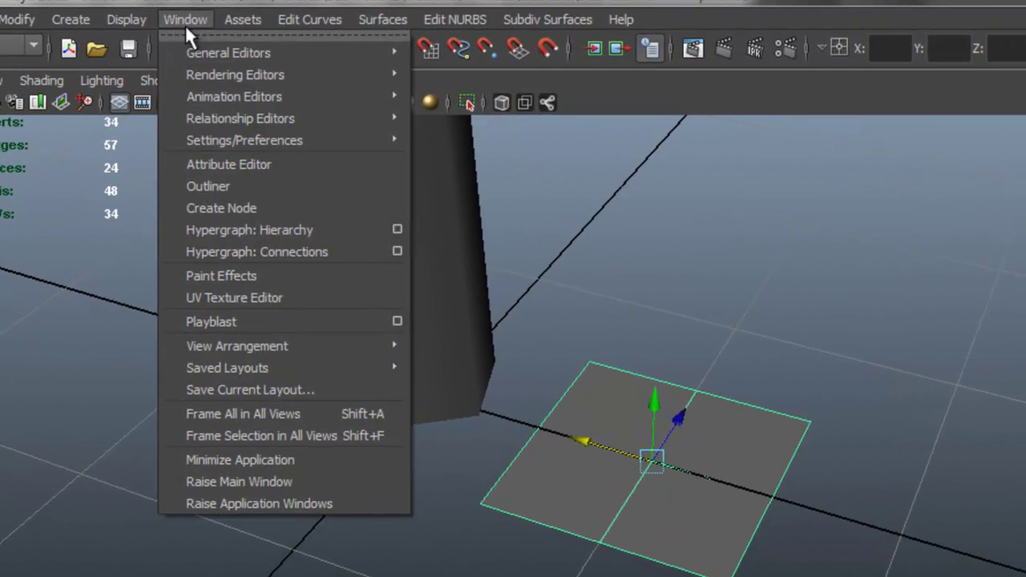
pyautogui.click(339, 297)
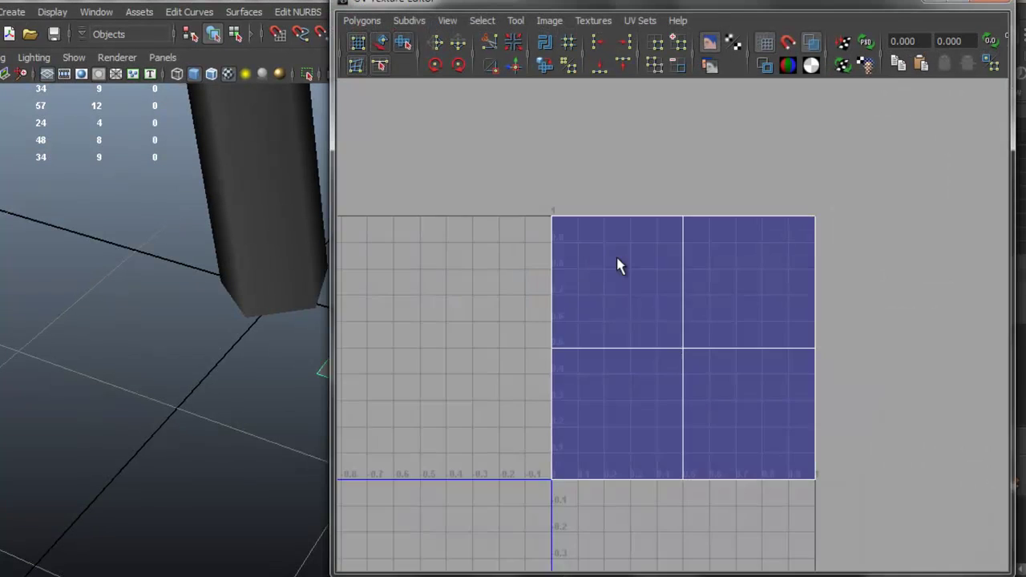
pyautogui.scroll(-2, 726, 377)
pyautogui.scroll(4, 713, 280)
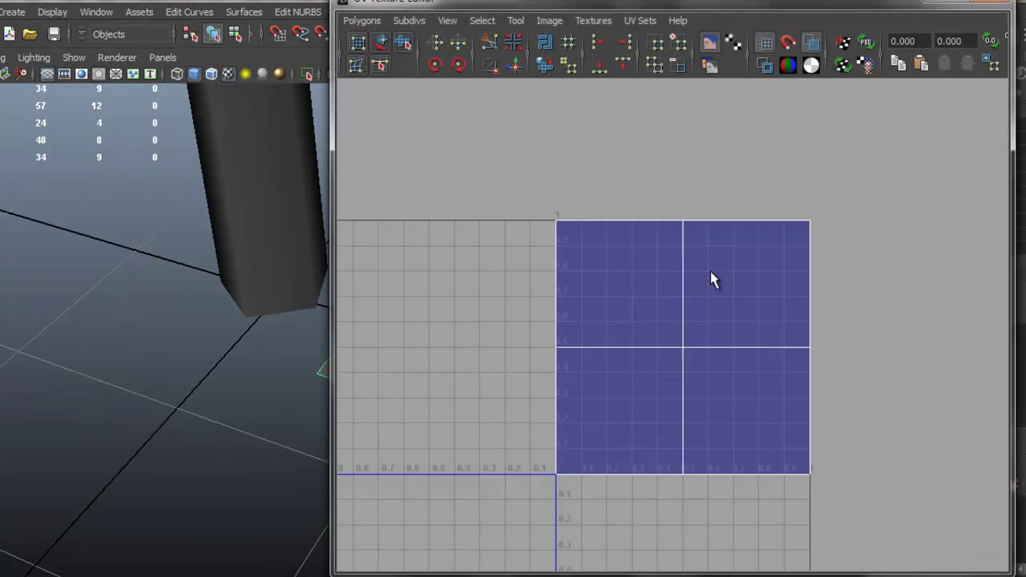
pyautogui.click(994, 4)
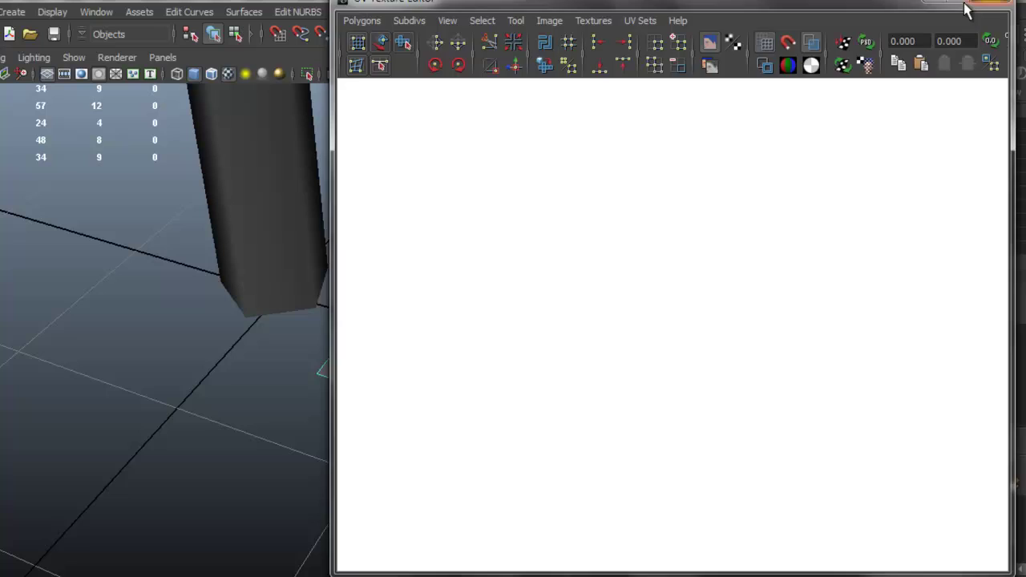
pyautogui.scroll(1, 607, 368)
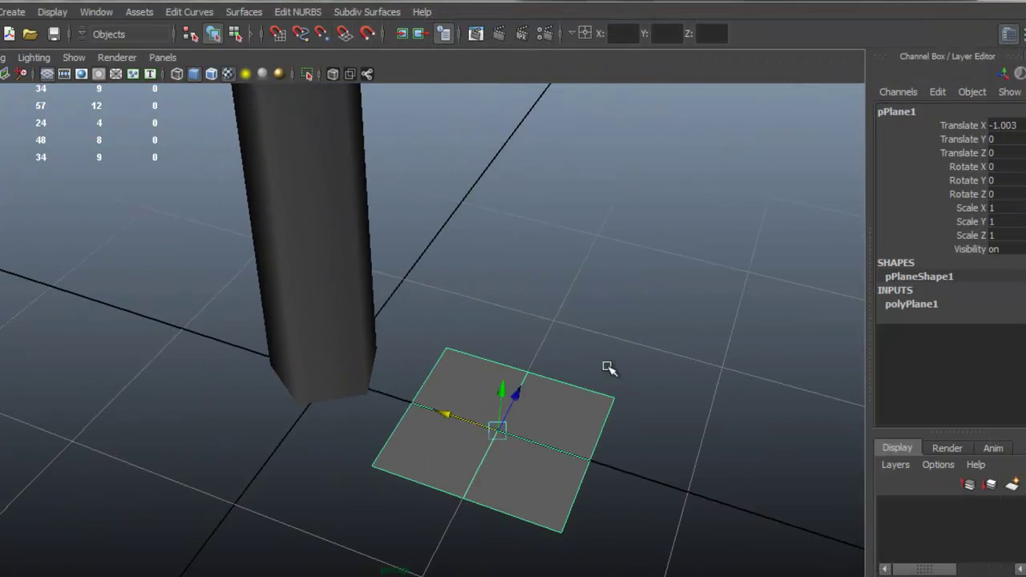
pyautogui.scroll(-3, 607, 367)
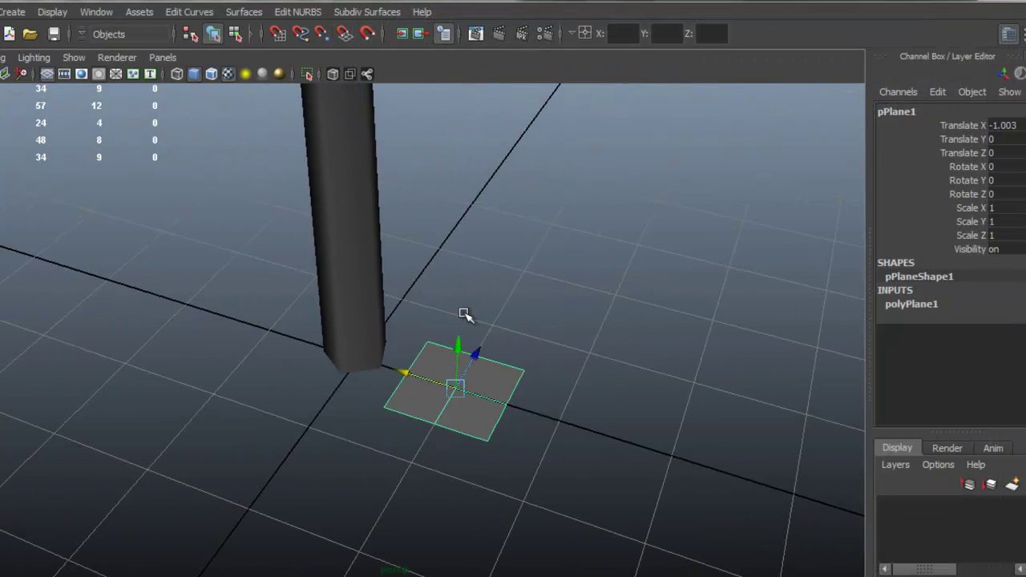
pyautogui.scroll(2, 465, 316)
pyautogui.moveTo(497, 340); pyautogui.dragTo(494, 328)
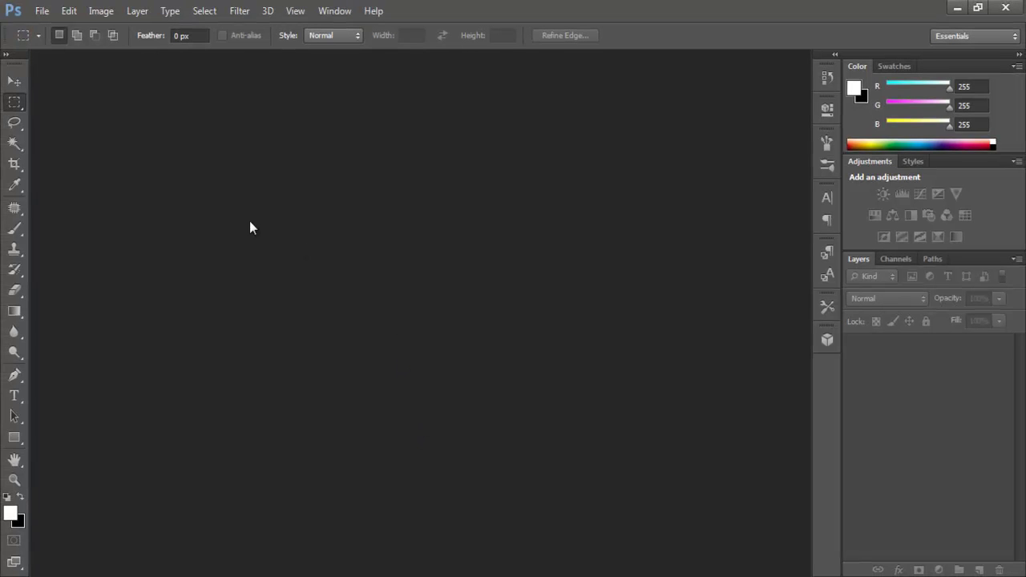
# Step: Switch to Photoshop and create a new 512 x 512 pixel RGB document with a white background
pyautogui.click(41, 11)
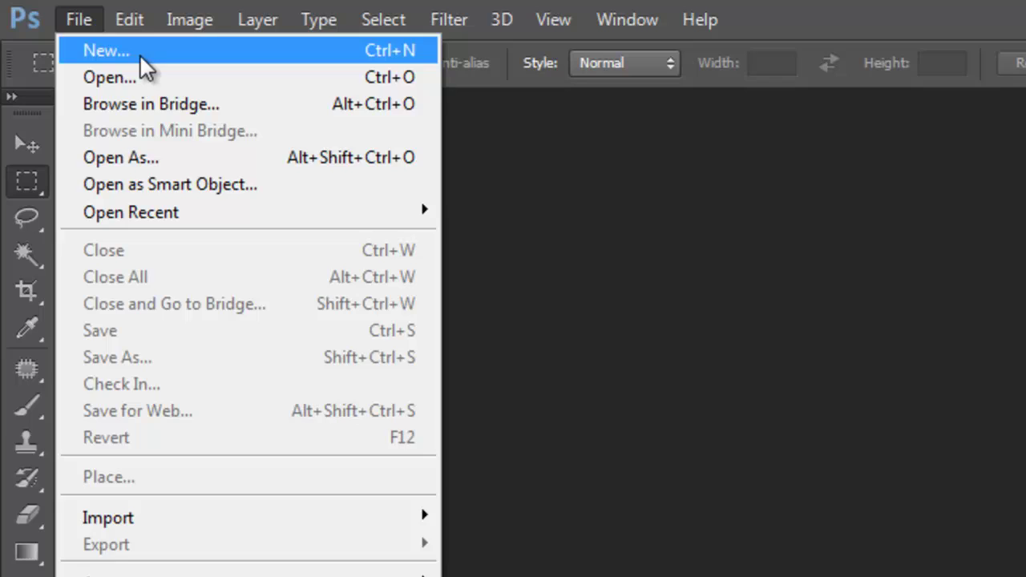
pyautogui.click(140, 54)
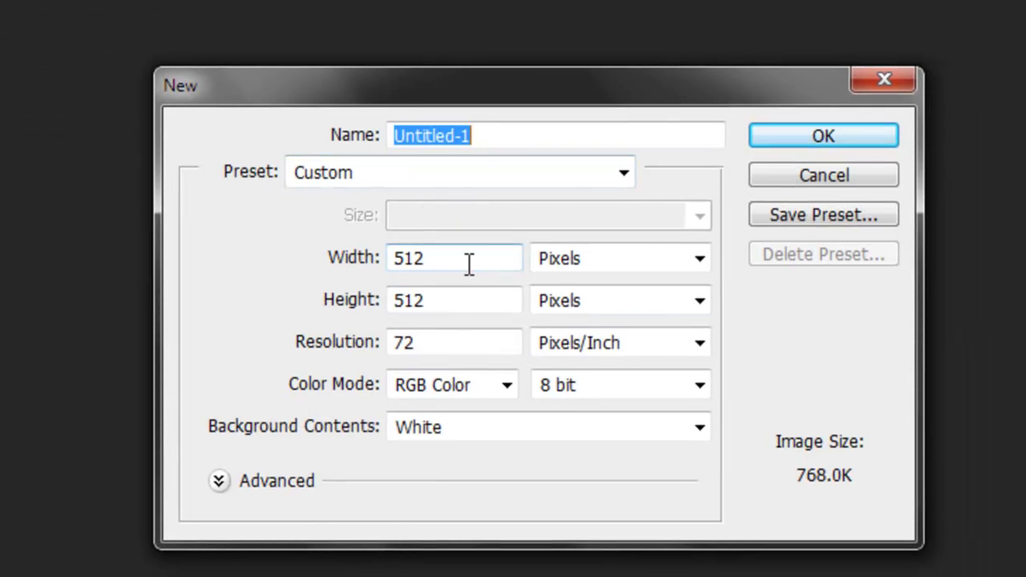
pyautogui.doubleClick(470, 263)
pyautogui.doubleClick(465, 300)
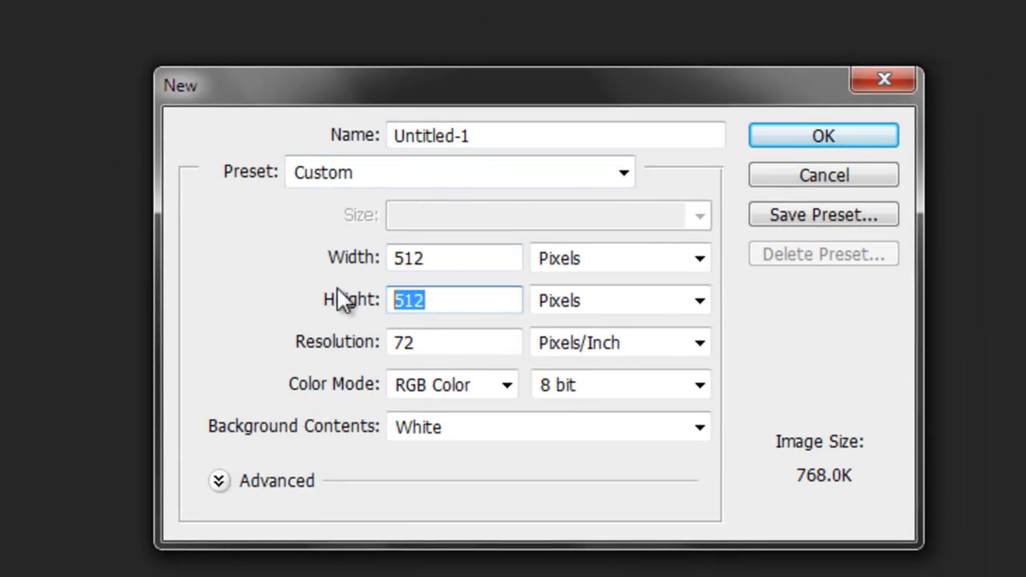
pyautogui.click(478, 257)
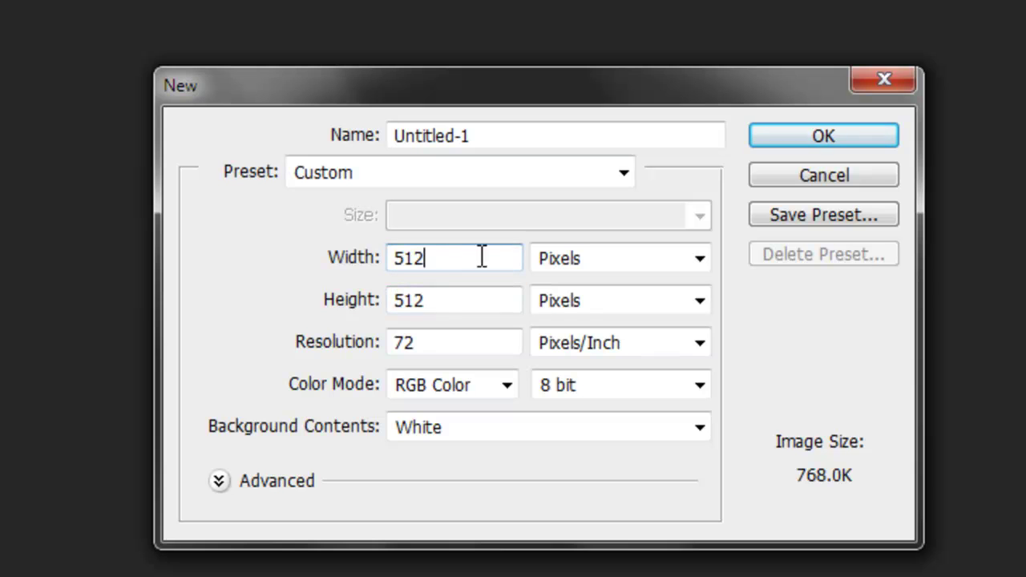
pyautogui.click(698, 259)
pyautogui.click(590, 286)
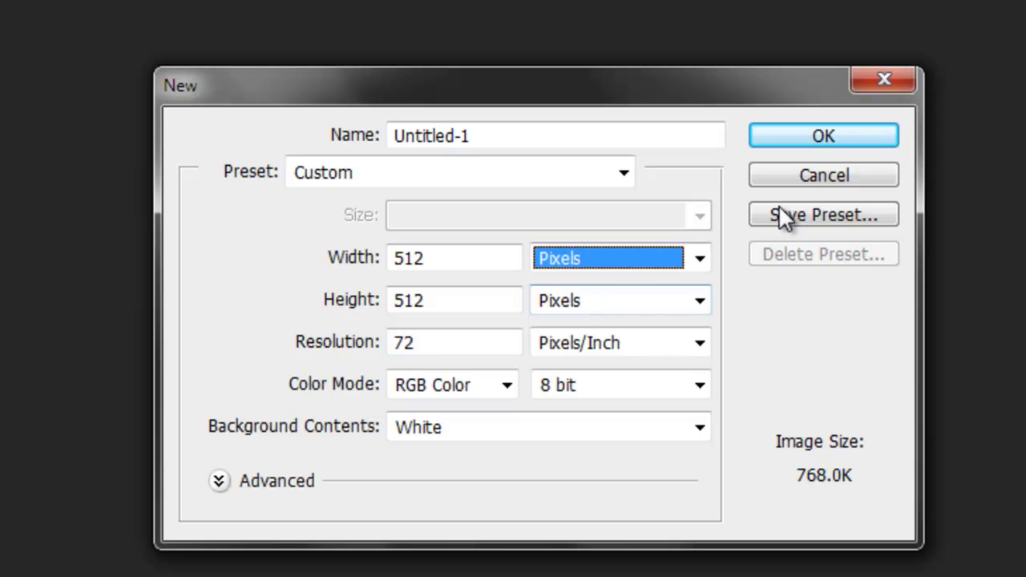
pyautogui.click(852, 134)
pyautogui.click(838, 140)
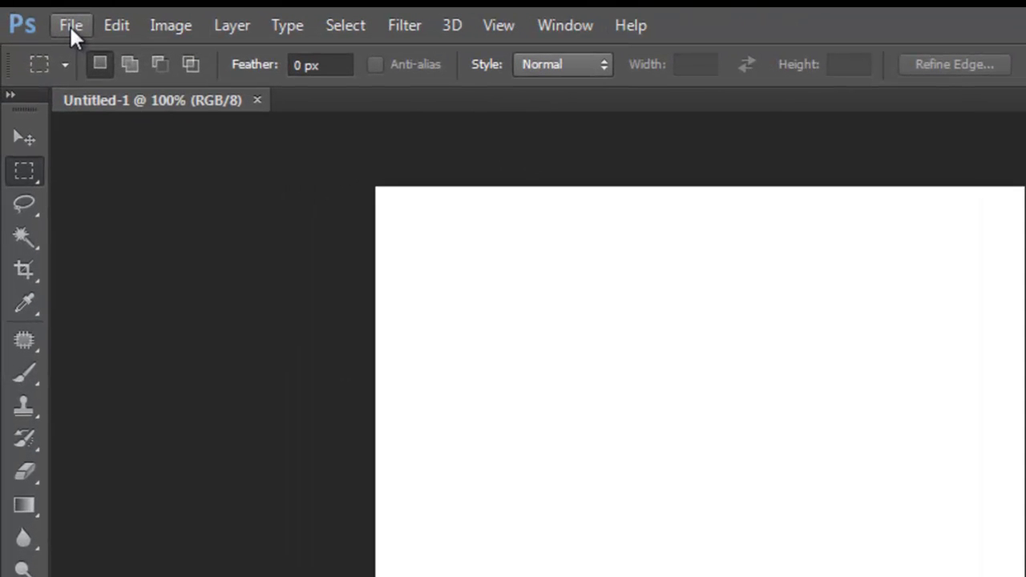
# Step: Place the Leaves0110_S image from the plants leaves folder into the document at its default fit
pyautogui.click(70, 25)
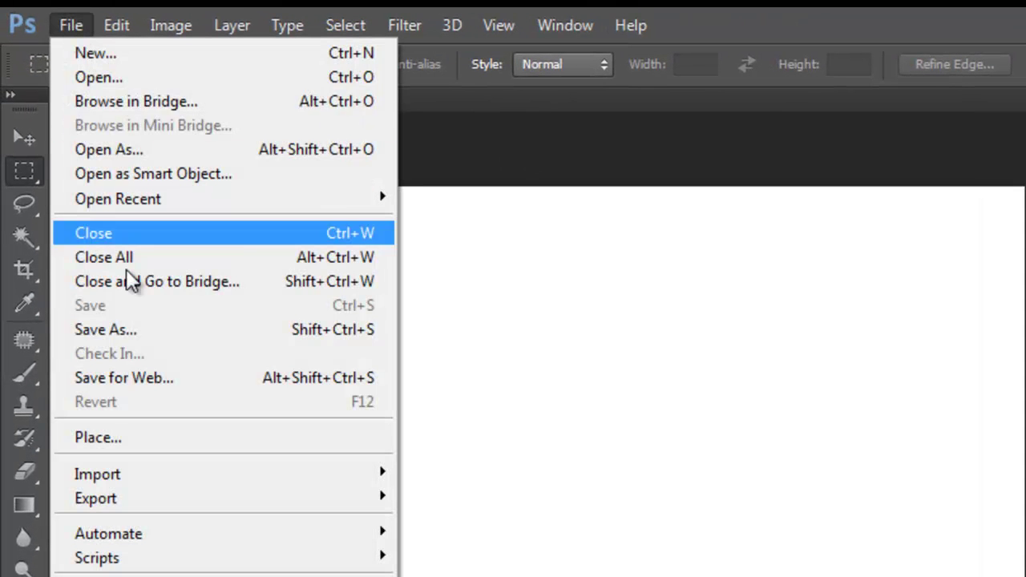
pyautogui.click(192, 441)
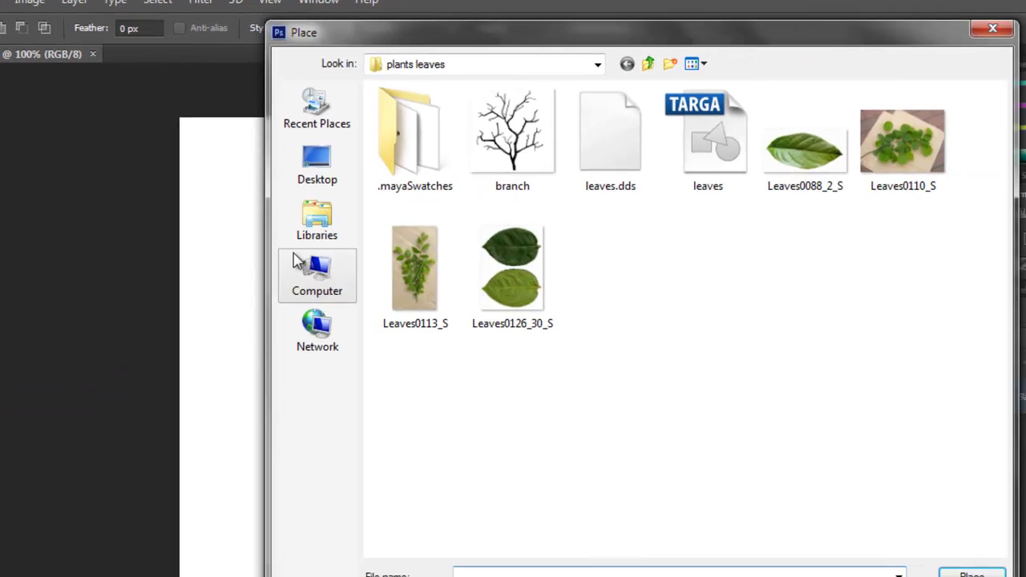
pyautogui.moveTo(763, 48); pyautogui.dragTo(706, 37)
pyautogui.click(834, 181)
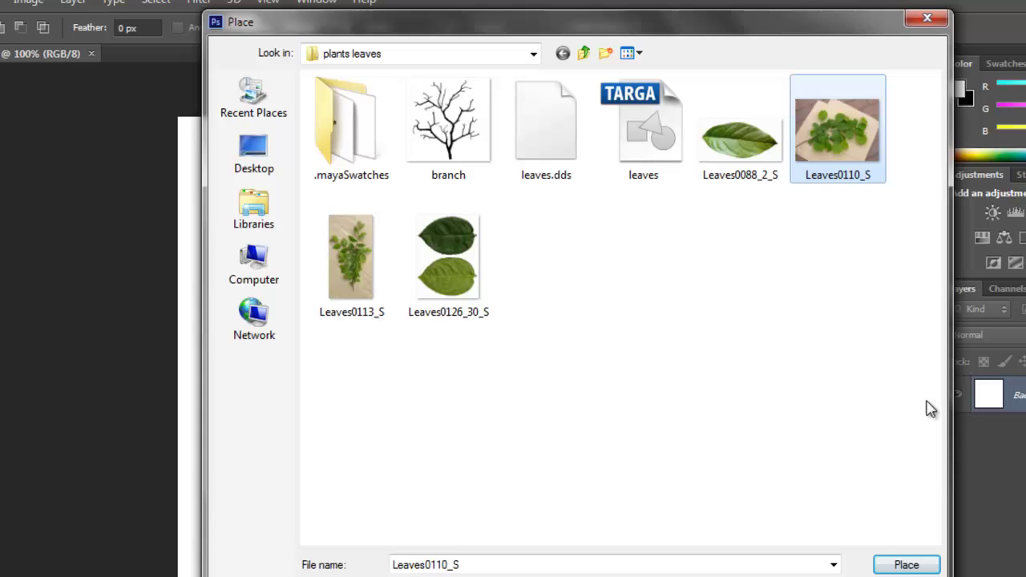
pyautogui.click(907, 565)
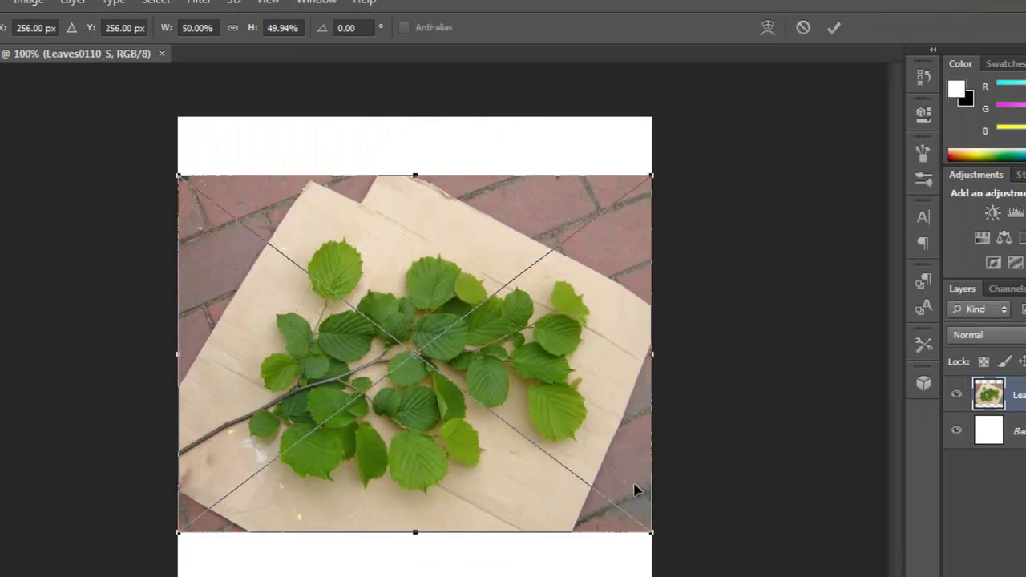
pyautogui.press('Return')
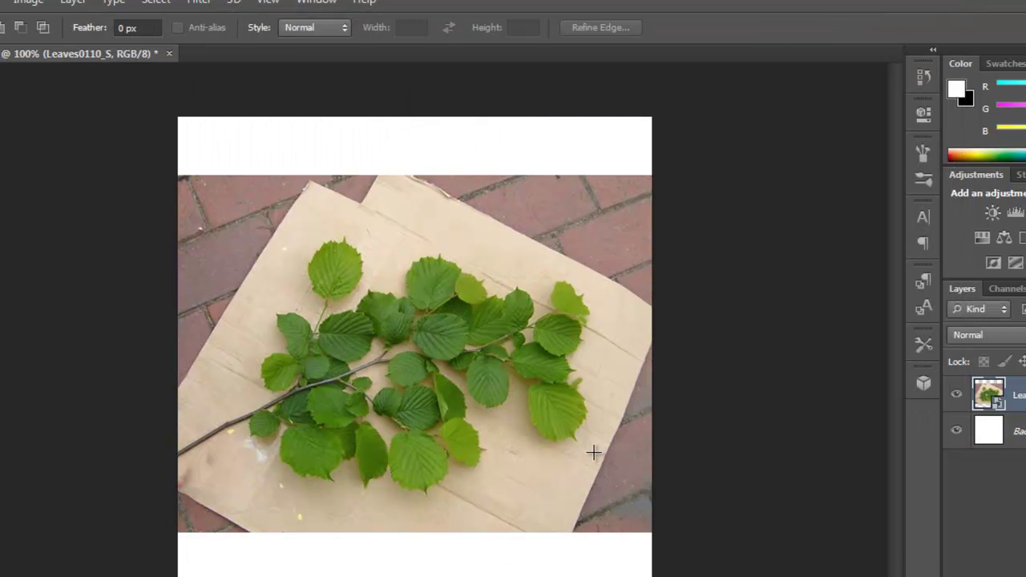
# Step: Place the Leaves0113_S image as another layer above the first leaf photo at its default size
pyautogui.moveTo(417, 400); pyautogui.dragTo(535, 401)
pyautogui.scroll(1, 534, 401)
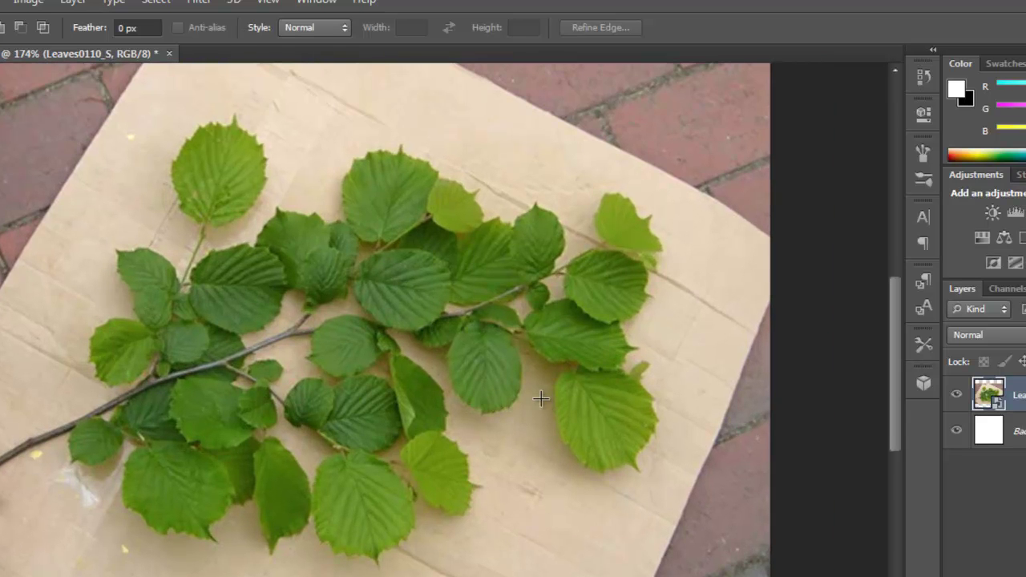
pyautogui.moveTo(531, 325); pyautogui.dragTo(542, 365)
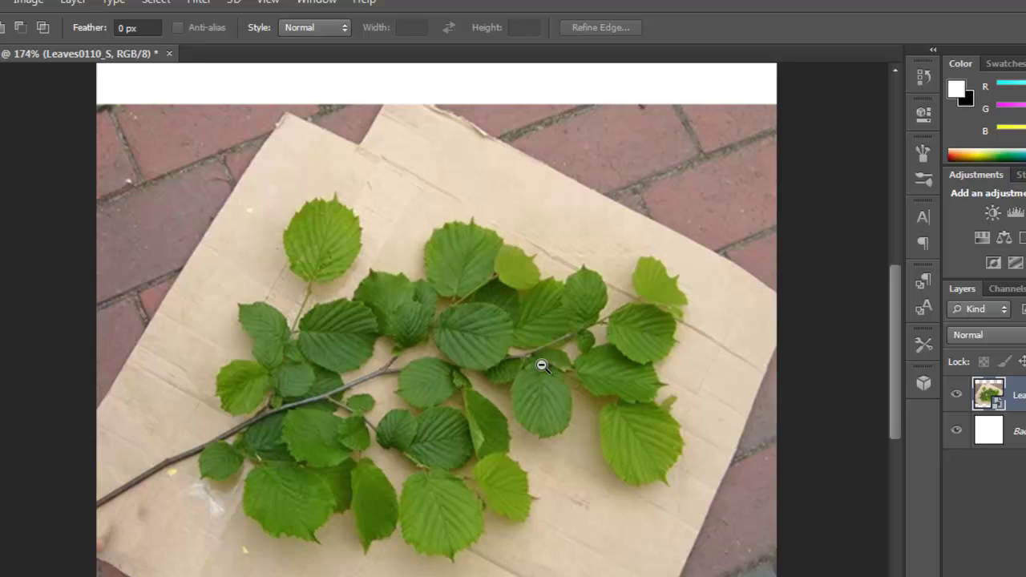
pyautogui.scroll(-1, 542, 366)
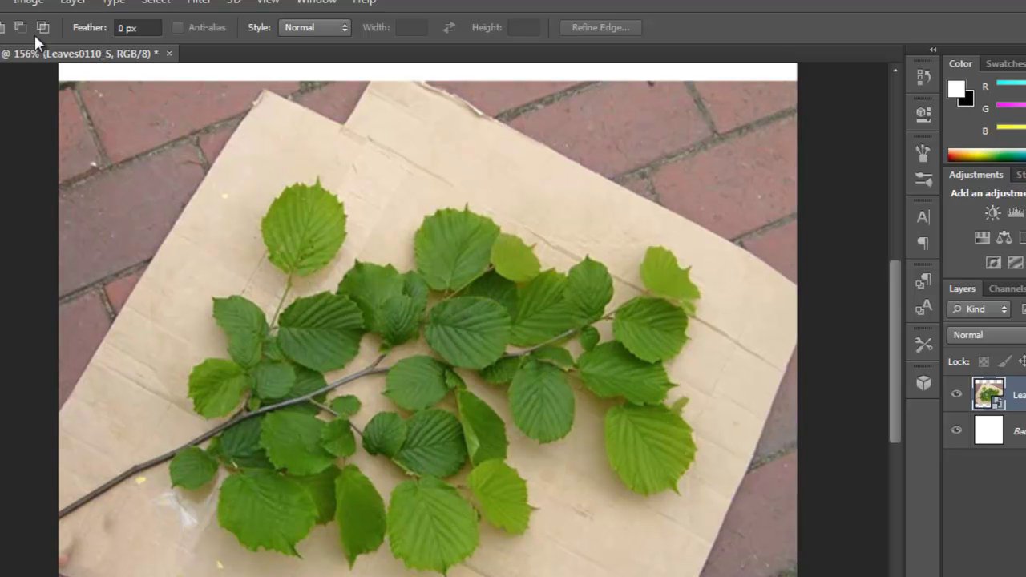
pyautogui.hotkey('alt', 'f')
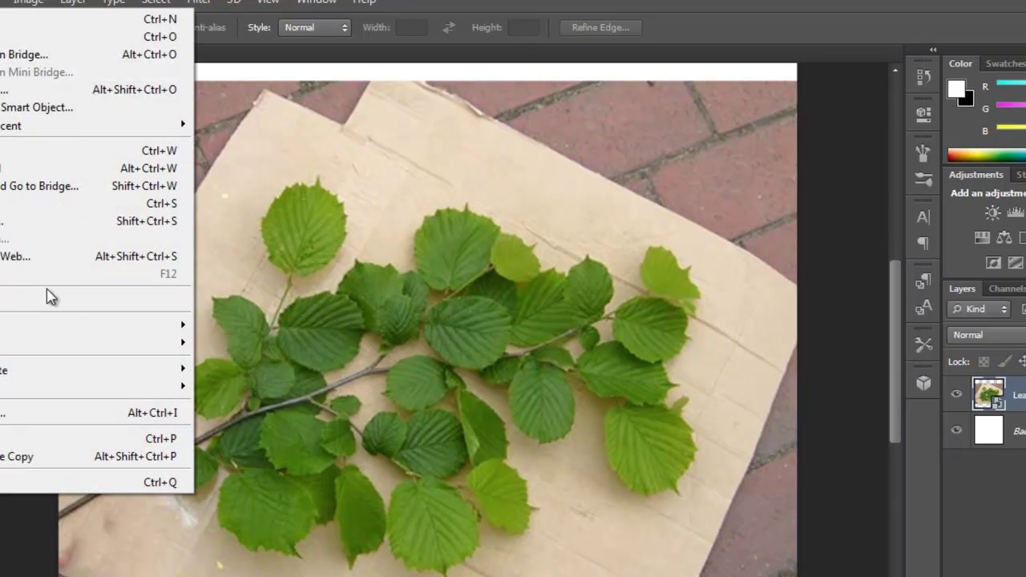
pyautogui.click(64, 298)
pyautogui.doubleClick(372, 275)
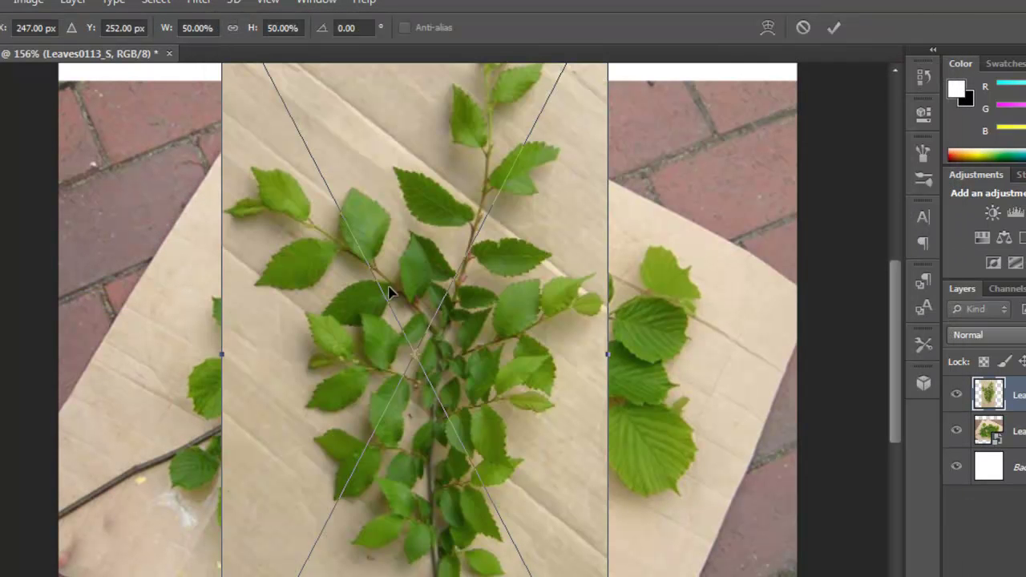
pyautogui.press('Return')
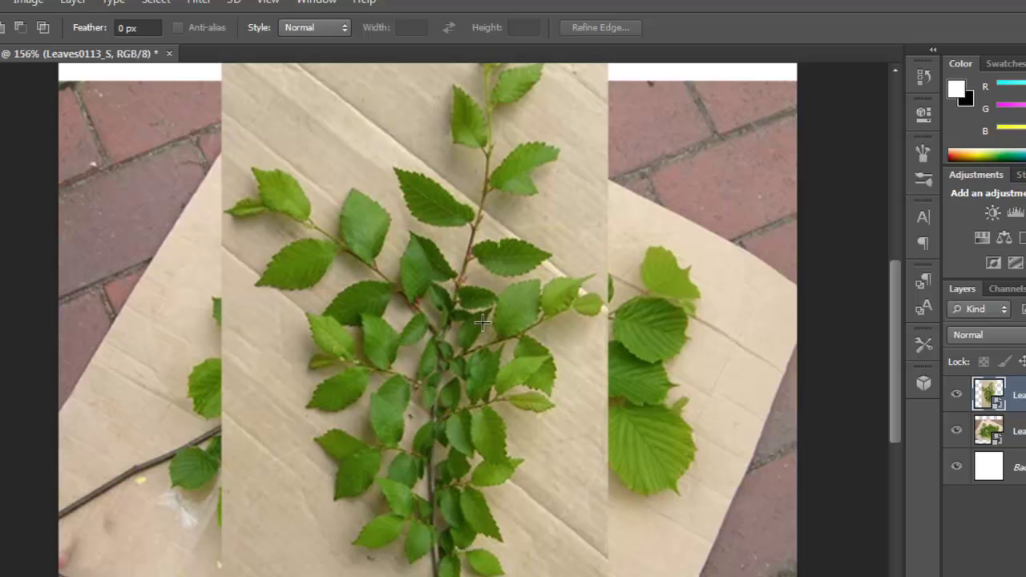
pyautogui.moveTo(507, 368); pyautogui.dragTo(522, 341)
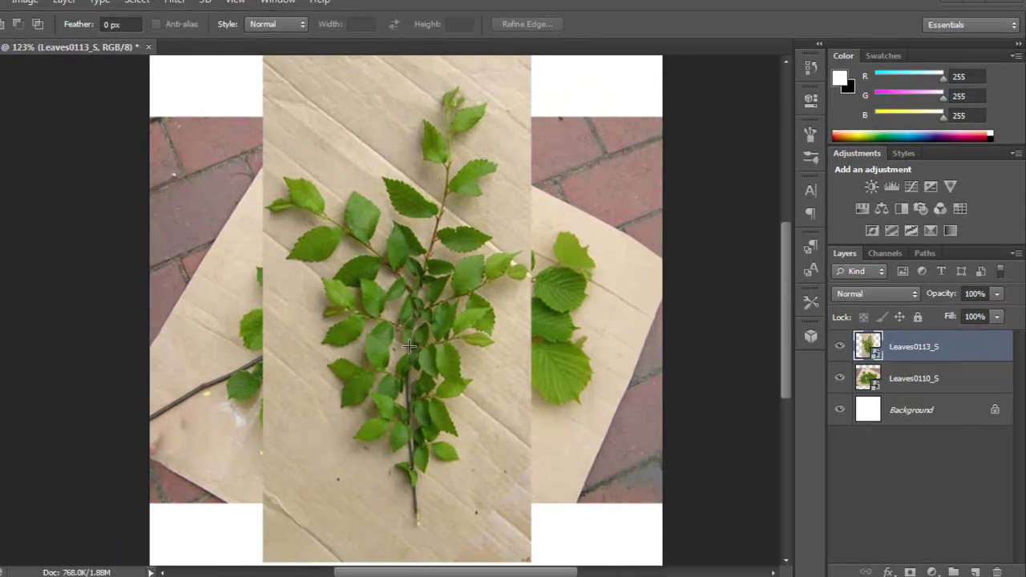
# Step: Place the Leaves0126_30_S image as another layer above the Leaves0113_S photo at its default size
pyautogui.moveTo(429, 390); pyautogui.dragTo(456, 394)
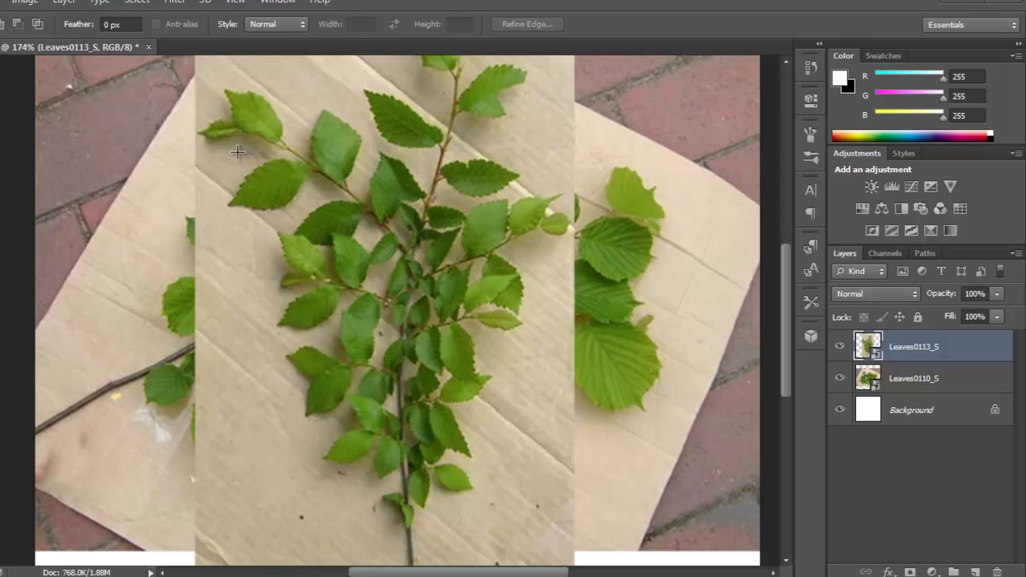
pyautogui.moveTo(550, 280); pyautogui.dragTo(503, 272)
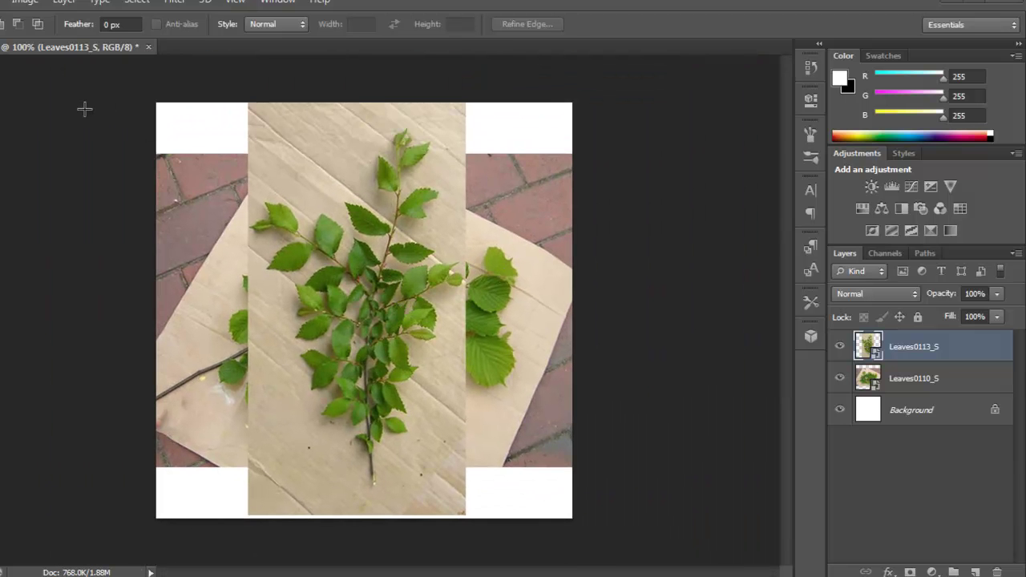
pyautogui.moveTo(314, 195); pyautogui.dragTo(335, 197)
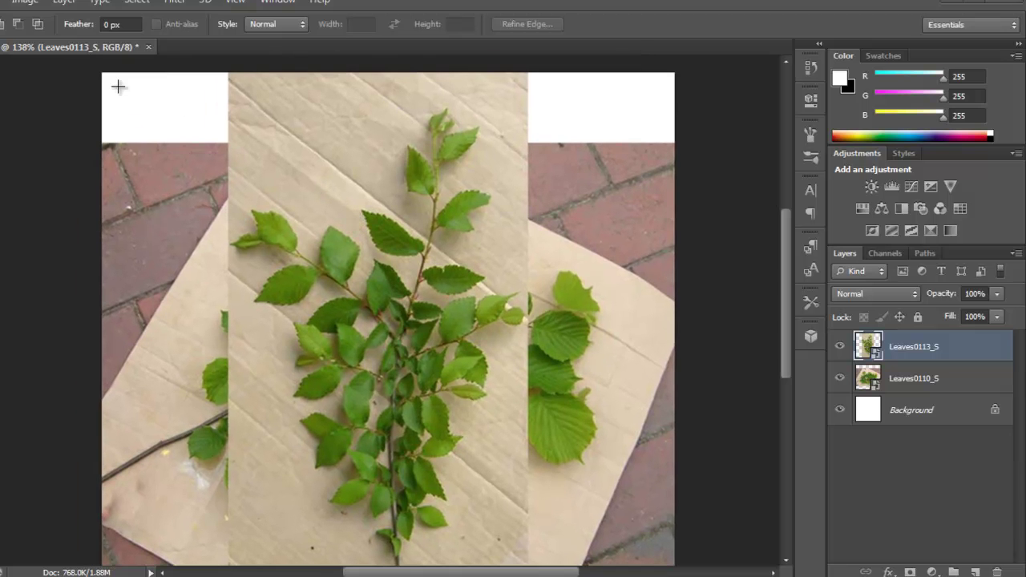
pyautogui.hotkey('alt', 'f')
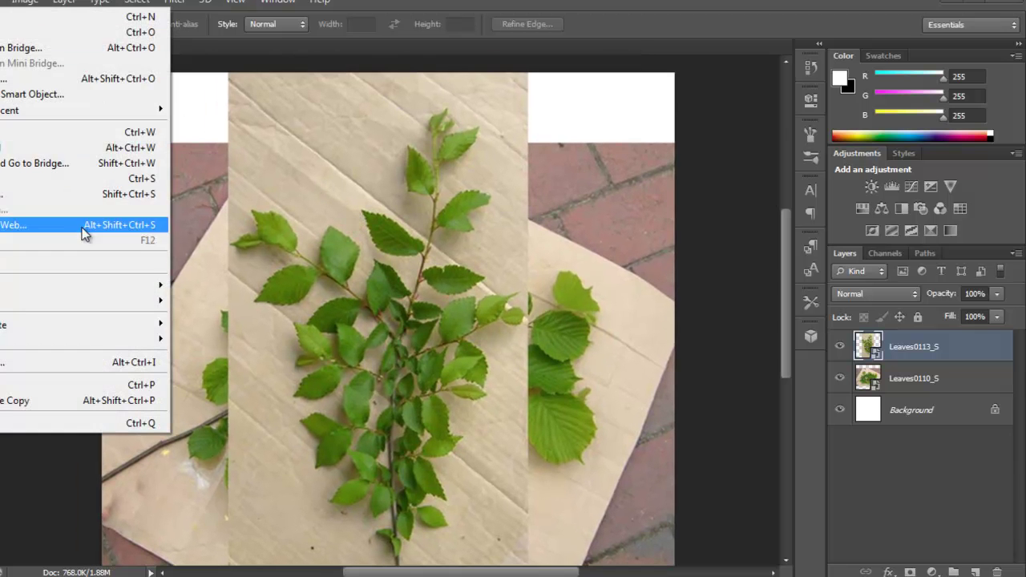
pyautogui.click(79, 268)
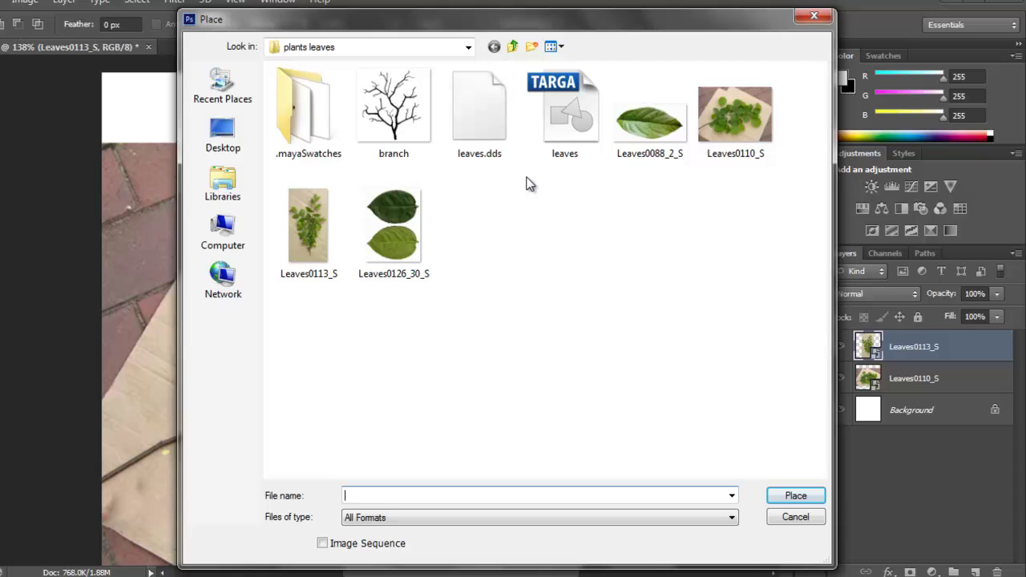
pyautogui.click(424, 222)
pyautogui.click(800, 496)
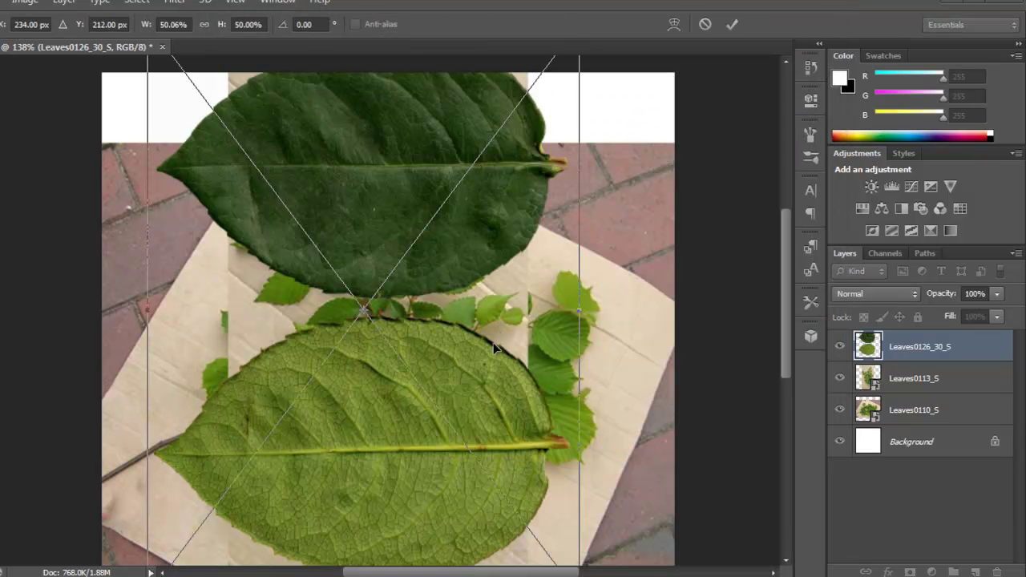
pyautogui.press('Return')
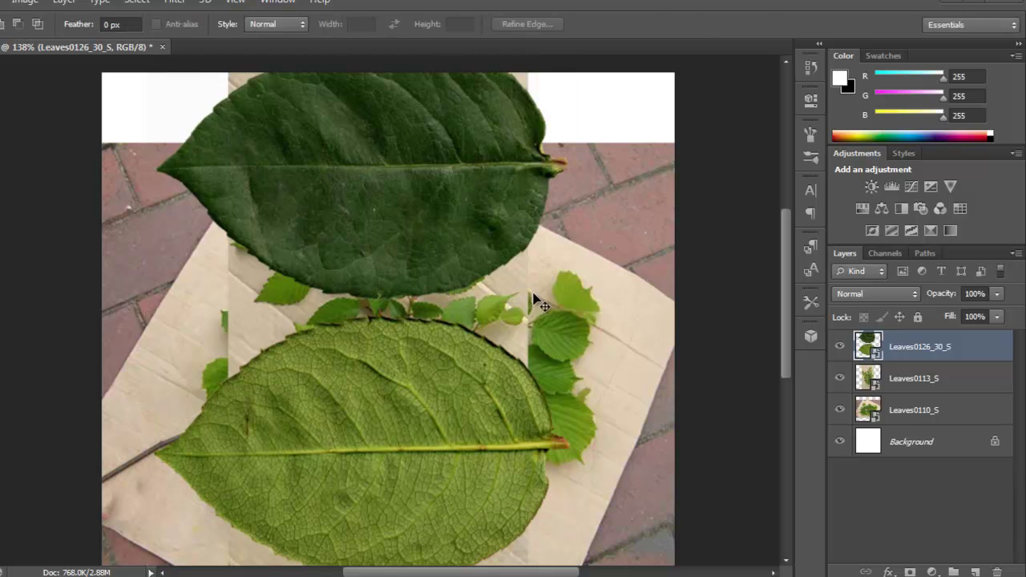
# Step: Scale down the Leaves0126_30_S two-leaf image with Free Transform so both leaves fit inside the canvas
pyautogui.scroll(-3, 470, 275)
pyautogui.hotkey('ctrl', 't')
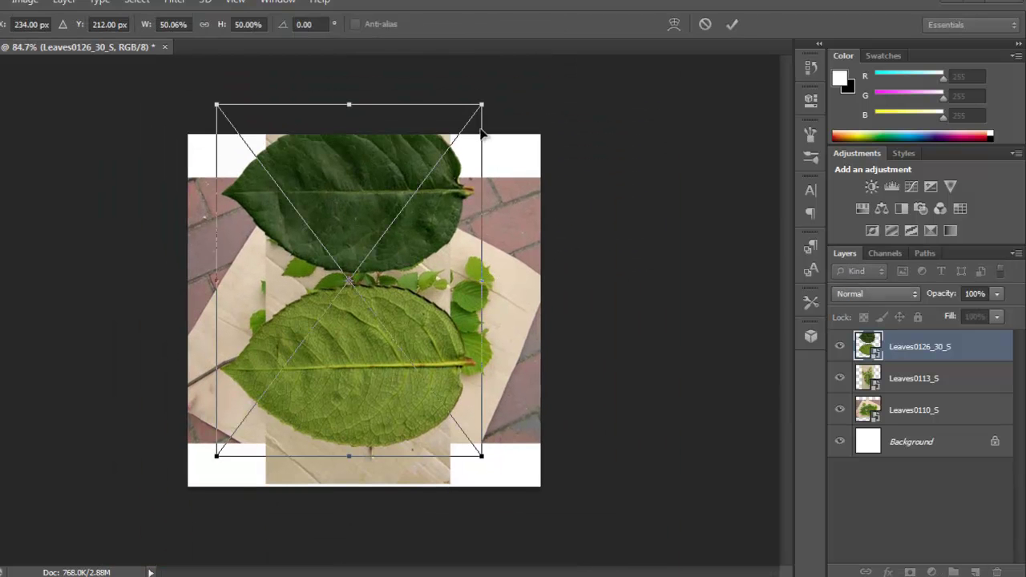
pyautogui.press('Return')
pyautogui.scroll(2, 477, 289)
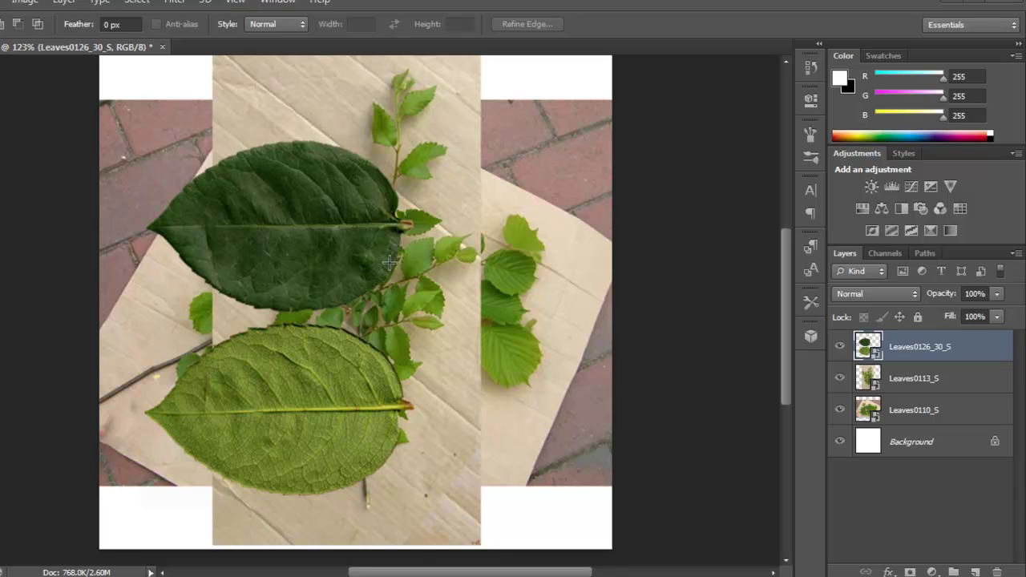
# Step: Hide the Leaves0126_30_S and Leaves0113_S layers and examine the leaves and stem in the Leaves0110_S photo
pyautogui.click(841, 347)
pyautogui.click(840, 379)
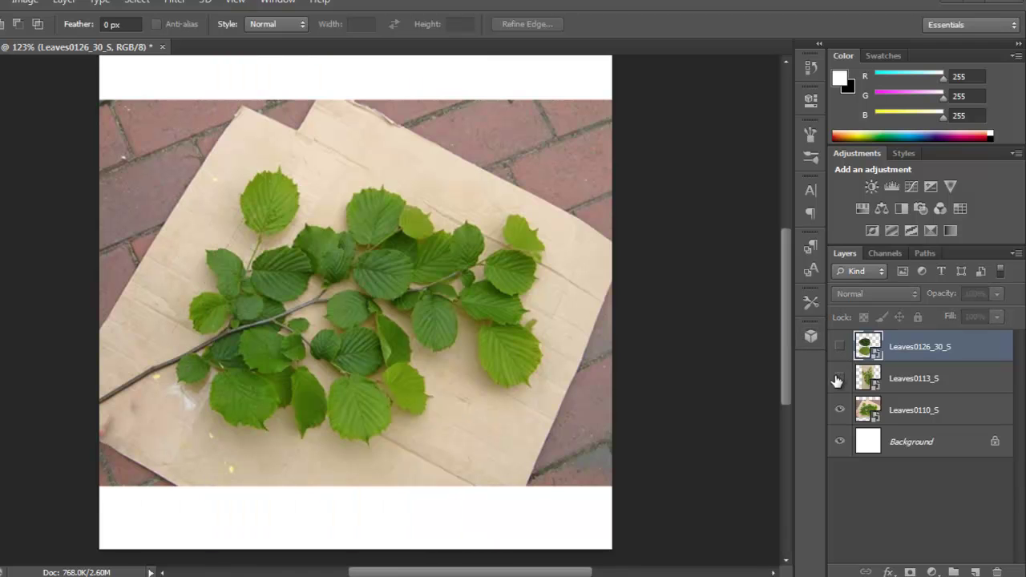
pyautogui.click(839, 378)
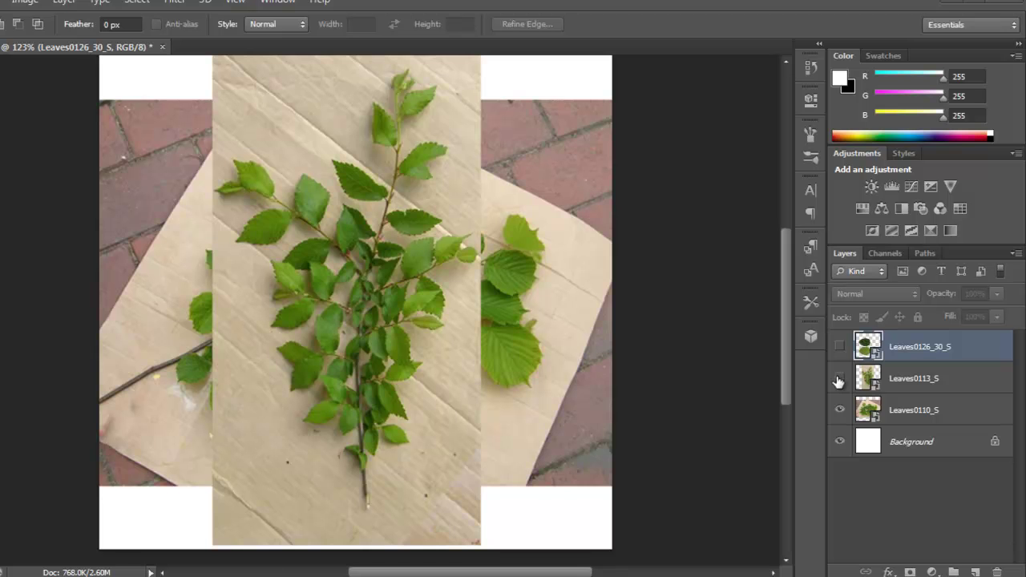
pyautogui.click(838, 382)
pyautogui.moveTo(424, 326)
pyautogui.mouseDown()
pyautogui.moveTo(446, 320)
pyautogui.moveTo(436, 326)
pyautogui.mouseUp()
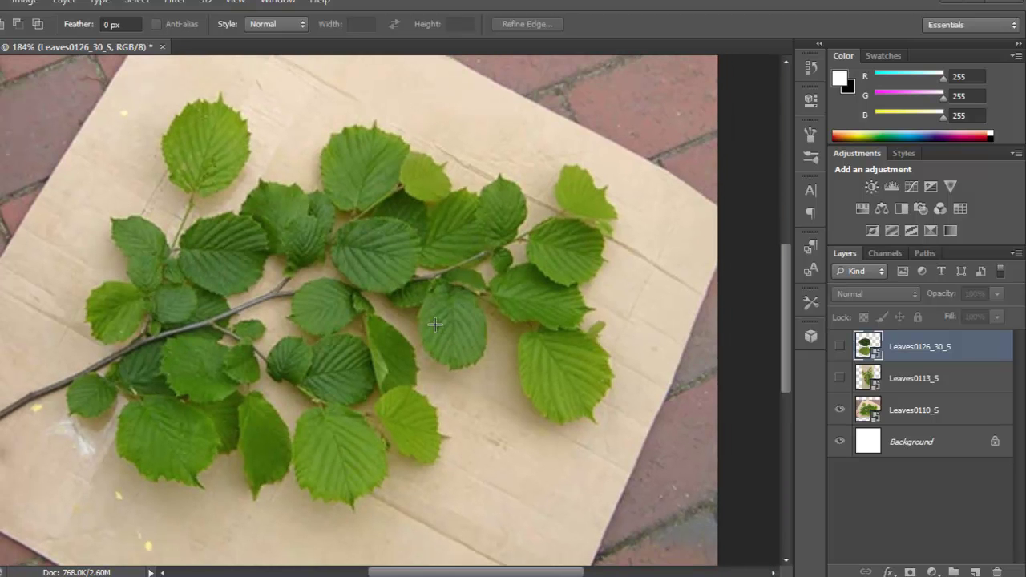
pyautogui.moveTo(186, 236); pyautogui.dragTo(166, 222)
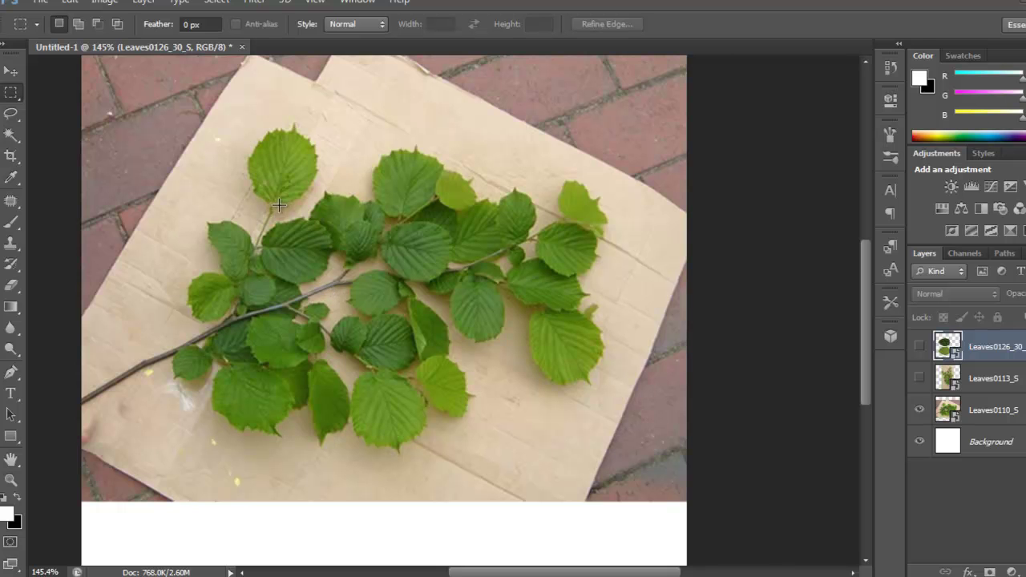
pyautogui.moveTo(265, 207); pyautogui.dragTo(442, 254)
# Step: Show the Leaves0113_S layer and examine how its leaves attach to the branch stems
pyautogui.click(920, 378)
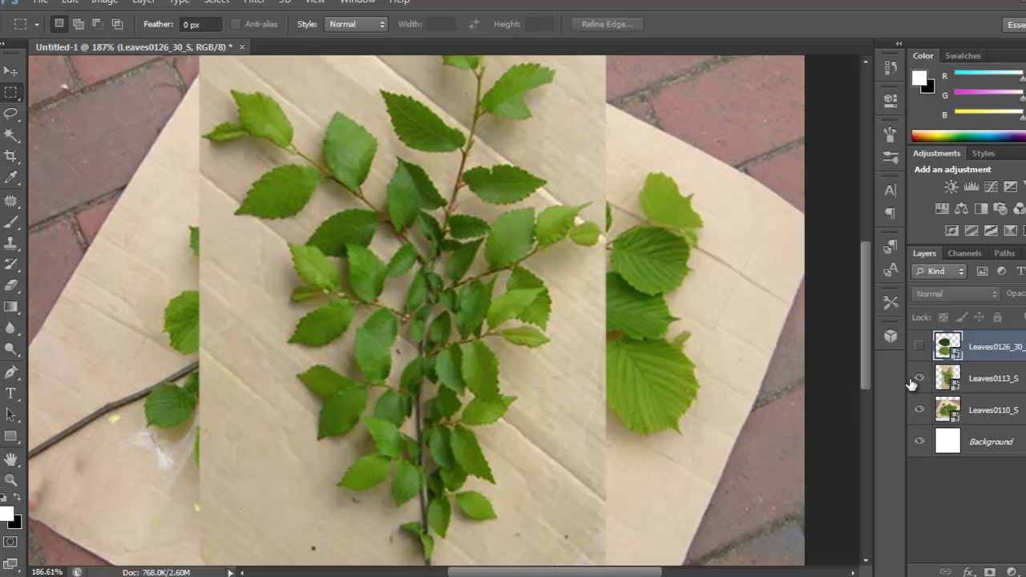
pyautogui.moveTo(391, 166); pyautogui.dragTo(340, 248)
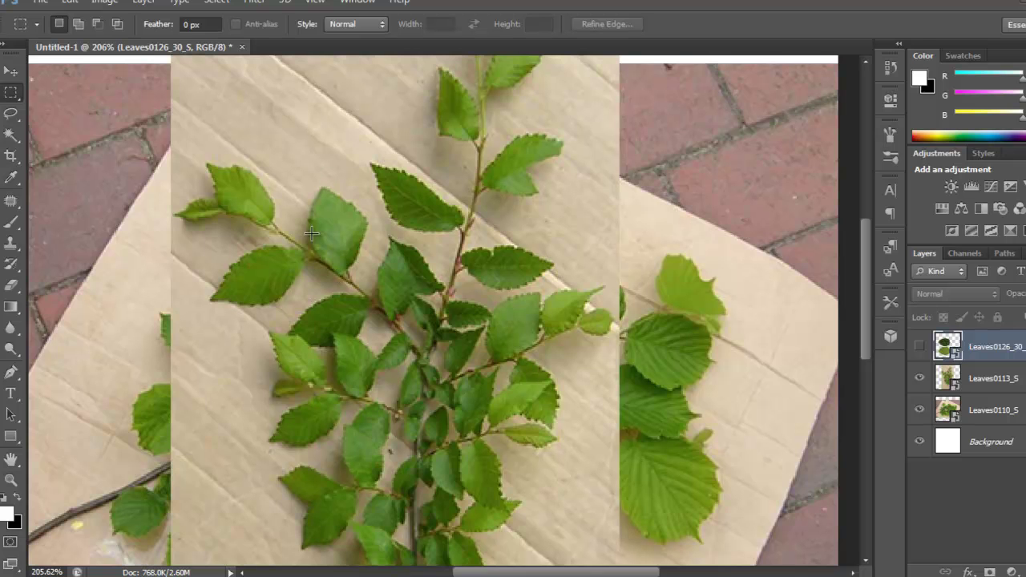
pyautogui.moveTo(364, 272); pyautogui.dragTo(366, 232)
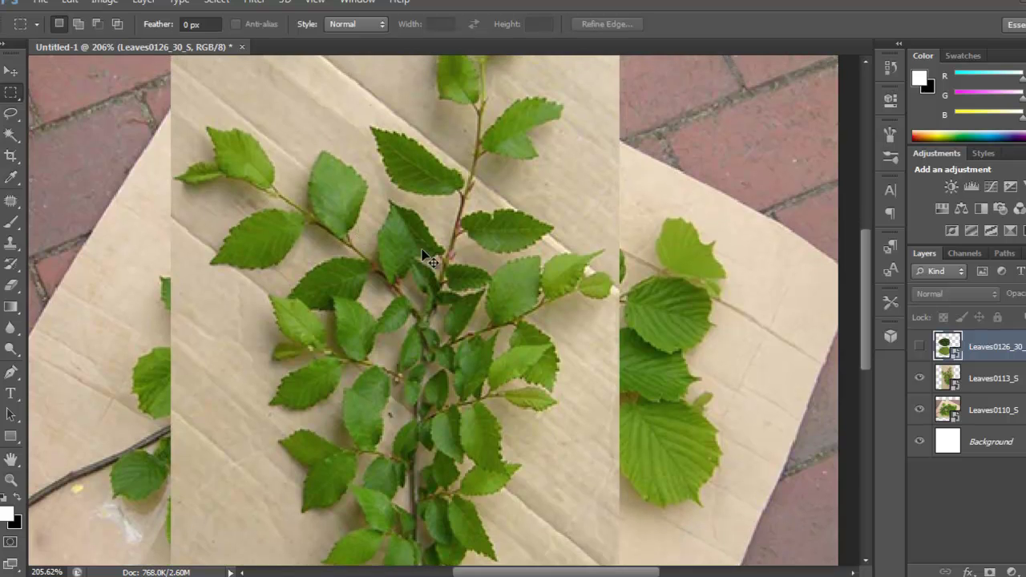
pyautogui.moveTo(420, 259); pyautogui.dragTo(376, 265)
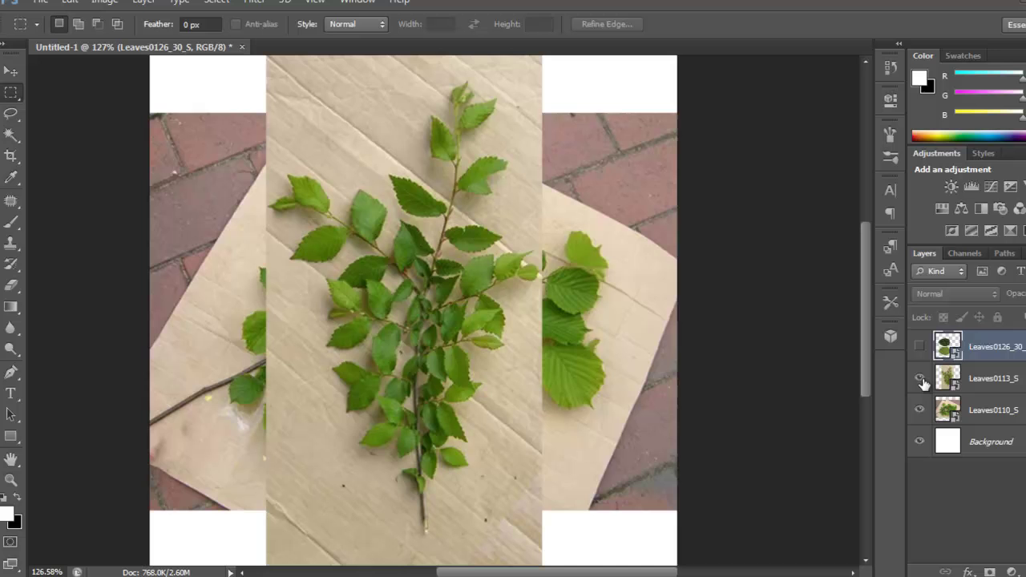
pyautogui.moveTo(367, 239)
pyautogui.mouseDown()
pyautogui.moveTo(394, 252)
pyautogui.moveTo(366, 247)
pyautogui.mouseUp()
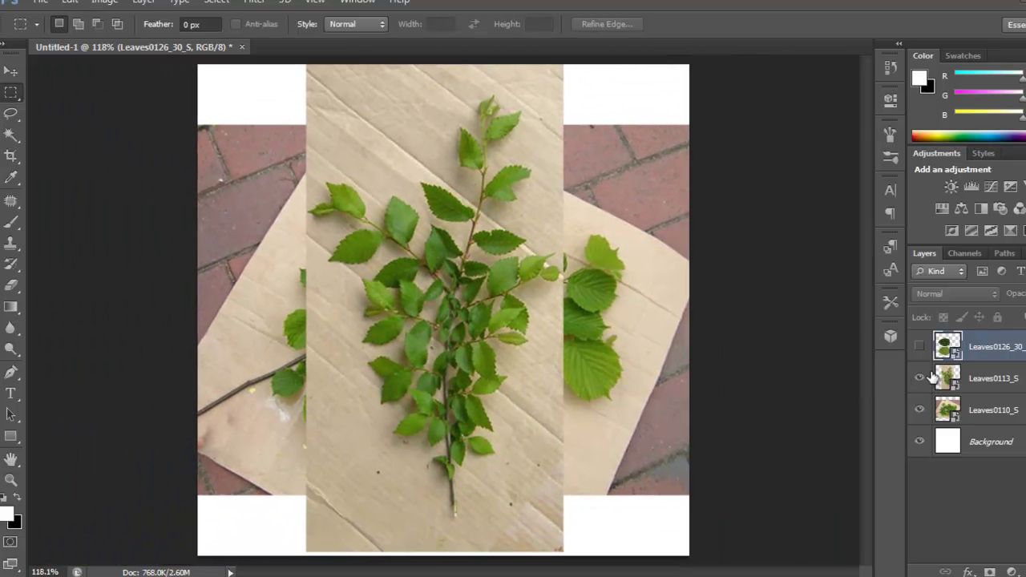
# Step: Hide the Leaves0113_S and Leaves0110_S layers so only the white background is shown
pyautogui.click(921, 378)
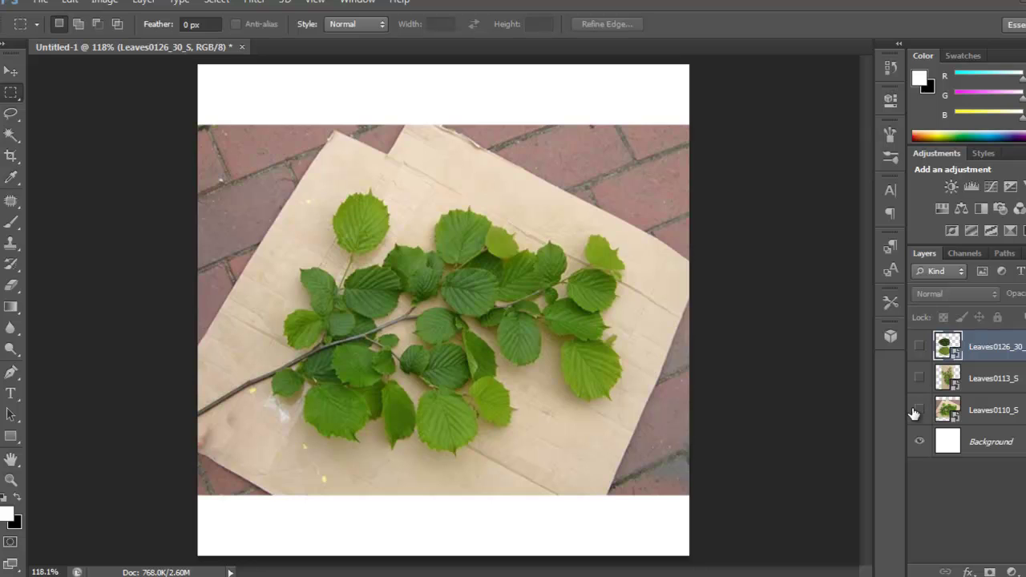
pyautogui.click(918, 411)
pyautogui.click(920, 409)
pyautogui.click(919, 410)
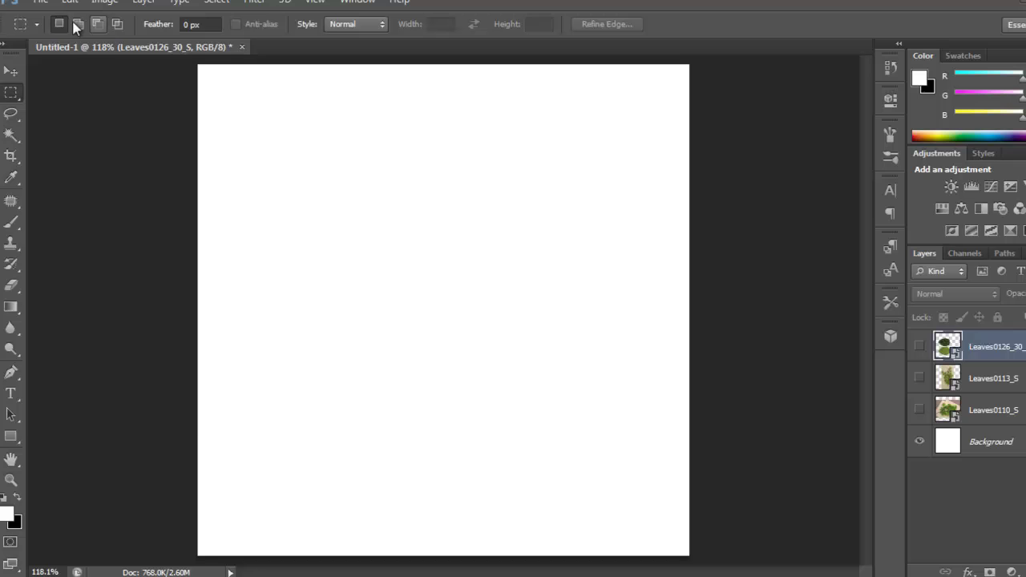
pyautogui.click(40, 3)
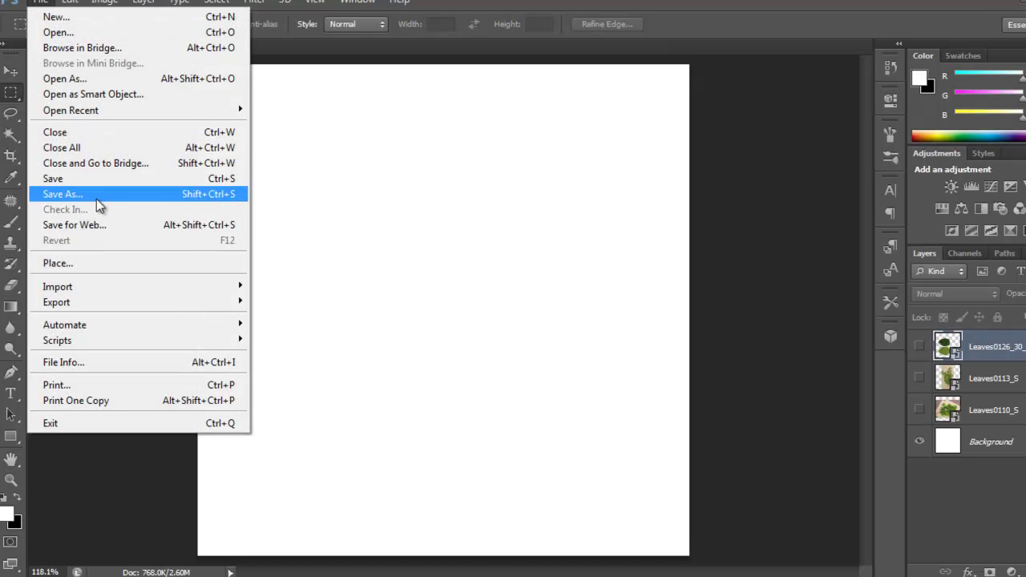
pyautogui.click(698, 28)
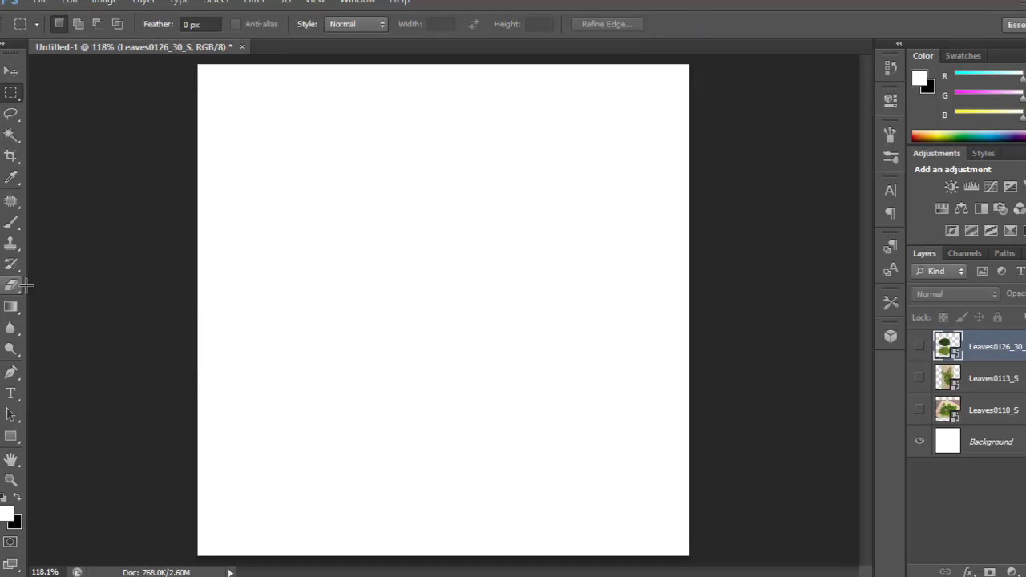
# Step: Add a new layer and paint a forked branch with several side twigs on it using a black size 11 brush
pyautogui.click(18, 223)
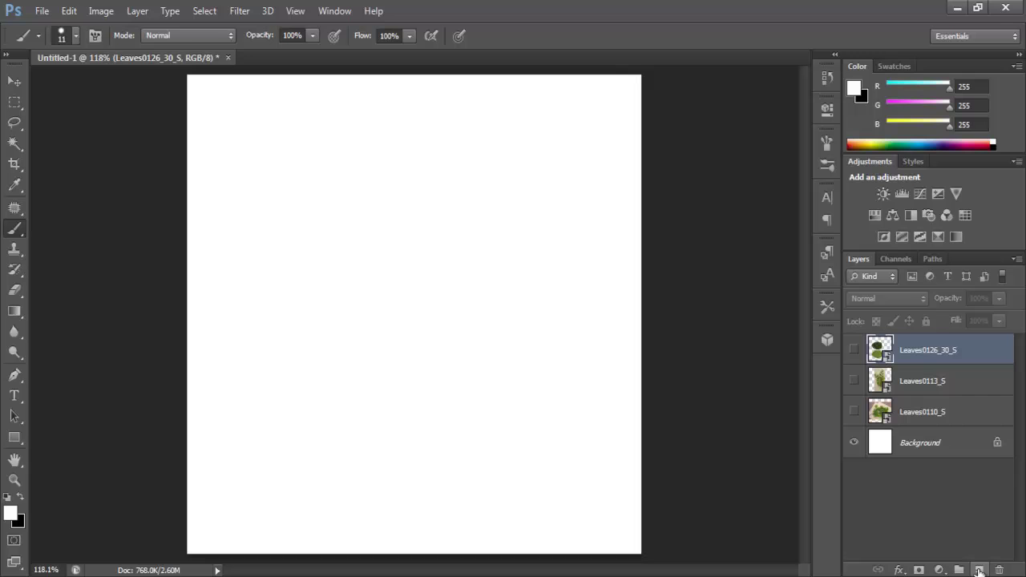
pyautogui.click(979, 570)
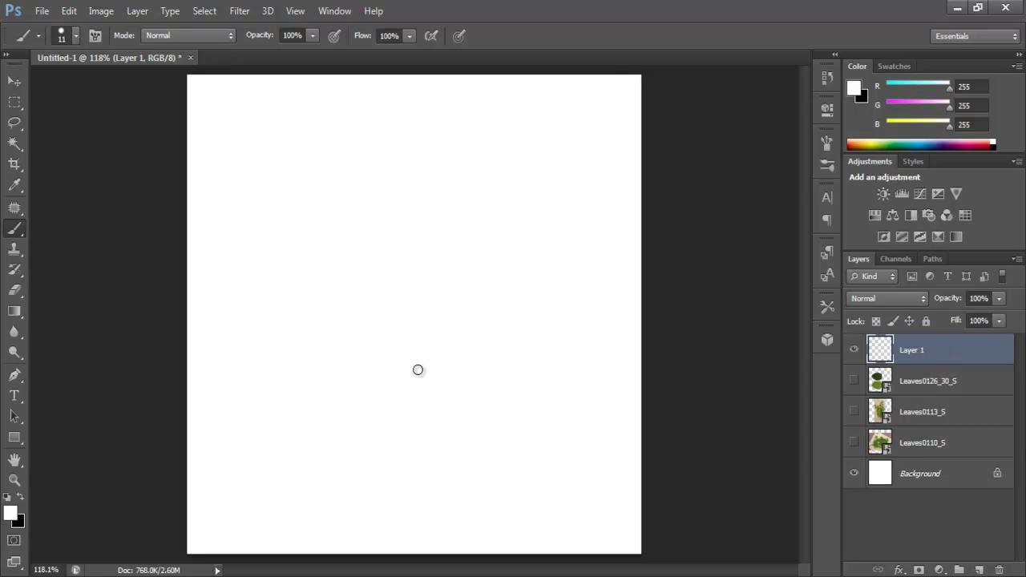
pyautogui.press('x')
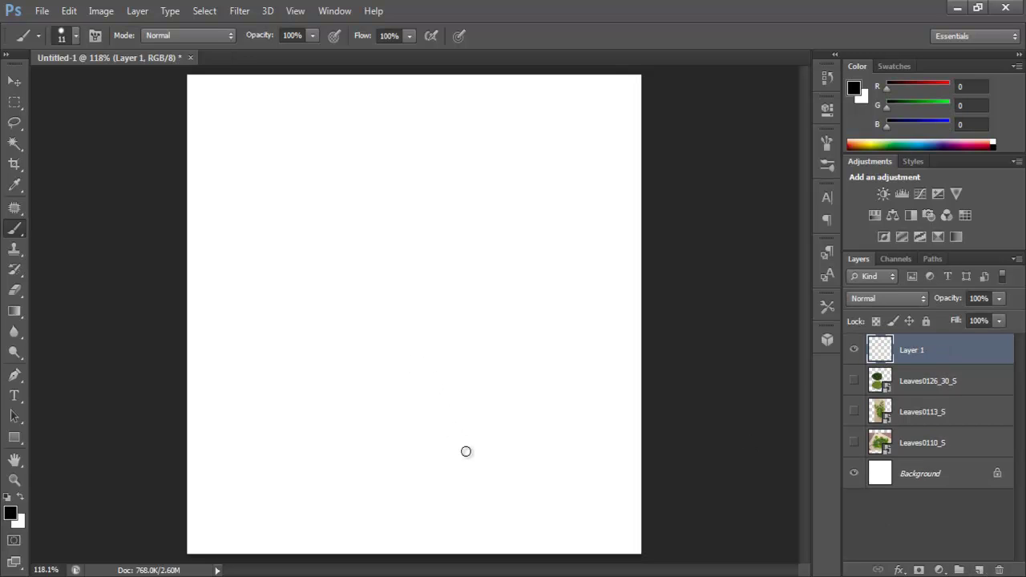
pyautogui.moveTo(466, 452)
pyautogui.mouseDown()
pyautogui.moveTo(426, 367)
pyautogui.moveTo(295, 212)
pyautogui.mouseUp()
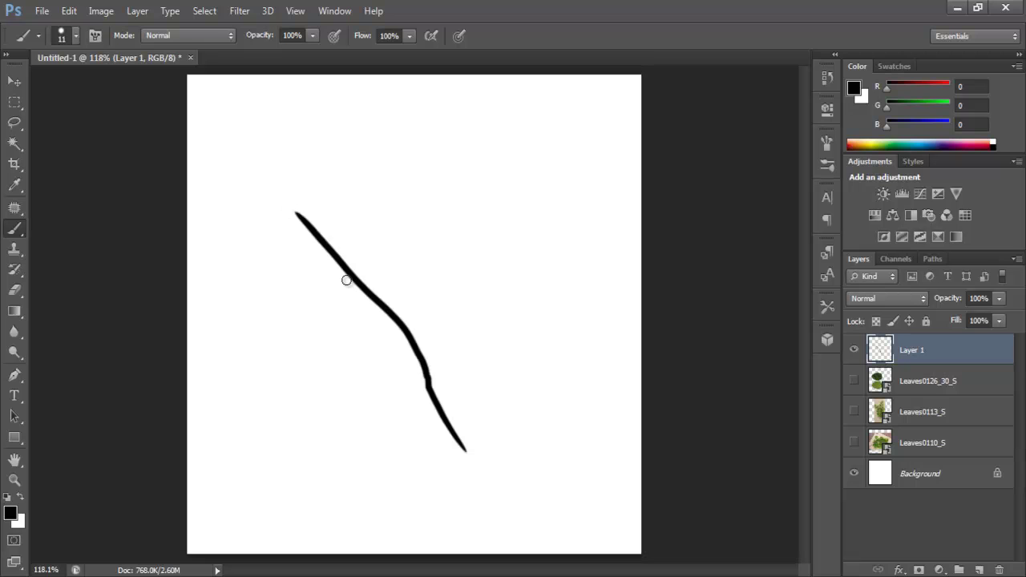
pyautogui.moveTo(333, 253); pyautogui.dragTo(329, 110)
pyautogui.moveTo(408, 346)
pyautogui.mouseDown()
pyautogui.moveTo(283, 330)
pyautogui.moveTo(227, 306)
pyautogui.mouseUp()
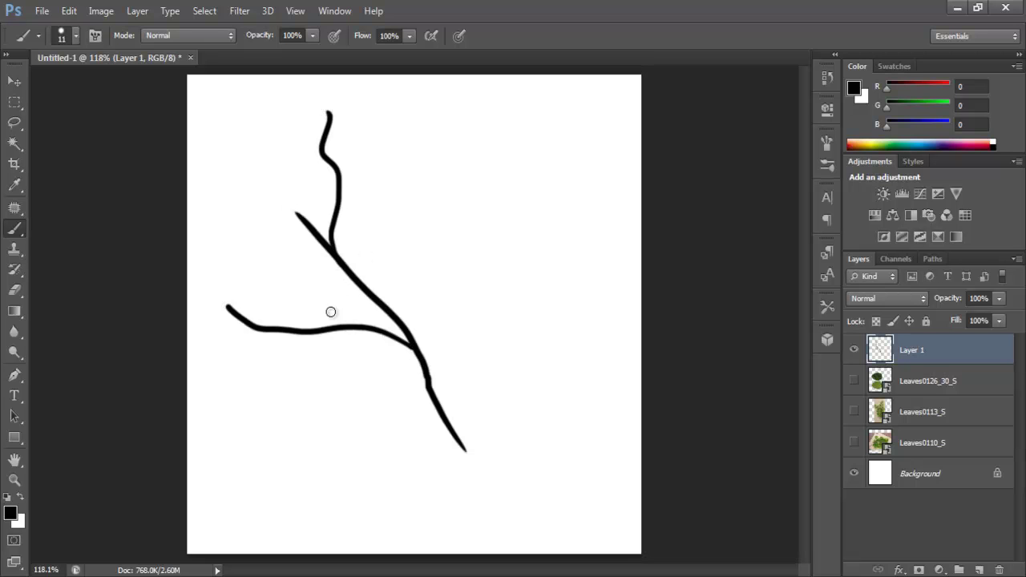
pyautogui.moveTo(485, 479)
pyautogui.mouseDown()
pyautogui.moveTo(474, 458)
pyautogui.moveTo(462, 206)
pyautogui.mouseUp()
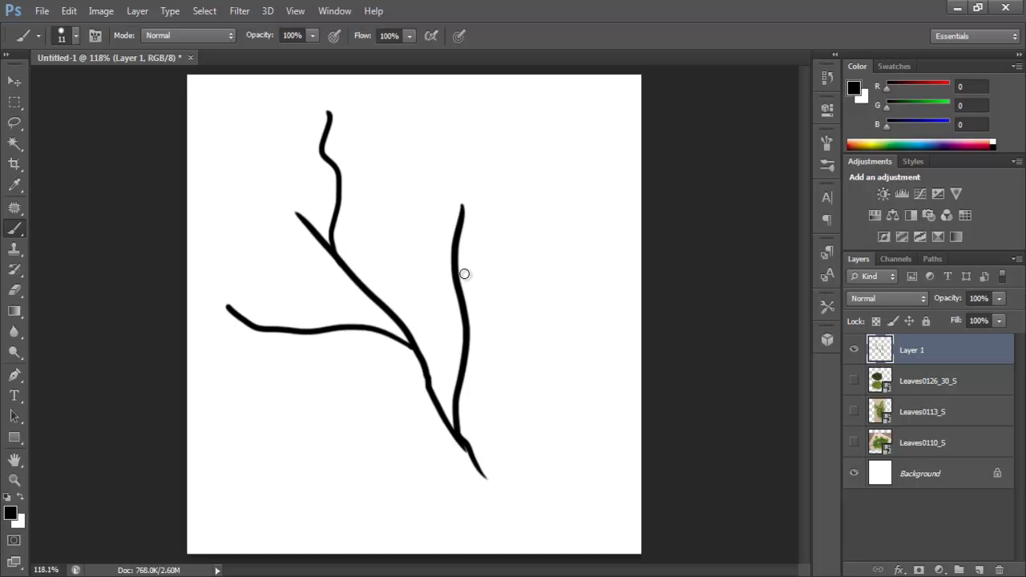
pyautogui.moveTo(456, 266)
pyautogui.mouseDown()
pyautogui.moveTo(519, 161)
pyautogui.moveTo(519, 176)
pyautogui.mouseUp()
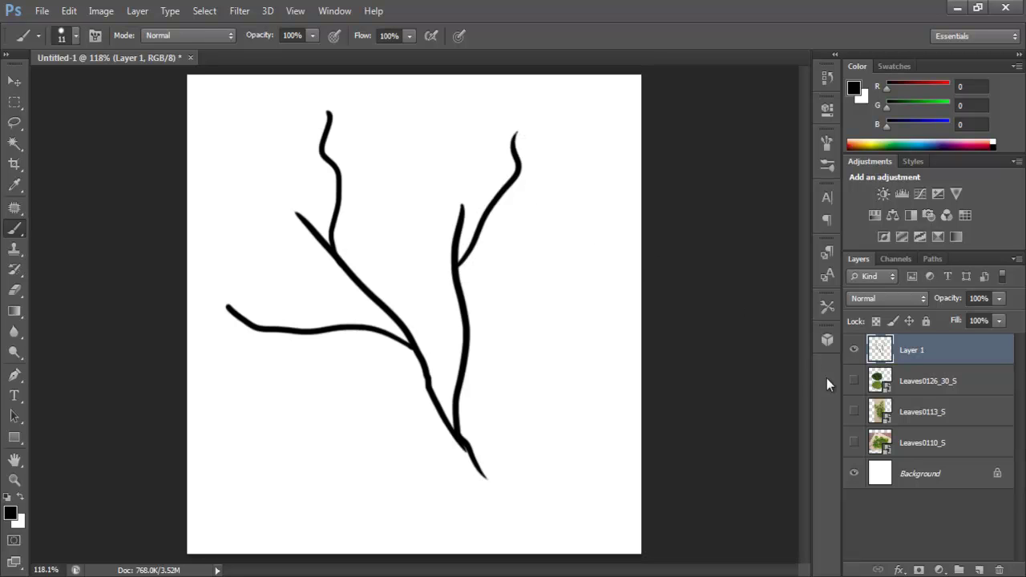
# Step: Load the painted branch on Layer 1 as a selection and turn it into a layer mask
pyautogui.keyDown('ctrl'); pyautogui.click(879, 350); pyautogui.keyUp('ctrl')
pyautogui.hotkey('ctrl', 'd')
pyautogui.keyDown('ctrl'); pyautogui.click(881, 353); pyautogui.keyUp('ctrl')
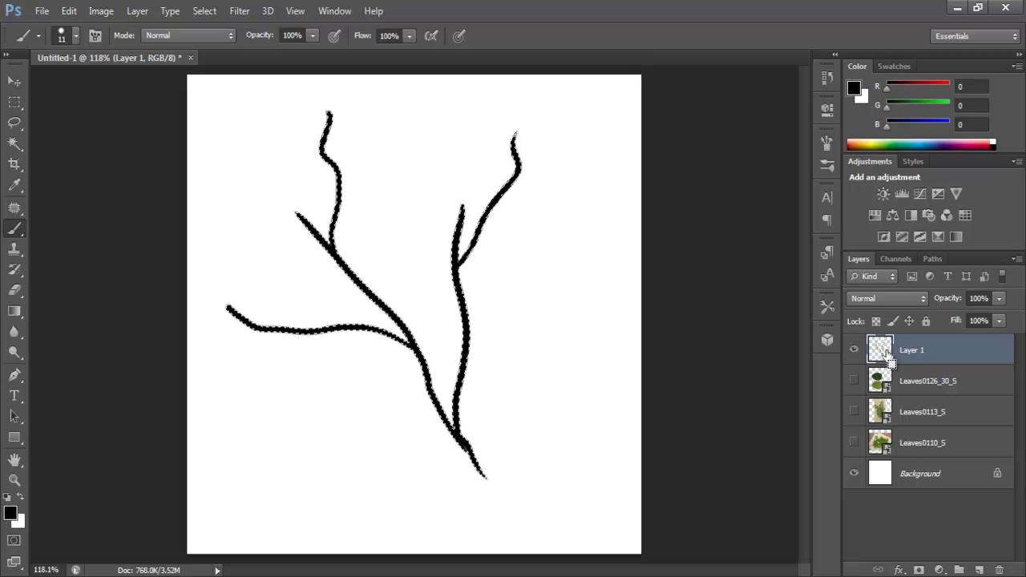
pyautogui.click(919, 571)
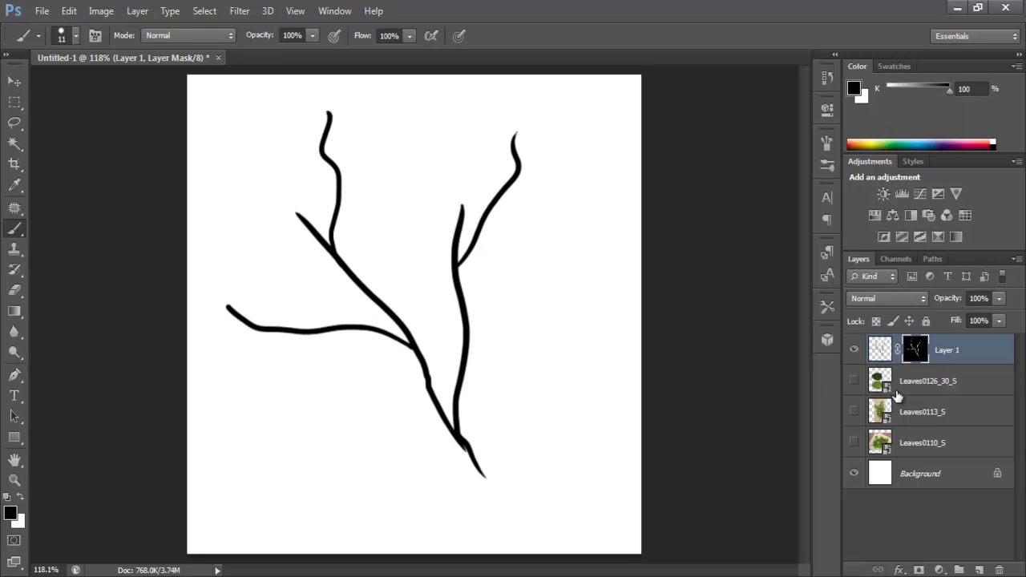
# Step: Show the Leaves0110_S layer beneath the branch, and invert Layer 1's mask and back to compare masked and revealed areas
pyautogui.click(854, 444)
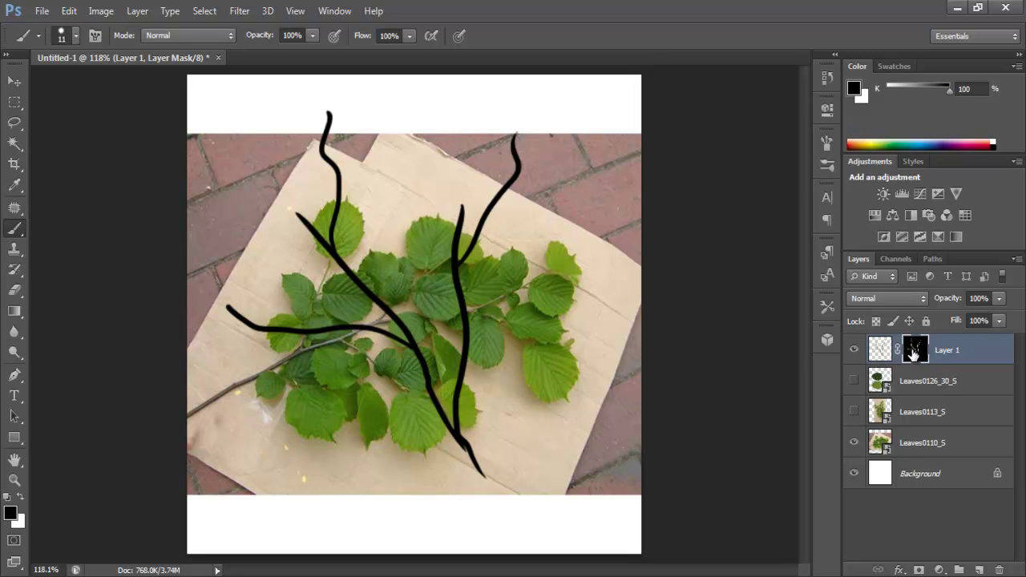
pyautogui.hotkey('ctrl', 'i')
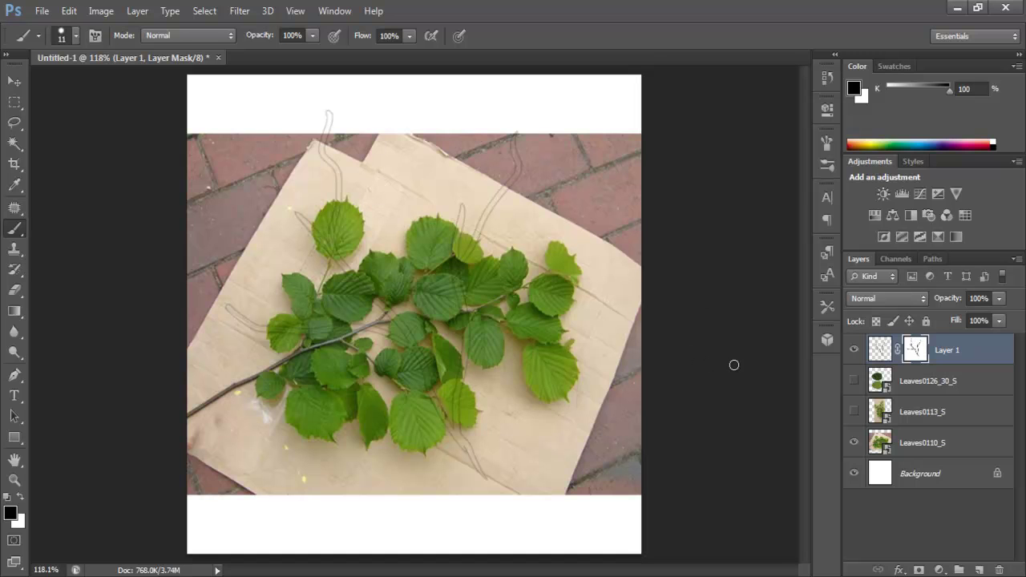
pyautogui.hotkey('ctrl', 'i')
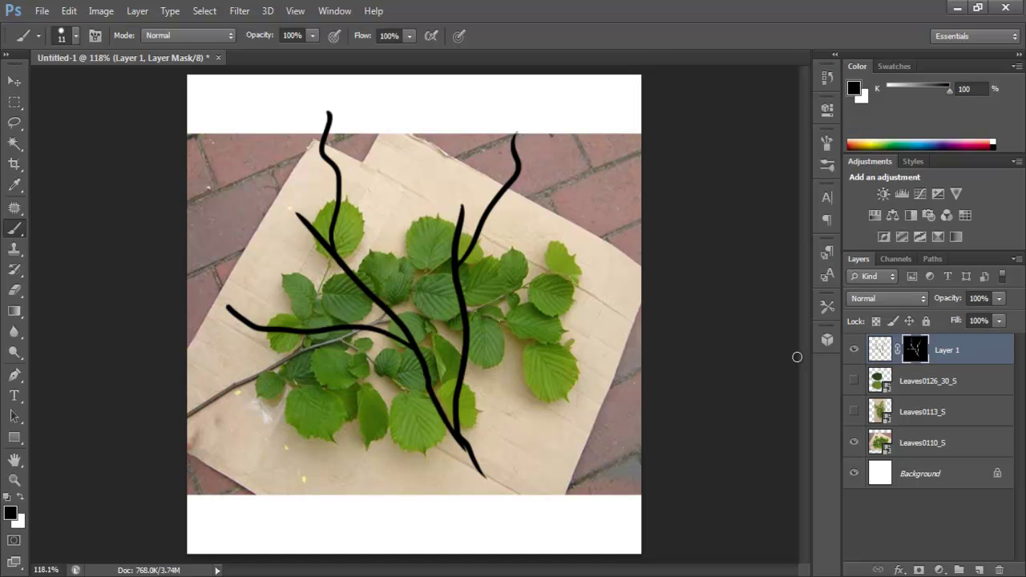
pyautogui.click(879, 350)
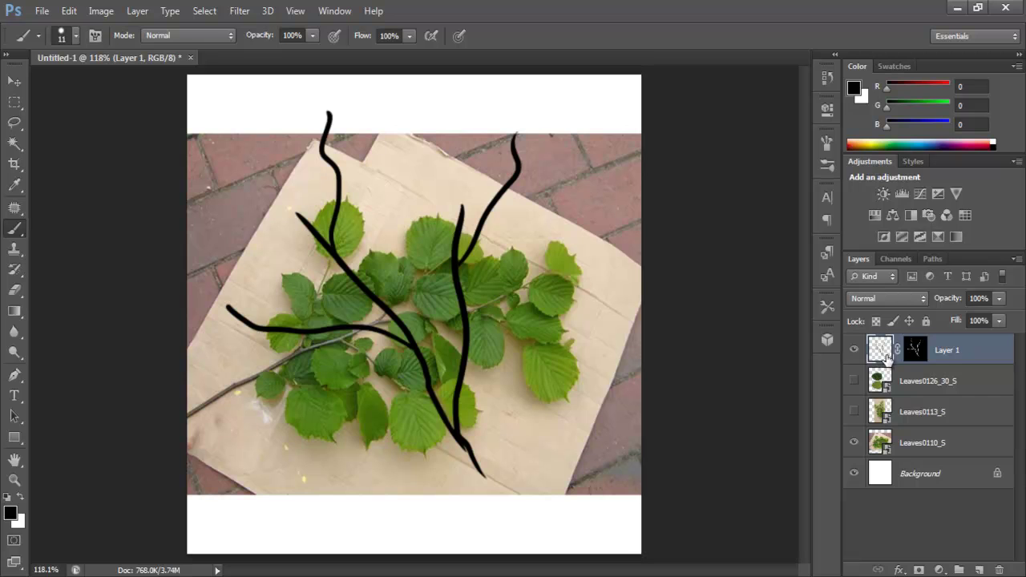
# Step: Delete the masked Layer 1, add a new empty layer and fill it with white
pyautogui.moveTo(944, 353)
pyautogui.mouseDown()
pyautogui.moveTo(946, 495)
pyautogui.moveTo(962, 557)
pyautogui.moveTo(999, 570)
pyautogui.mouseUp()
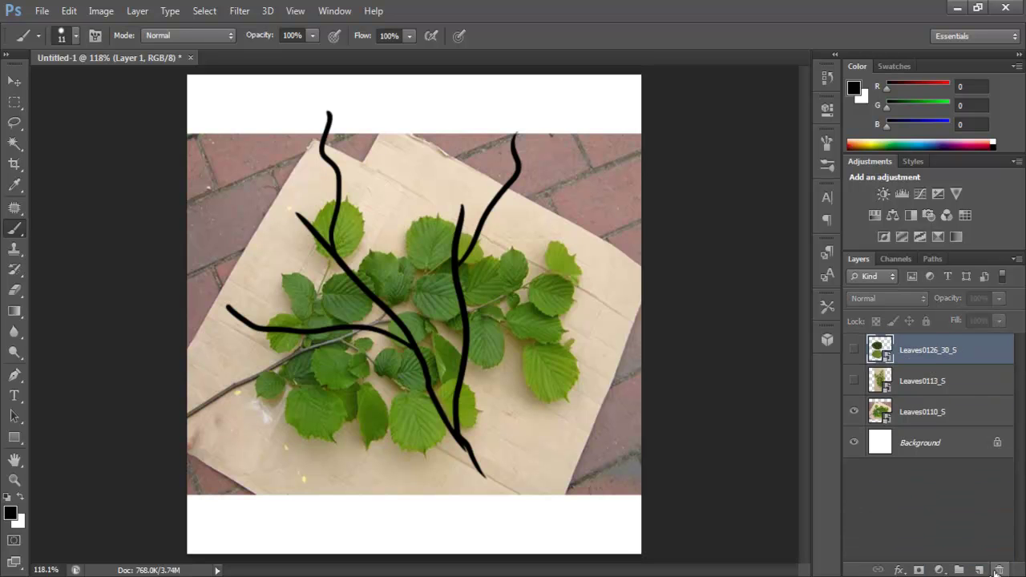
pyautogui.click(979, 570)
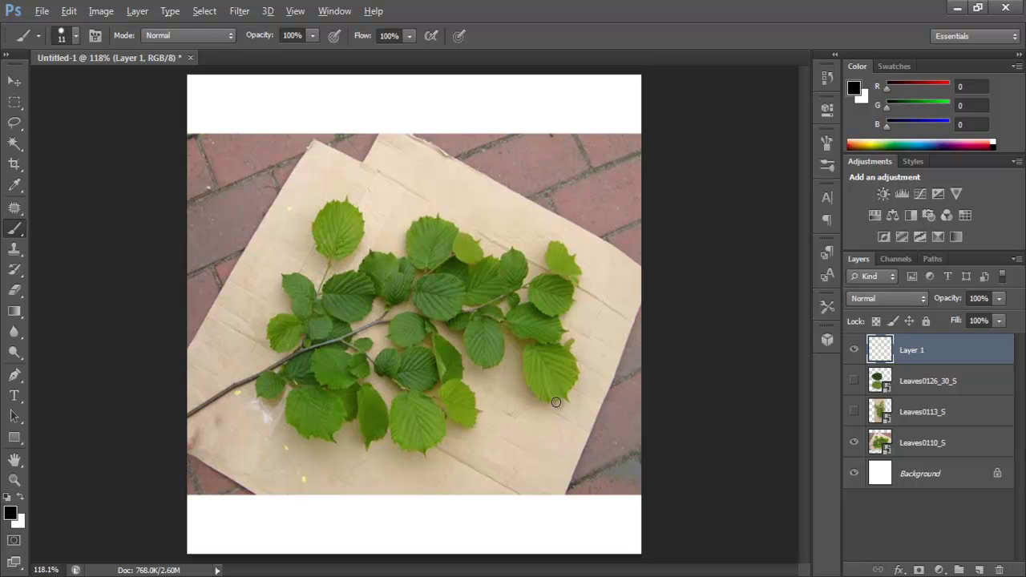
pyautogui.hotkey('alt', 'BackSpace')
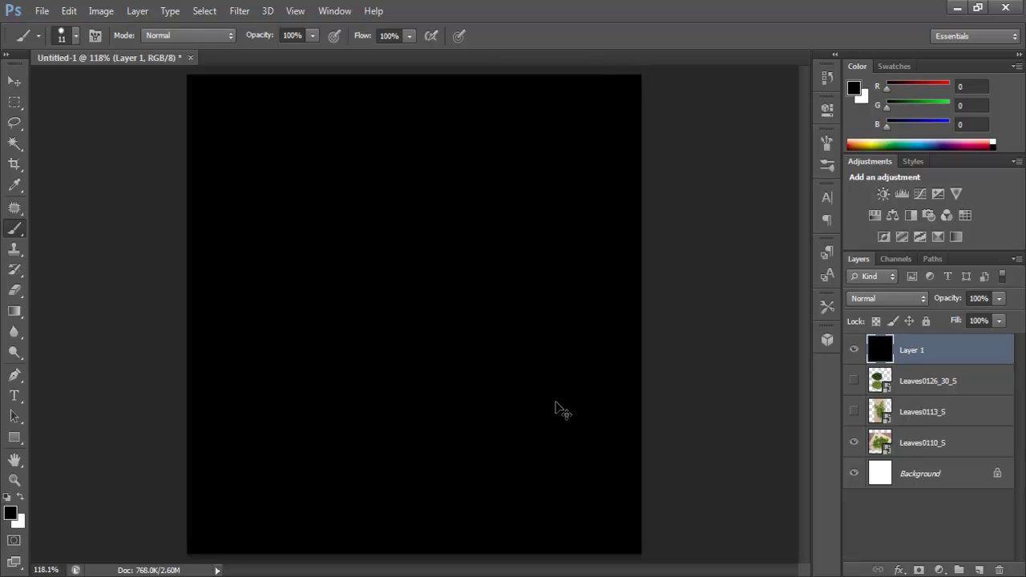
pyautogui.hotkey('ctrl', 'BackSpace')
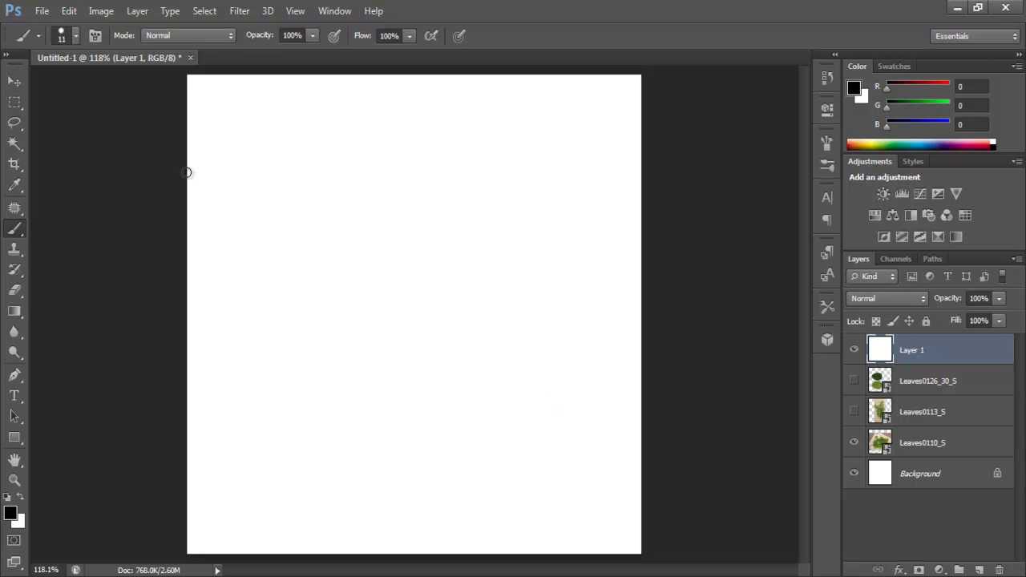
# Step: Paint a black branch with a curved main stem and three side twigs on the white layer using the size 11 brush
pyautogui.moveTo(537, 444)
pyautogui.mouseDown()
pyautogui.moveTo(459, 357)
pyautogui.moveTo(273, 182)
pyautogui.moveTo(275, 153)
pyautogui.mouseUp()
pyautogui.moveTo(394, 305)
pyautogui.mouseDown()
pyautogui.moveTo(366, 238)
pyautogui.moveTo(381, 136)
pyautogui.mouseUp()
pyautogui.moveTo(479, 357)
pyautogui.mouseDown()
pyautogui.moveTo(325, 345)
pyautogui.moveTo(221, 367)
pyautogui.mouseUp()
pyautogui.moveTo(529, 429); pyautogui.dragTo(486, 171)
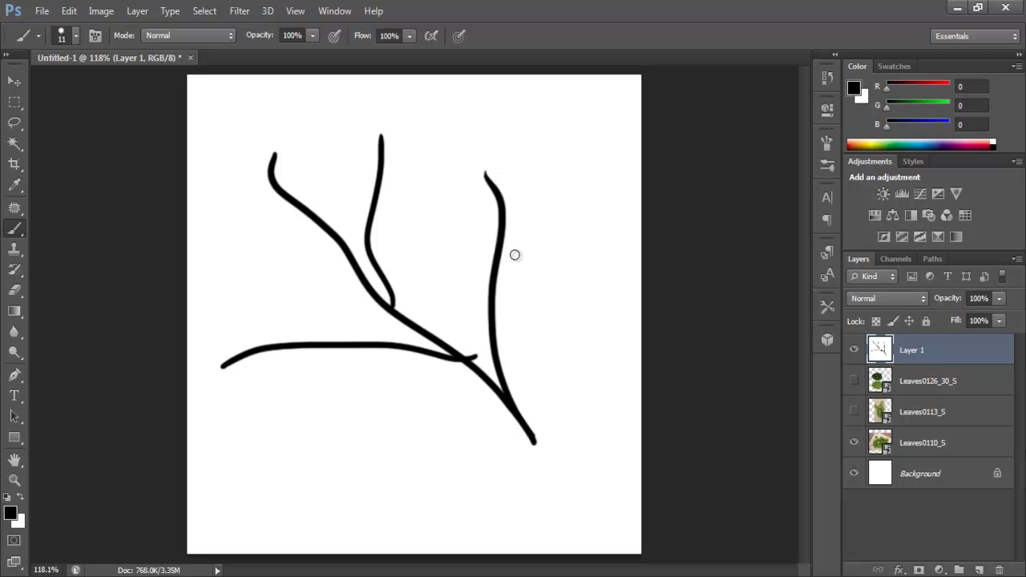
# Step: Load the Blue channel as a selection and turn it into a layer mask on Layer 1 that hides the painted branch
pyautogui.keyDown('ctrl'); pyautogui.click(878, 350); pyautogui.keyUp('ctrl')
pyautogui.click(896, 259)
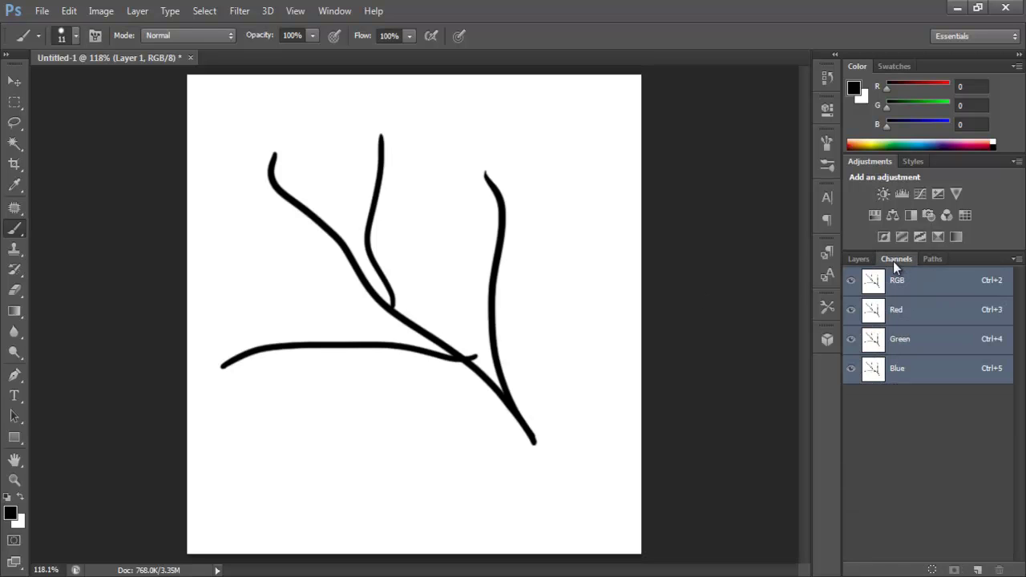
pyautogui.click(878, 374)
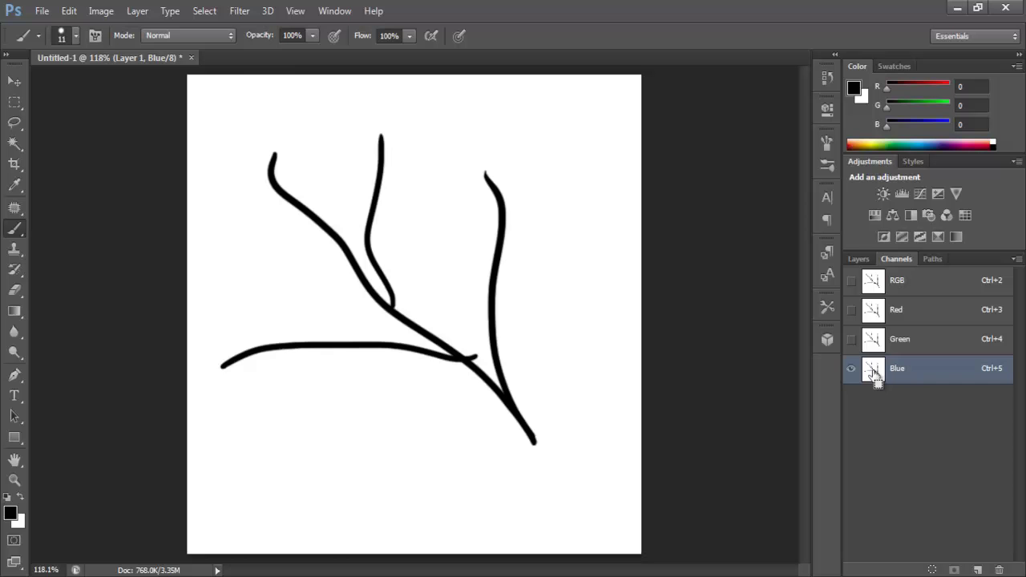
pyautogui.keyDown('ctrl'); pyautogui.click(875, 375); pyautogui.keyUp('ctrl')
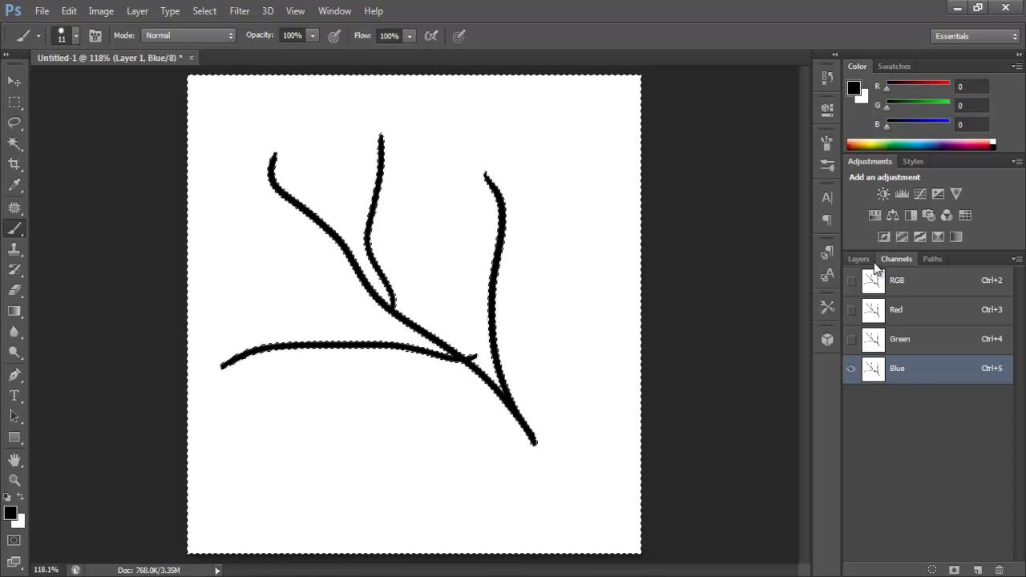
pyautogui.click(896, 286)
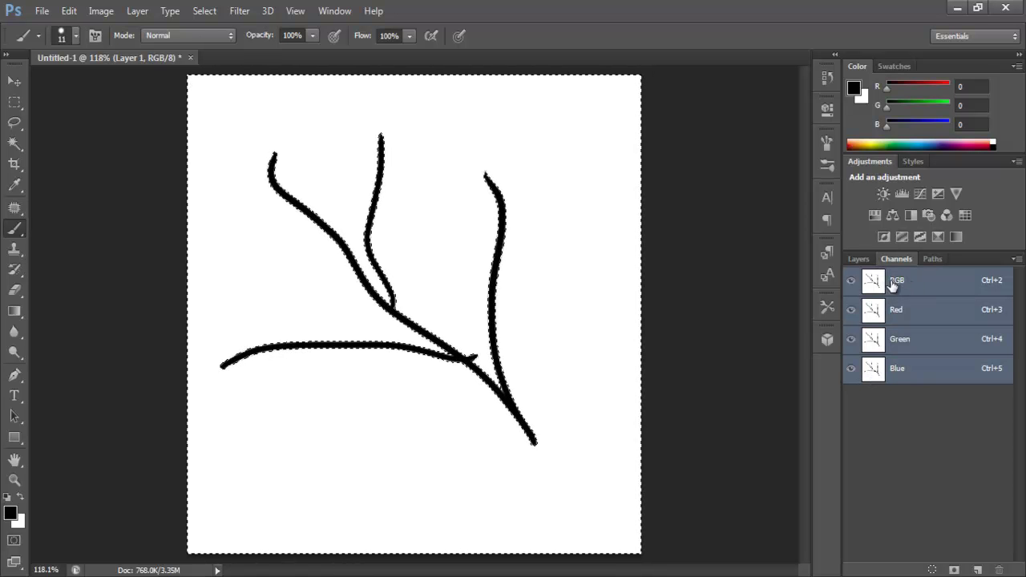
pyautogui.click(859, 259)
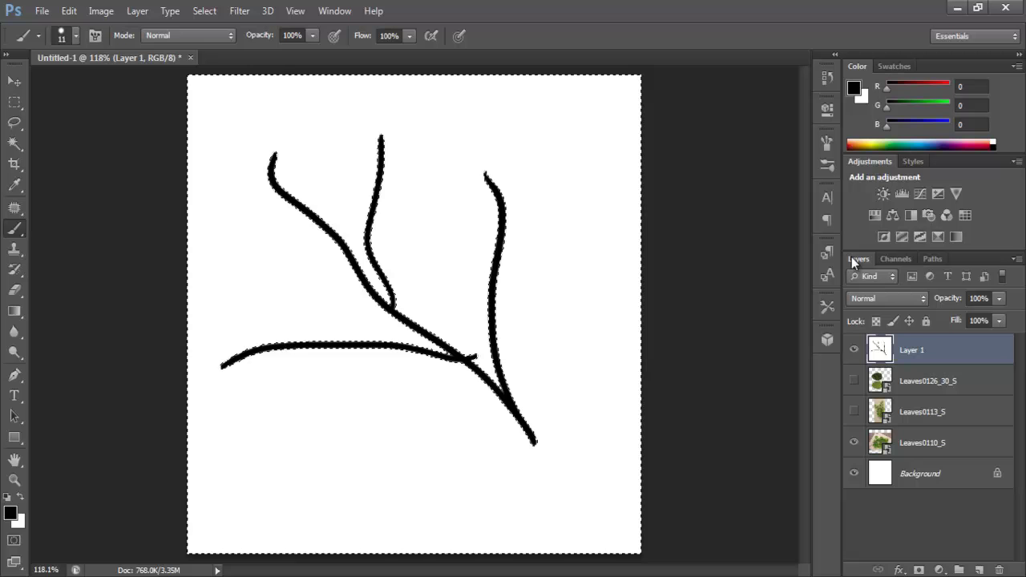
pyautogui.click(919, 570)
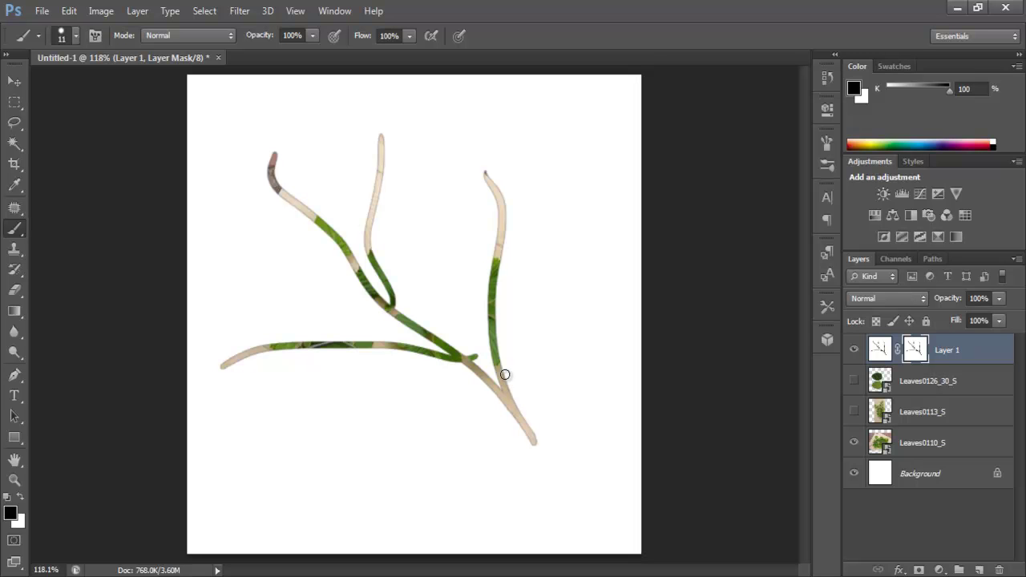
# Step: Place the BarkPine0012_5_S image, scaled down over the lower end of the branch, with its layer beneath Layer 1
pyautogui.click(42, 11)
pyautogui.click(73, 272)
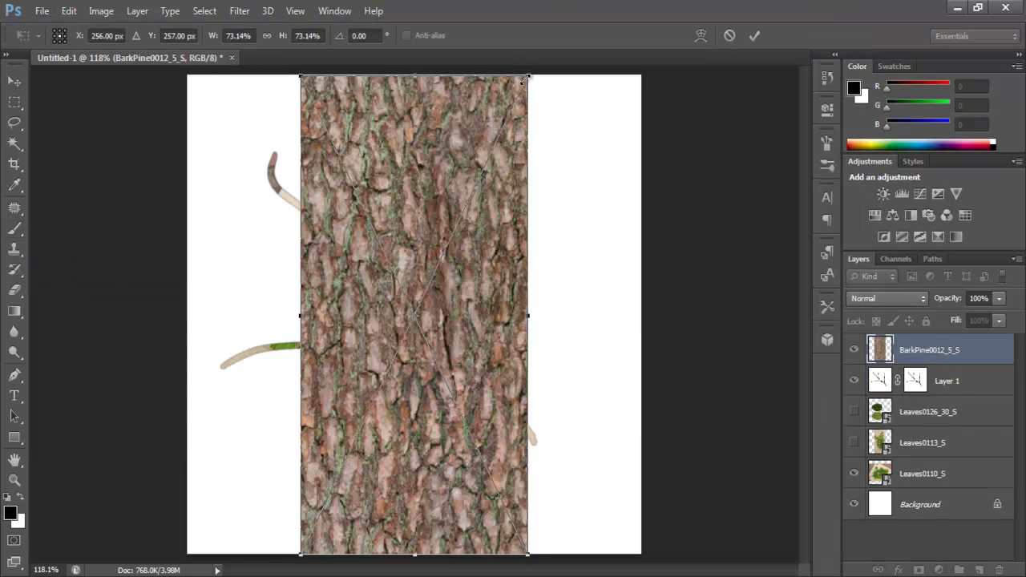
pyautogui.moveTo(526, 79); pyautogui.dragTo(417, 293)
pyautogui.moveTo(377, 365)
pyautogui.mouseDown()
pyautogui.moveTo(476, 359)
pyautogui.moveTo(559, 371)
pyautogui.mouseUp()
pyautogui.press('Return')
pyautogui.press('b')
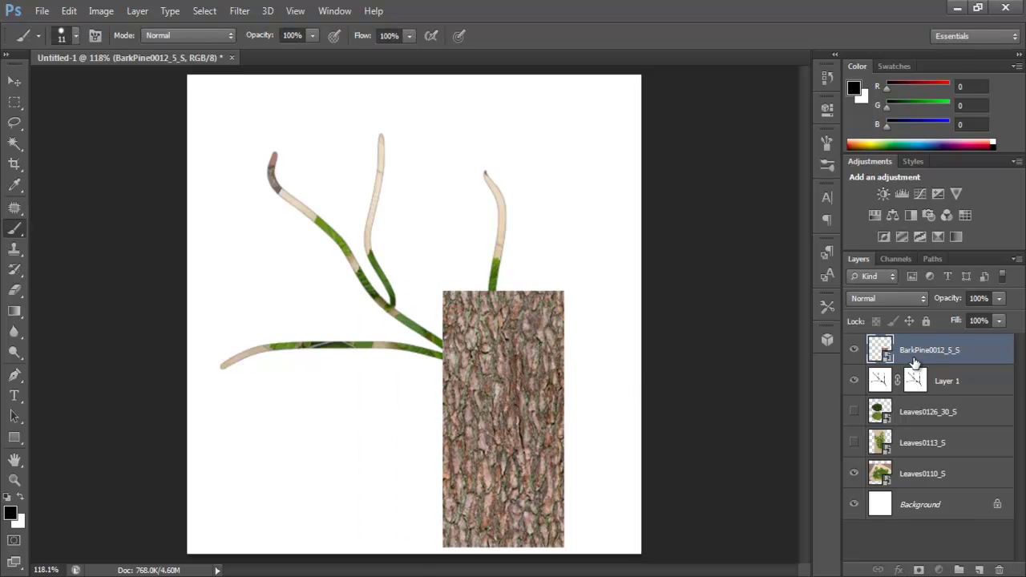
pyautogui.moveTo(915, 363); pyautogui.dragTo(877, 409)
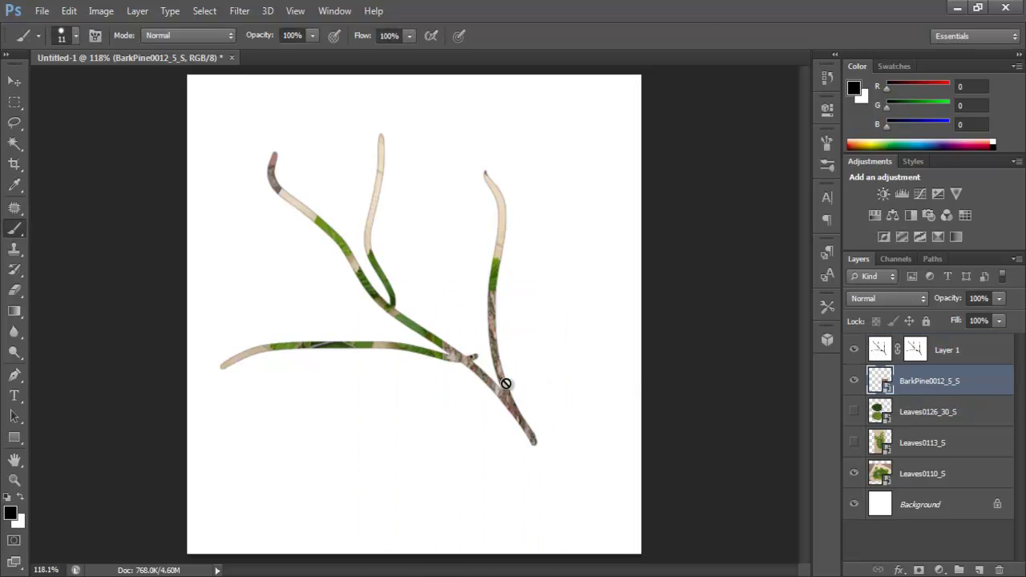
# Step: Duplicate the bark layer three times and shift the copies so that bark fills all the twigs
pyautogui.hotkey('ctrl', 'j')
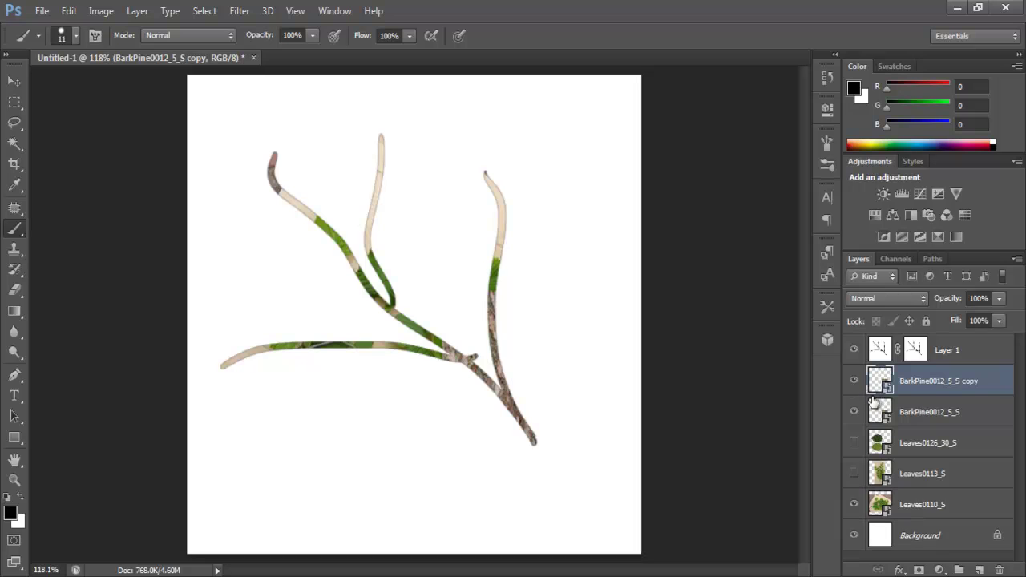
pyautogui.press('alt')
pyautogui.moveTo(505, 388); pyautogui.dragTo(413, 240)
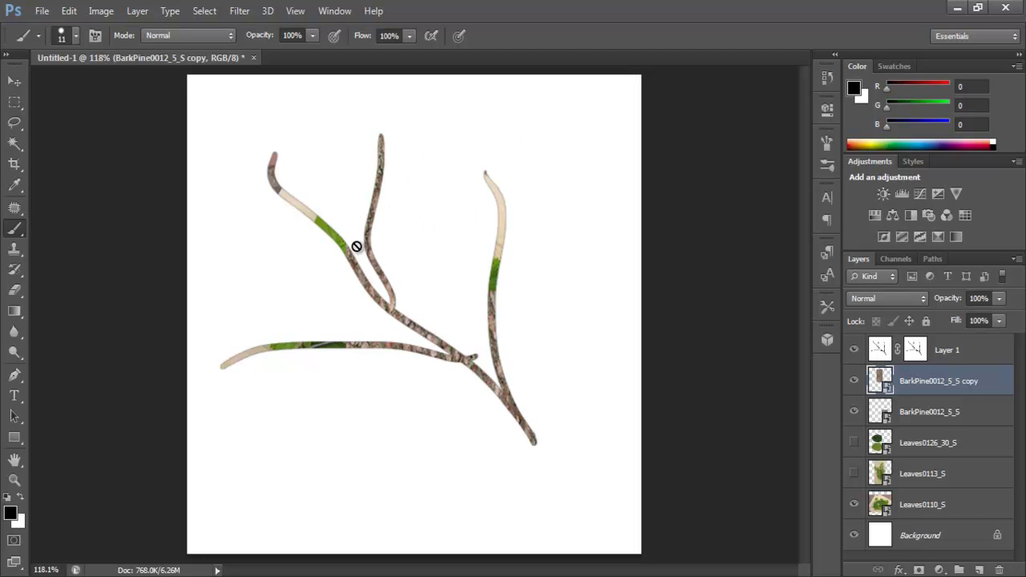
pyautogui.keyDown('alt'); pyautogui.click(447, 343); pyautogui.keyUp('alt')
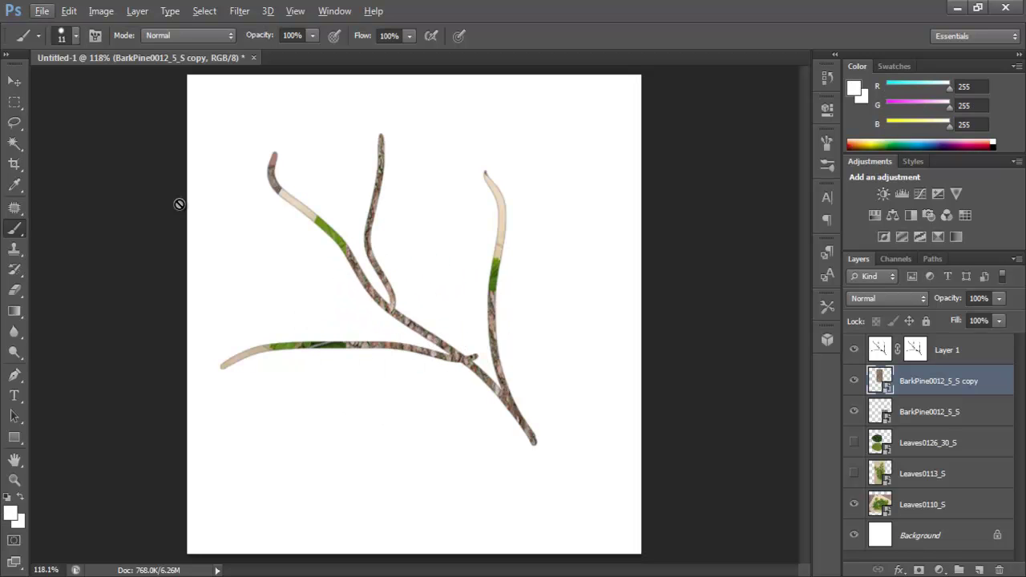
pyautogui.click(25, 85)
pyautogui.moveTo(431, 339); pyautogui.dragTo(513, 248)
pyautogui.hotkey('ctrl', 'j')
pyautogui.keyDown('ctrl'); pyautogui.moveTo(503, 371); pyautogui.dragTo(465, 355); pyautogui.keyUp('ctrl')
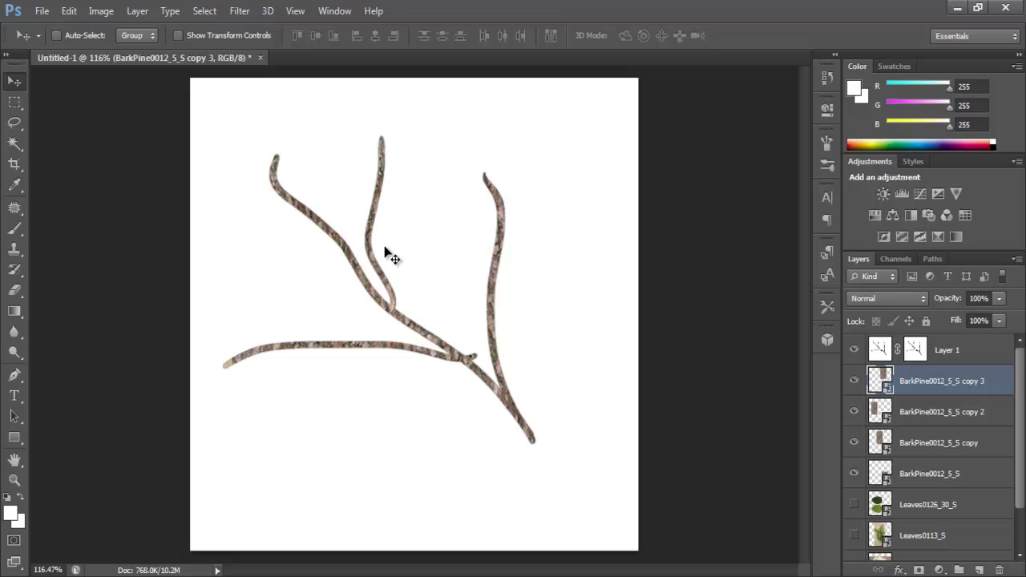
# Step: Place the branch image from the wood folder and hide every other layer
pyautogui.click(41, 12)
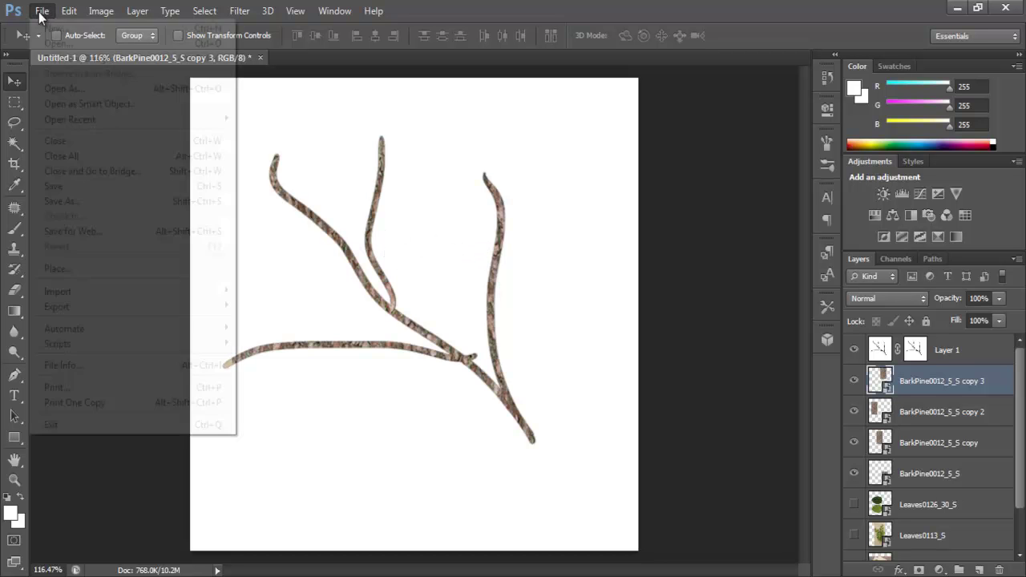
pyautogui.click(90, 269)
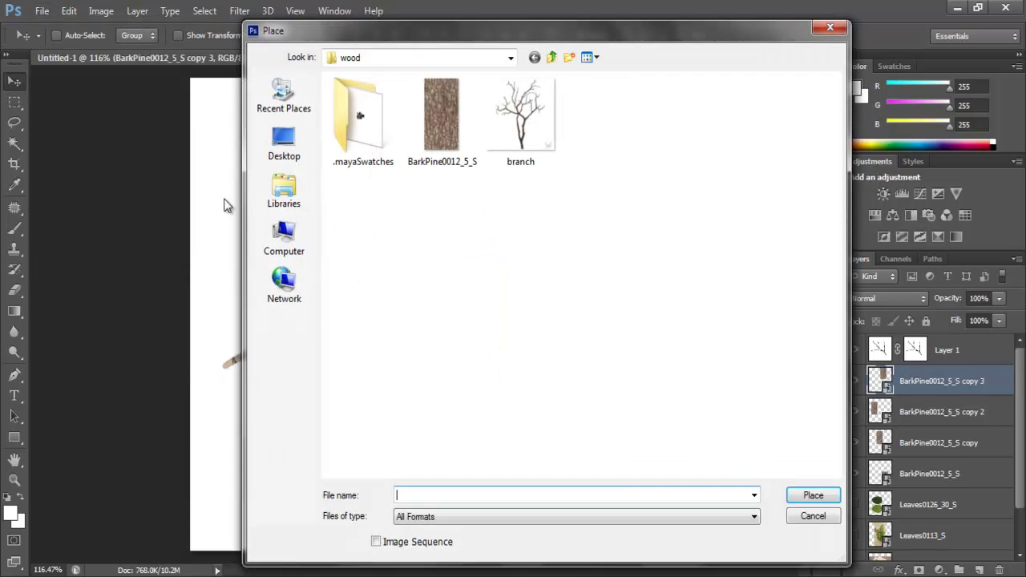
pyautogui.click(502, 144)
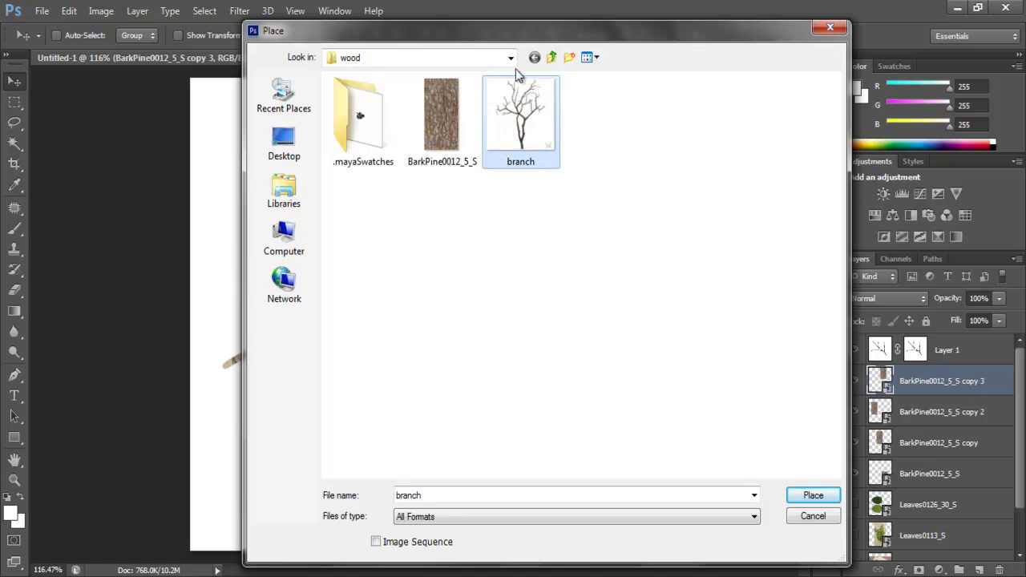
pyautogui.doubleClick(500, 151)
pyautogui.keyDown('alt'); pyautogui.click(855, 350); pyautogui.keyUp('alt')
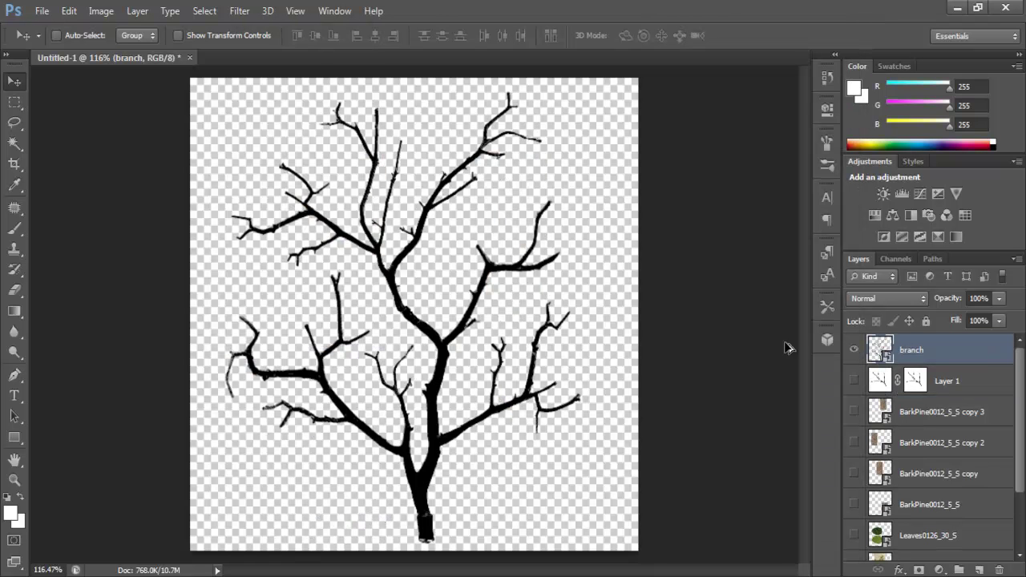
# Step: Examine the placed branch silhouette closely, including its upper twigs and forks
pyautogui.moveTo(435, 271); pyautogui.dragTo(413, 274)
pyautogui.keyDown('ctrl'); pyautogui.click(413, 274); pyautogui.keyUp('ctrl')
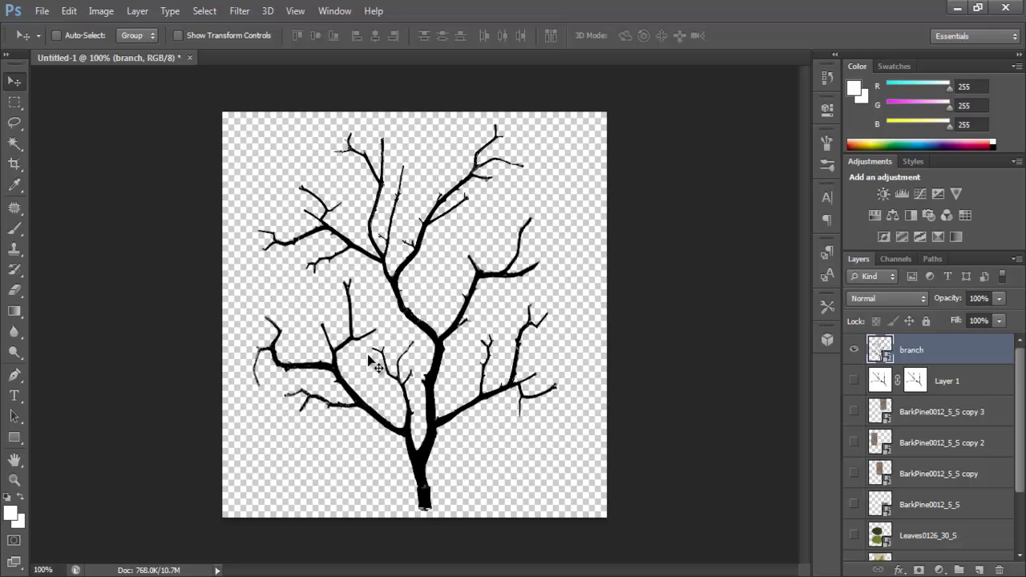
pyautogui.moveTo(369, 336)
pyautogui.mouseDown()
pyautogui.moveTo(390, 361)
pyautogui.moveTo(379, 345)
pyautogui.mouseUp()
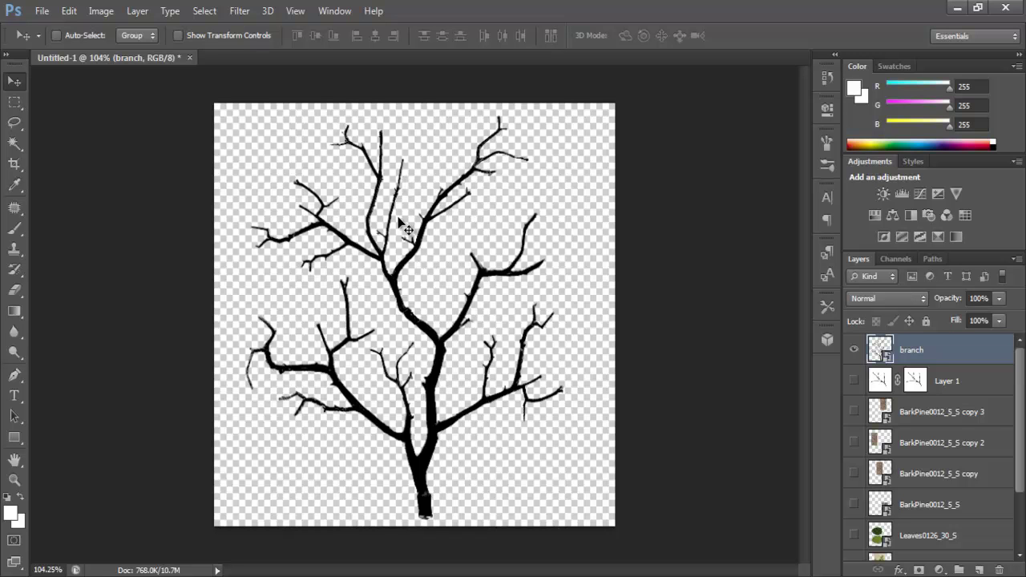
pyautogui.scroll(1, 463, 273)
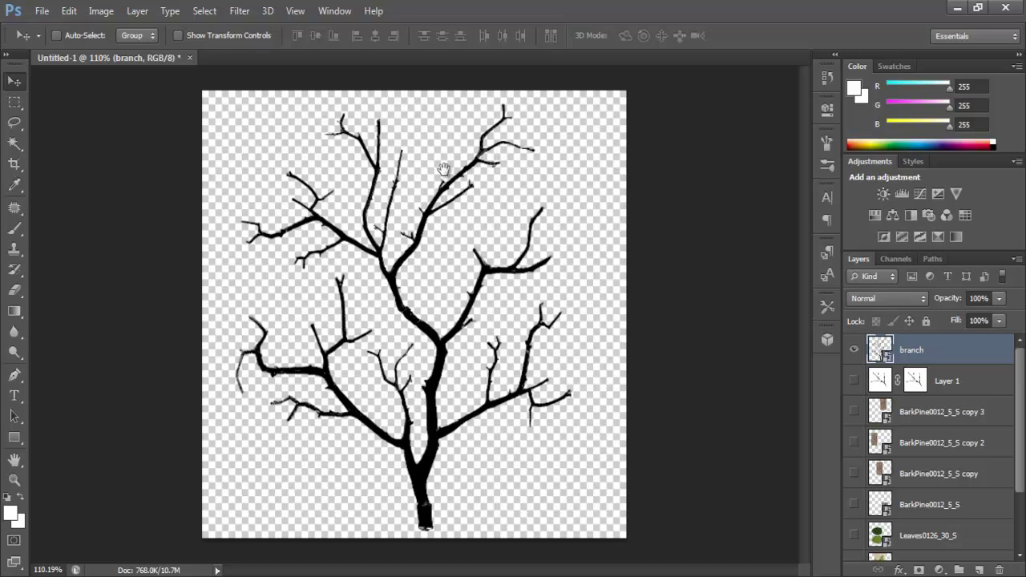
pyautogui.scroll(3, 457, 177)
pyautogui.scroll(1, 466, 185)
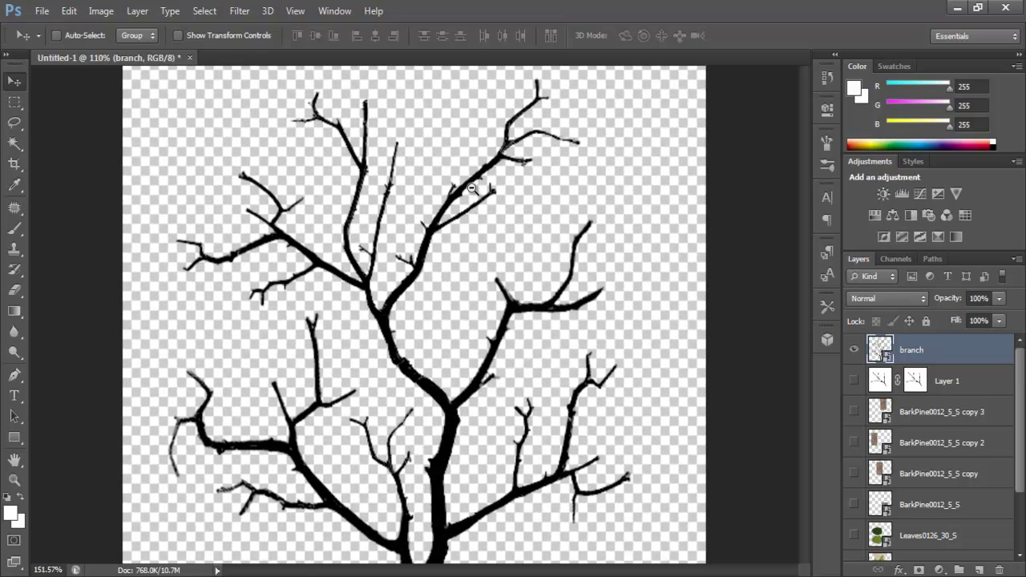
pyautogui.moveTo(472, 187)
pyautogui.mouseDown()
pyautogui.moveTo(460, 188)
pyautogui.moveTo(474, 191)
pyautogui.mouseUp()
pyautogui.scroll(-3, 518, 210)
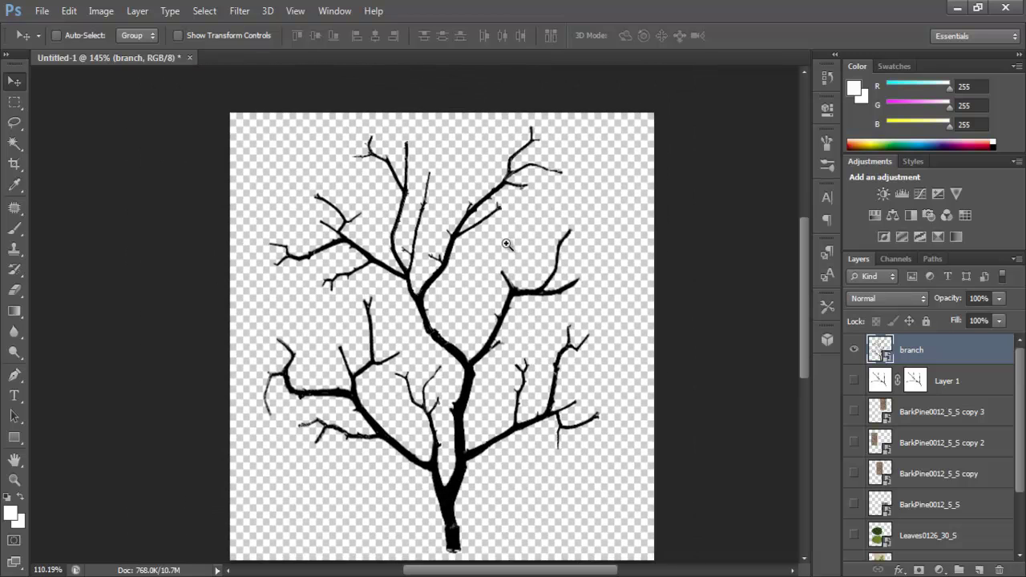
pyautogui.moveTo(506, 244); pyautogui.dragTo(502, 245)
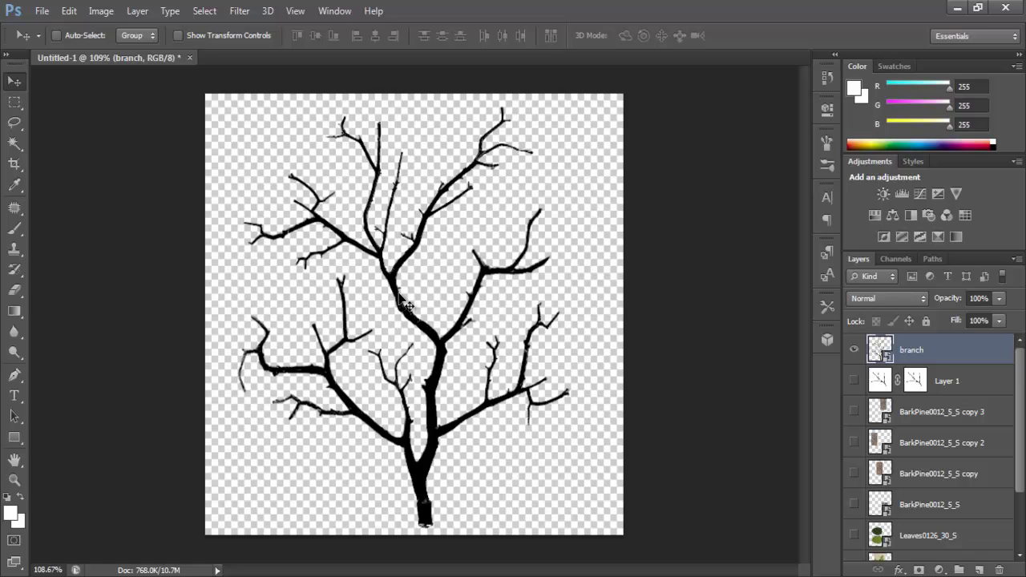
pyautogui.moveTo(466, 189); pyautogui.dragTo(473, 222)
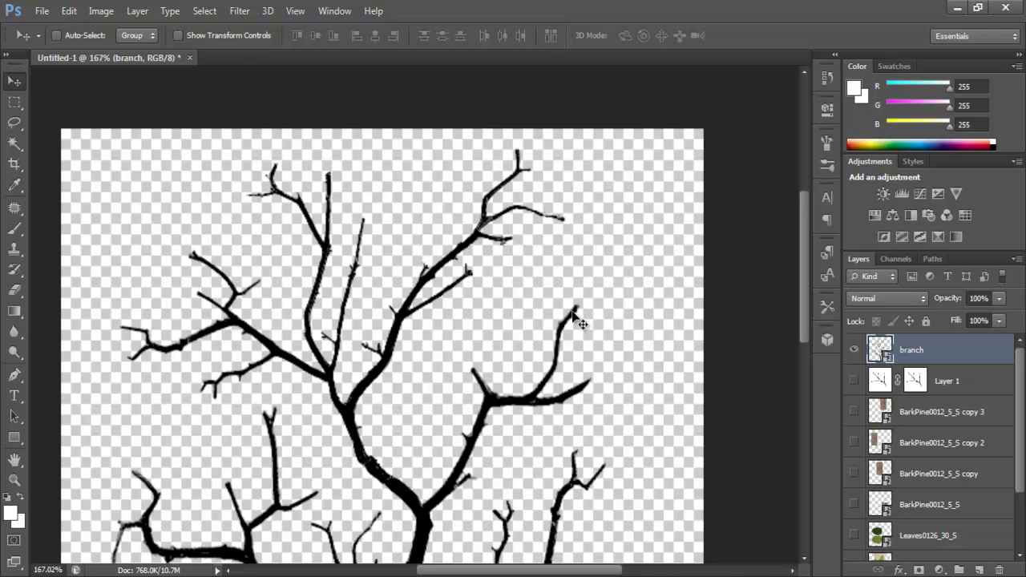
pyautogui.moveTo(560, 340); pyautogui.dragTo(572, 320)
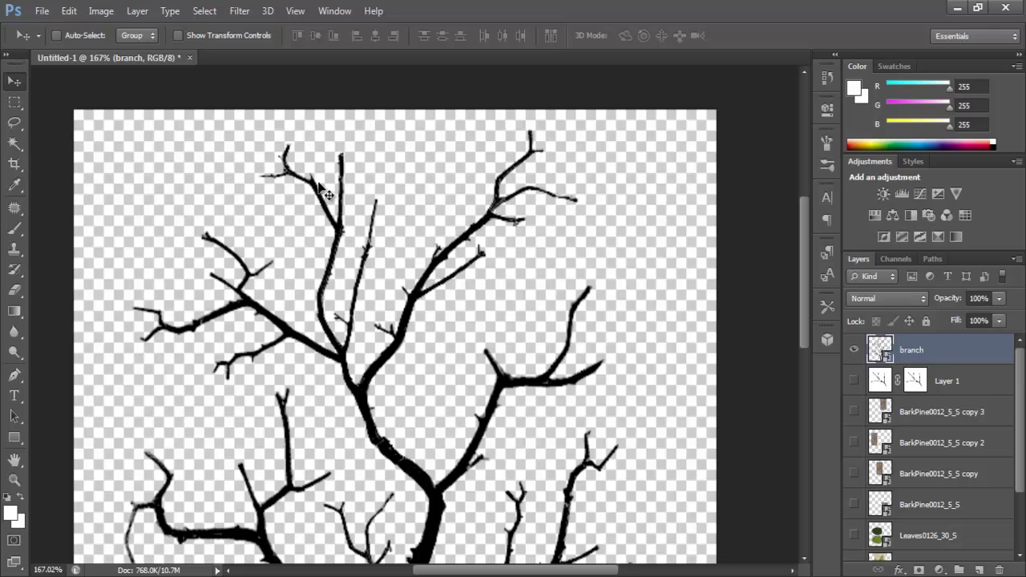
# Step: Rasterize the branch layer
pyautogui.rightClick(880, 345)
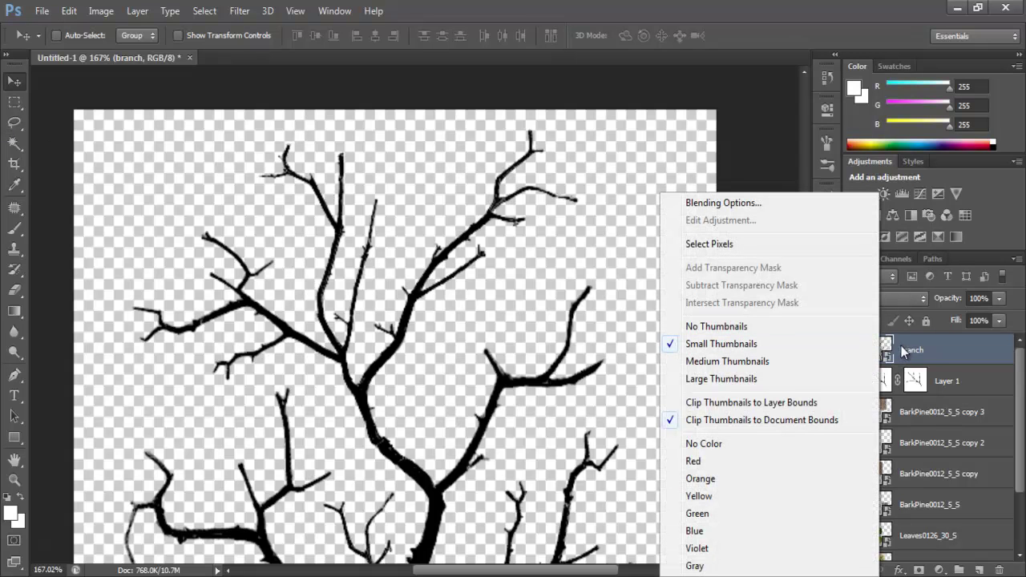
pyautogui.rightClick(899, 348)
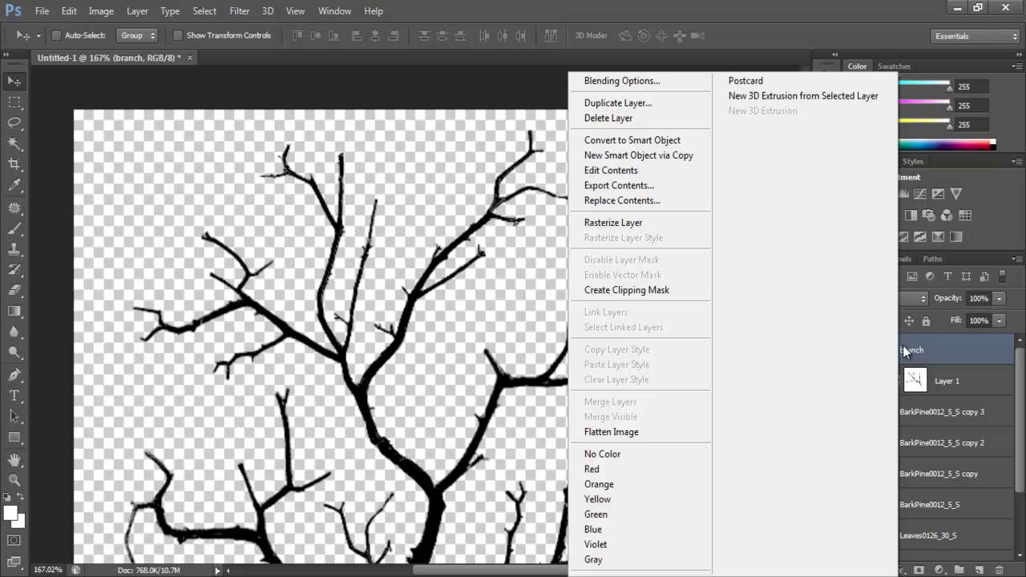
pyautogui.click(604, 231)
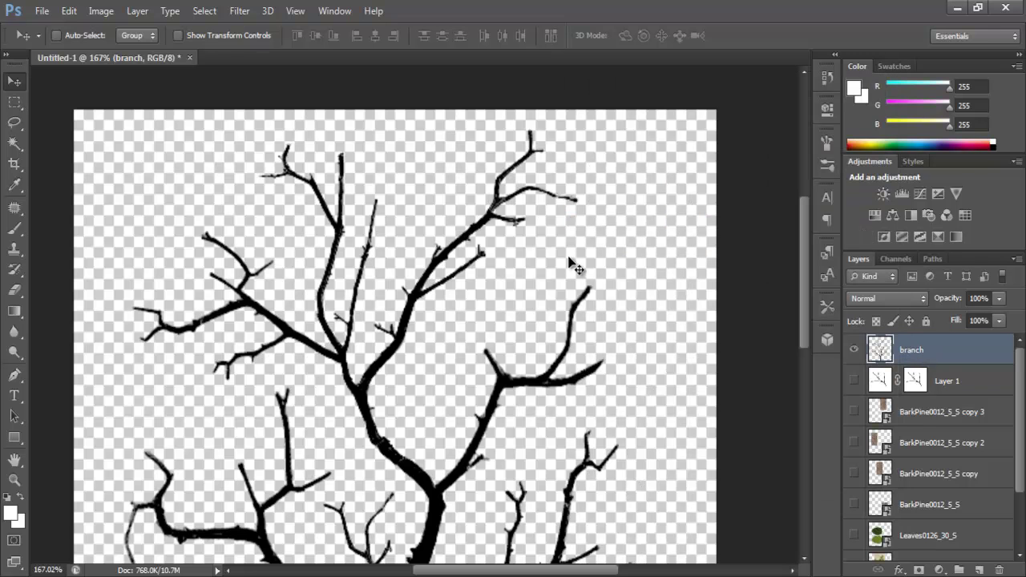
# Step: Lasso the upper-right bough of the branch silhouette, including all its twigs, delete it, and clear the selection
pyautogui.press('e')
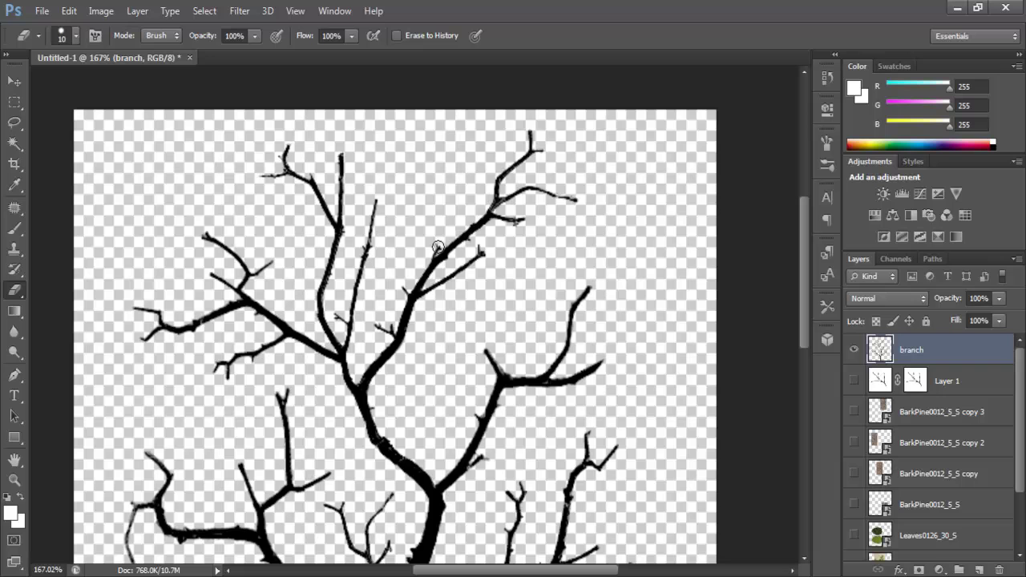
pyautogui.click(14, 125)
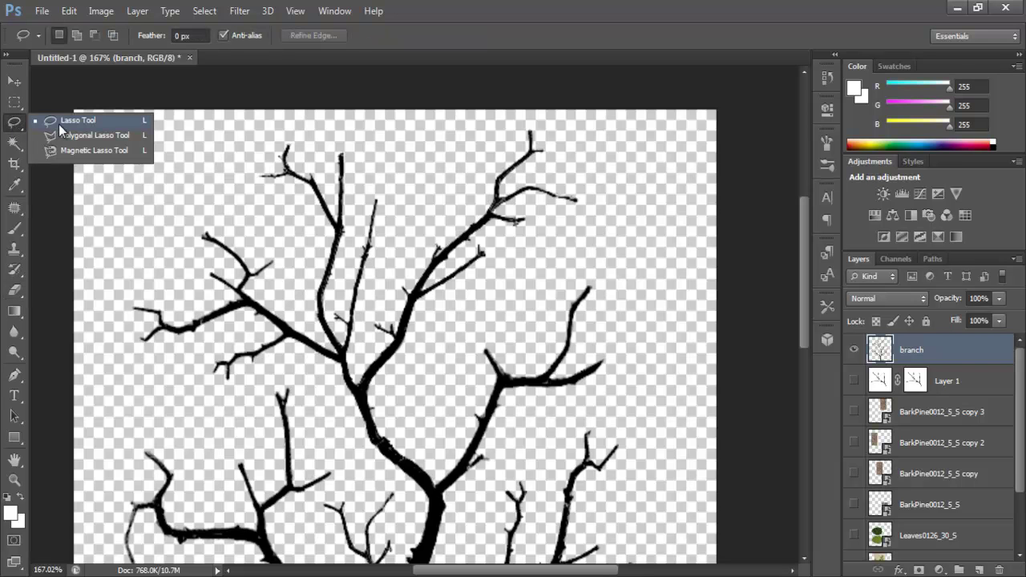
pyautogui.click(64, 123)
pyautogui.moveTo(547, 113)
pyautogui.mouseDown()
pyautogui.moveTo(472, 147)
pyautogui.moveTo(419, 207)
pyautogui.moveTo(363, 320)
pyautogui.moveTo(356, 375)
pyautogui.moveTo(369, 405)
pyautogui.moveTo(388, 408)
pyautogui.moveTo(500, 274)
pyautogui.moveTo(626, 226)
pyautogui.moveTo(586, 137)
pyautogui.moveTo(557, 110)
pyautogui.mouseUp()
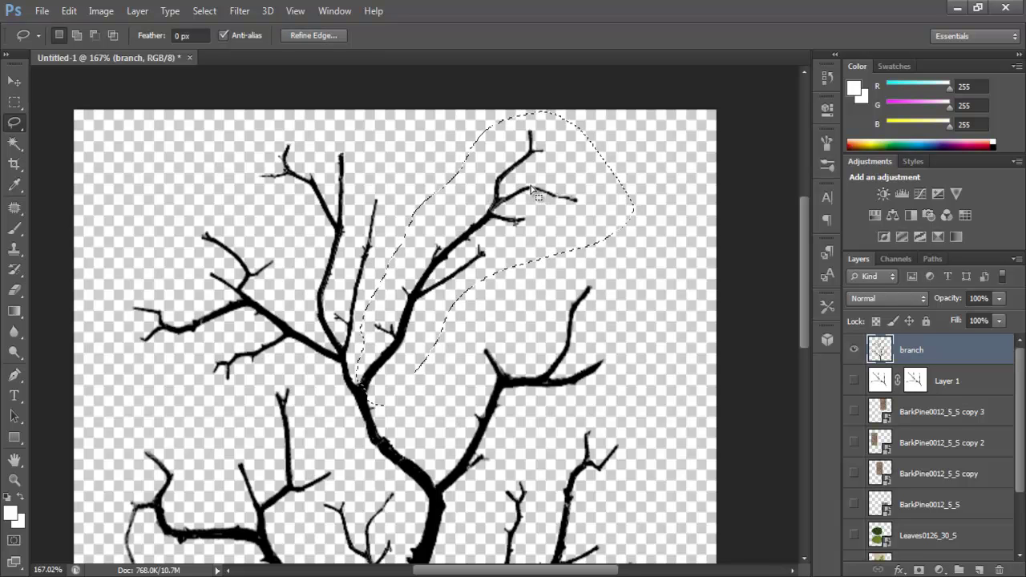
pyautogui.press('Delete')
pyautogui.hotkey('ctrl', 'd')
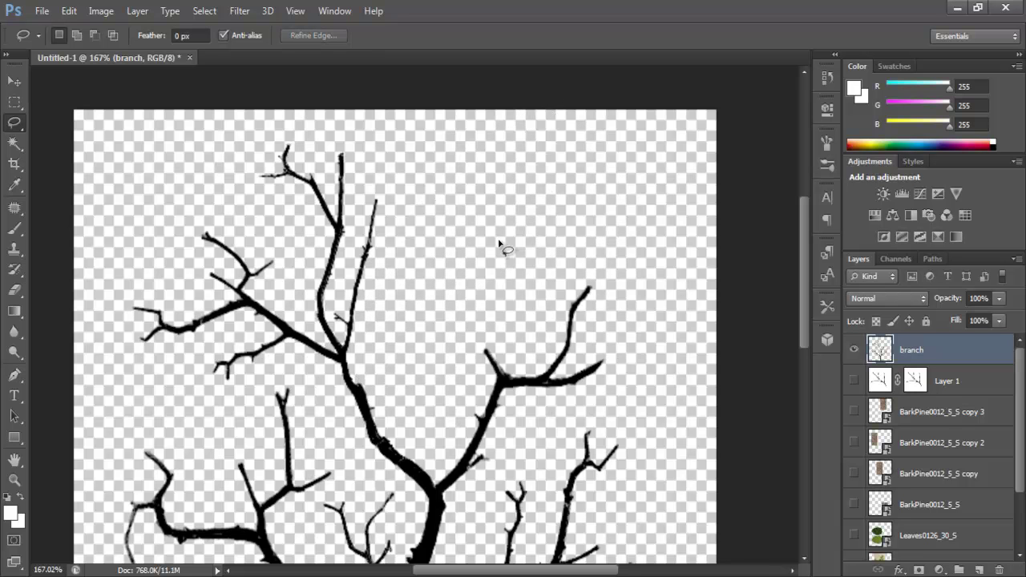
# Step: Delete Layer 1 and the three bark copy layers, and hide the remaining bark layer and the branch layer
pyautogui.hotkey('ctrl', '0')
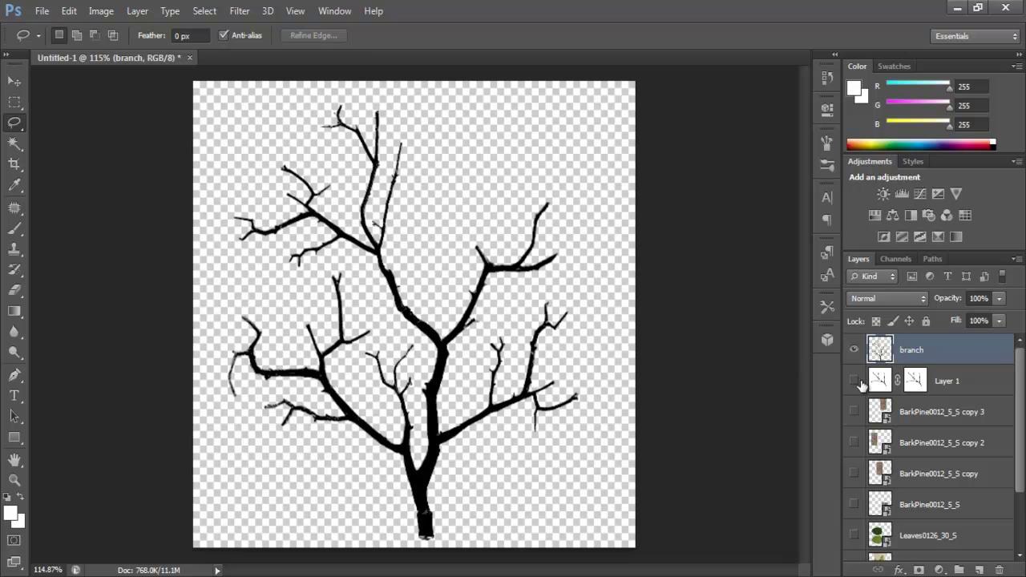
pyautogui.keyDown('alt'); pyautogui.click(854, 351); pyautogui.keyUp('alt')
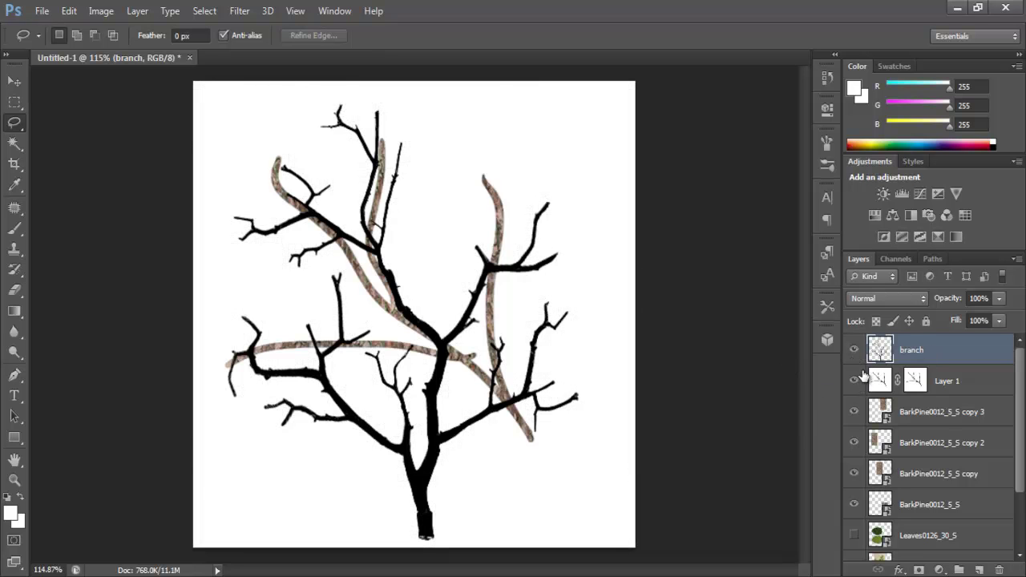
pyautogui.click(855, 383)
pyautogui.click(940, 383)
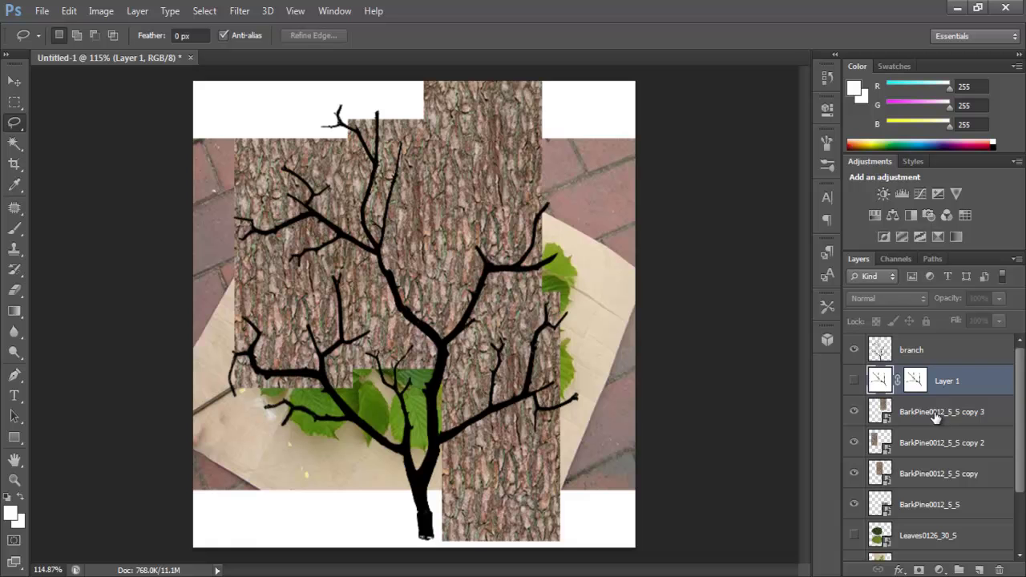
pyautogui.keyDown('shift'); pyautogui.click(937, 414); pyautogui.keyUp('shift')
pyautogui.keyDown('shift'); pyautogui.click(930, 450); pyautogui.keyUp('shift')
pyautogui.keyDown('shift'); pyautogui.click(926, 474); pyautogui.keyUp('shift')
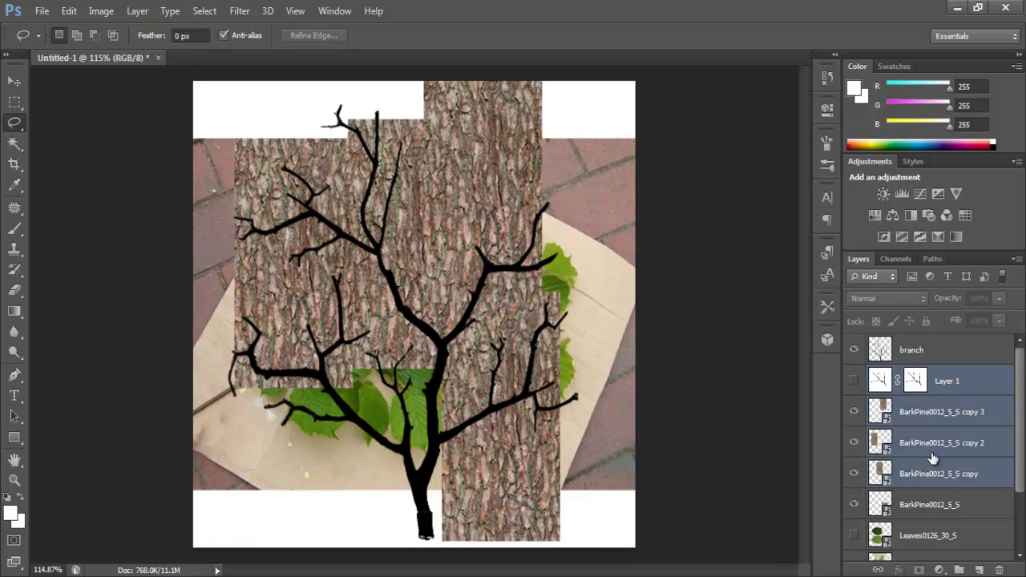
pyautogui.moveTo(938, 426); pyautogui.dragTo(999, 571)
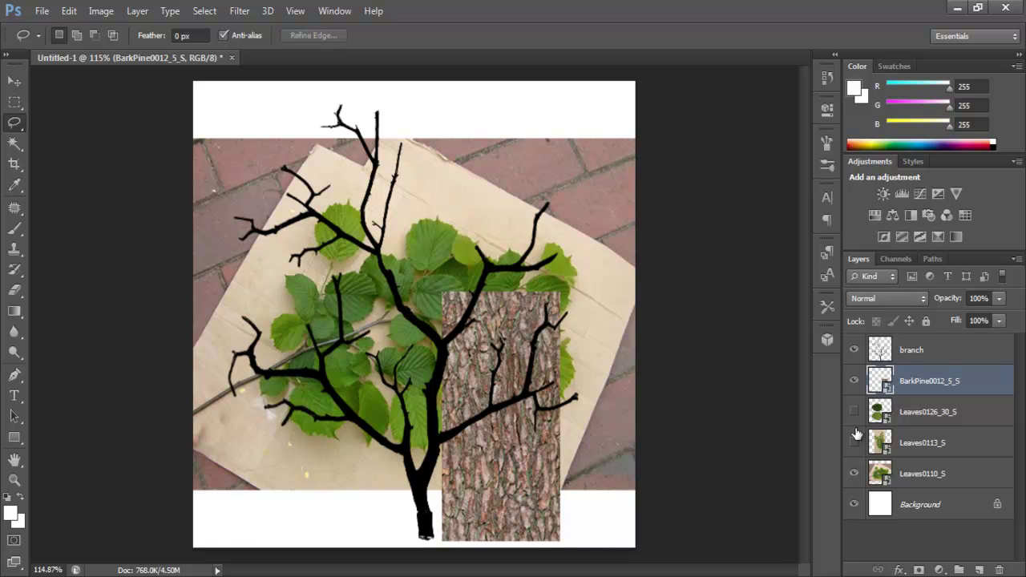
pyautogui.click(854, 384)
pyautogui.click(854, 350)
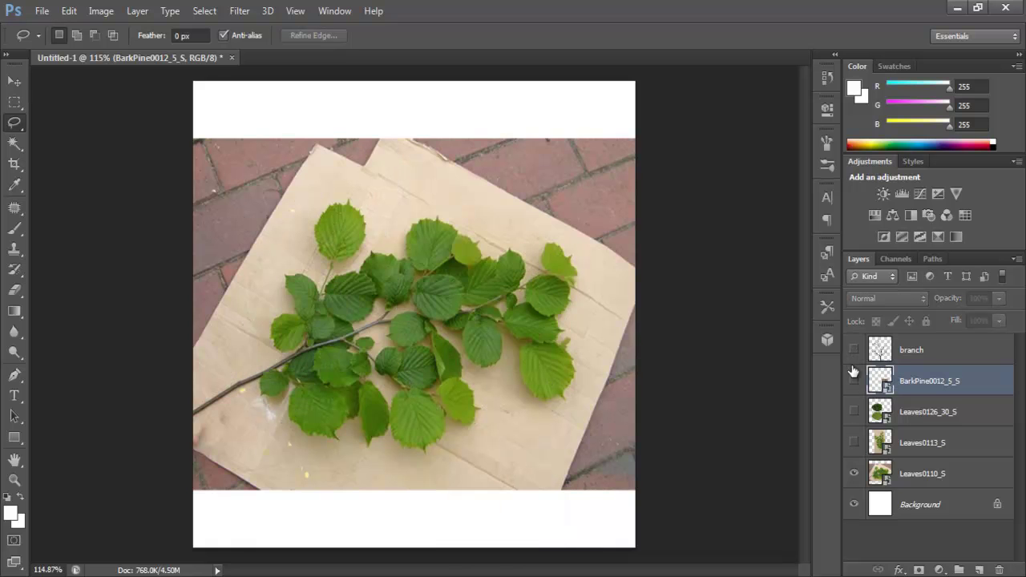
# Step: Compare the leaf photos Leaves0113_S, Leaves0126_30_S and Leaves0110_S by showing them one at a time and examining their leaves closely
pyautogui.click(854, 444)
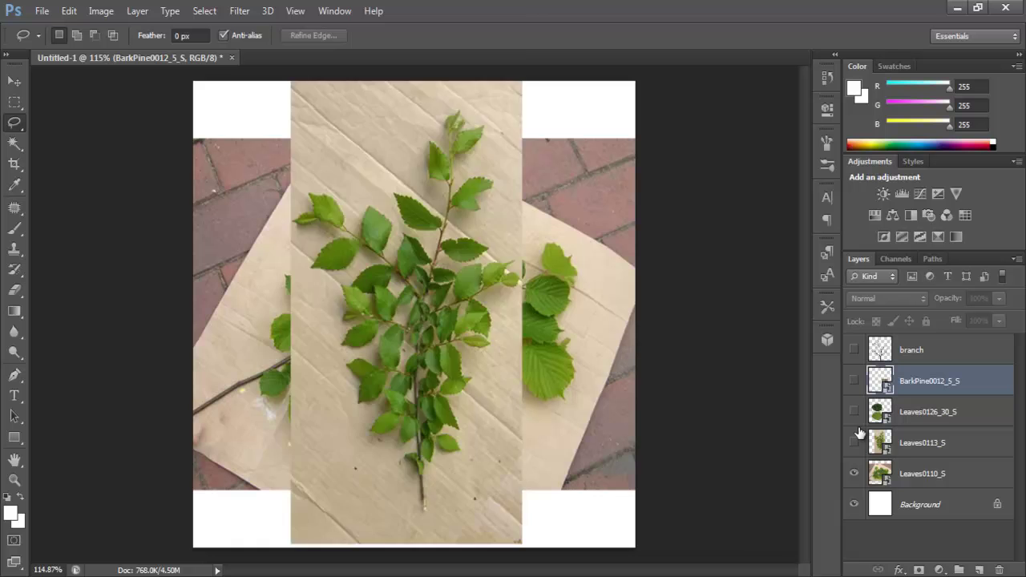
pyautogui.click(854, 441)
pyautogui.click(854, 412)
pyautogui.moveTo(346, 218); pyautogui.dragTo(411, 243)
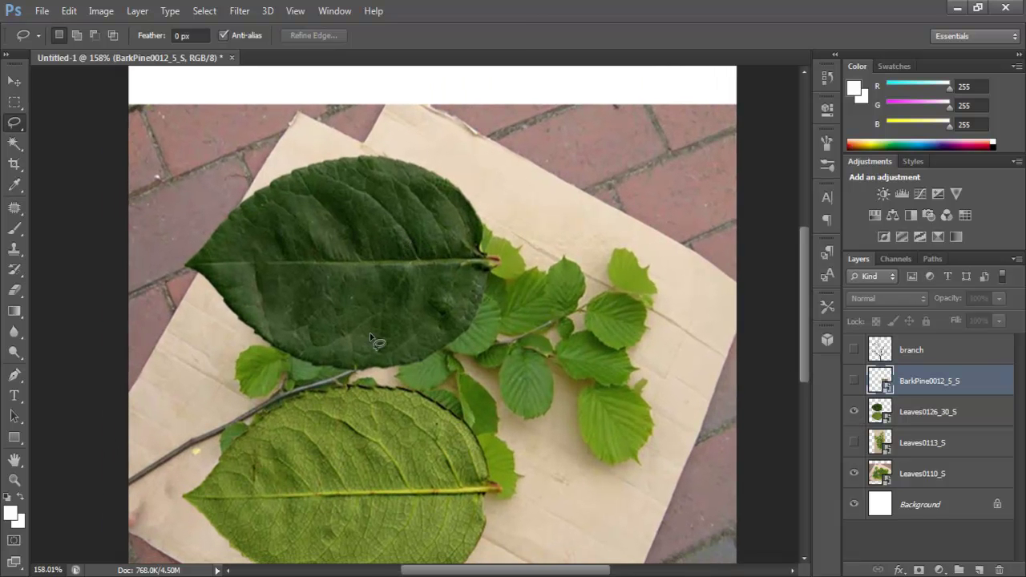
pyautogui.moveTo(428, 363); pyautogui.dragTo(409, 355)
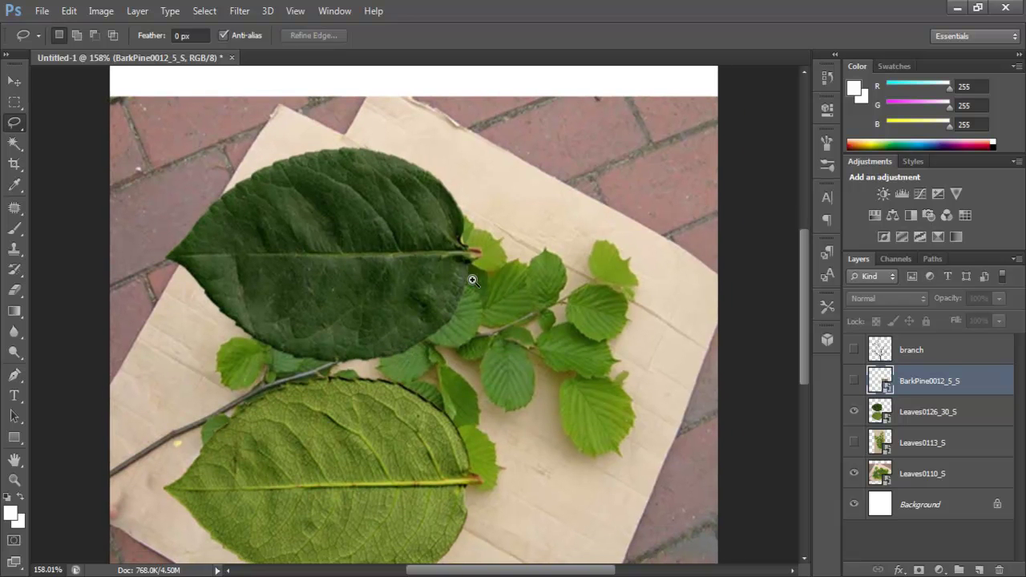
pyautogui.moveTo(472, 281)
pyautogui.mouseDown()
pyautogui.moveTo(430, 281)
pyautogui.moveTo(471, 281)
pyautogui.mouseUp()
pyautogui.click(854, 413)
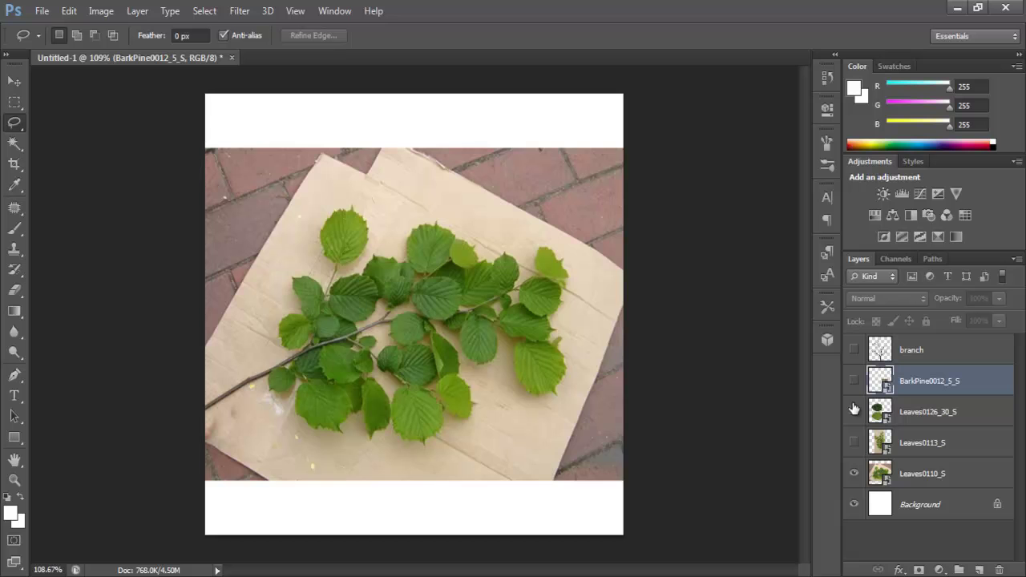
pyautogui.moveTo(477, 342); pyautogui.dragTo(521, 345)
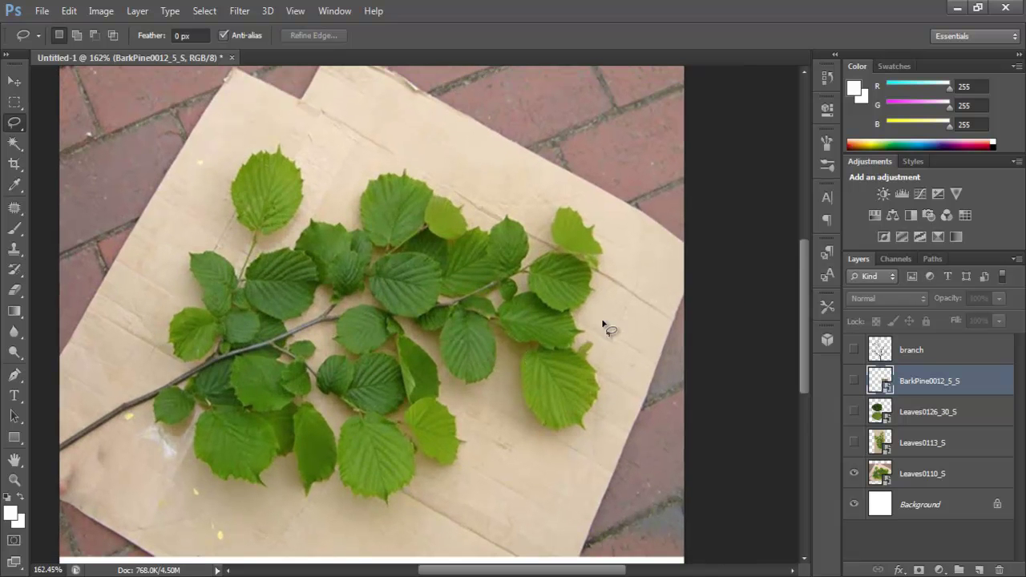
pyautogui.click(854, 444)
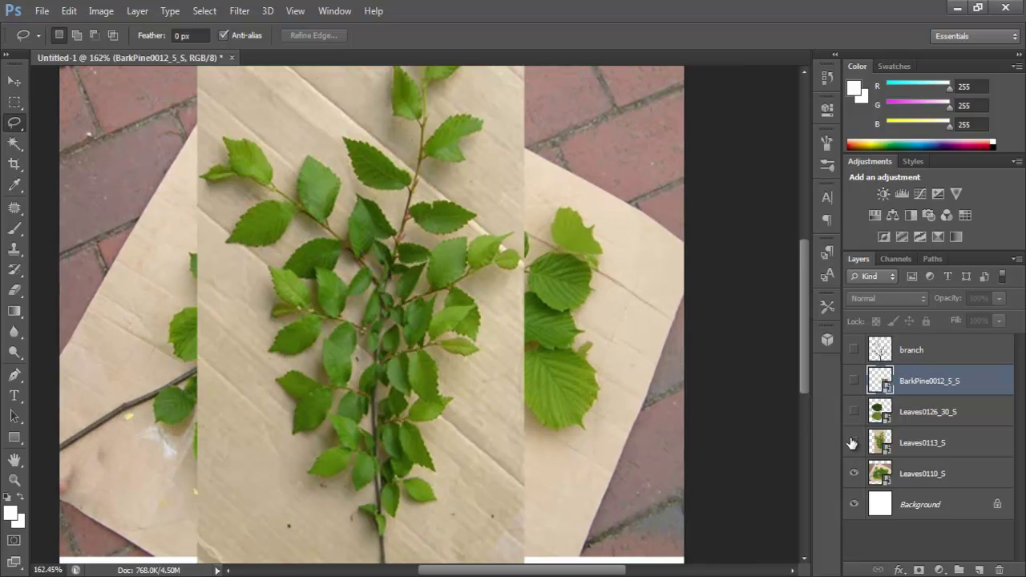
pyautogui.click(852, 444)
pyautogui.click(853, 443)
pyautogui.click(851, 443)
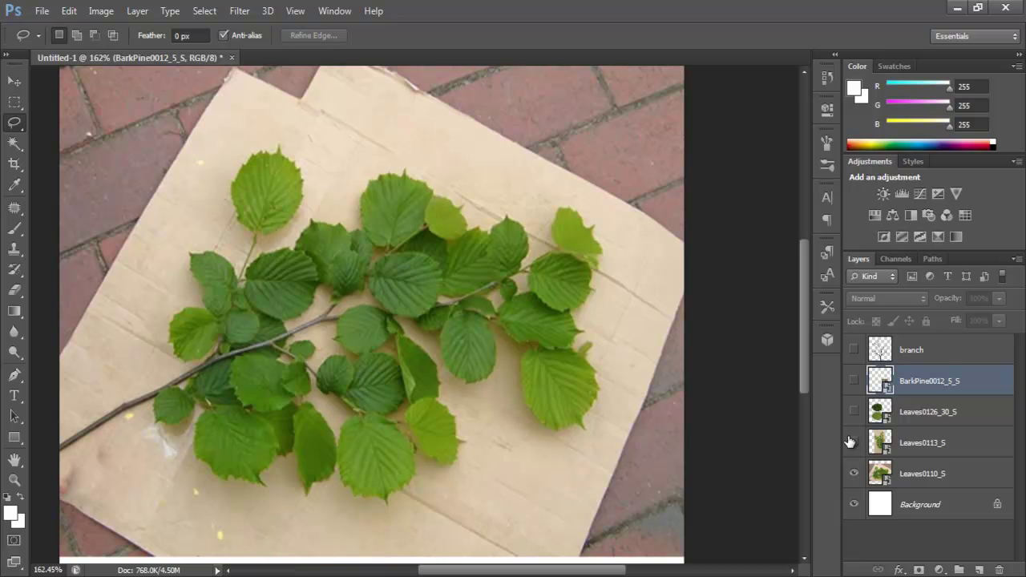
# Step: On the Leaves0110_S layer, trace a lasso selection around the separate leaf at the upper left of the sprig
pyautogui.moveTo(403, 235); pyautogui.dragTo(542, 272)
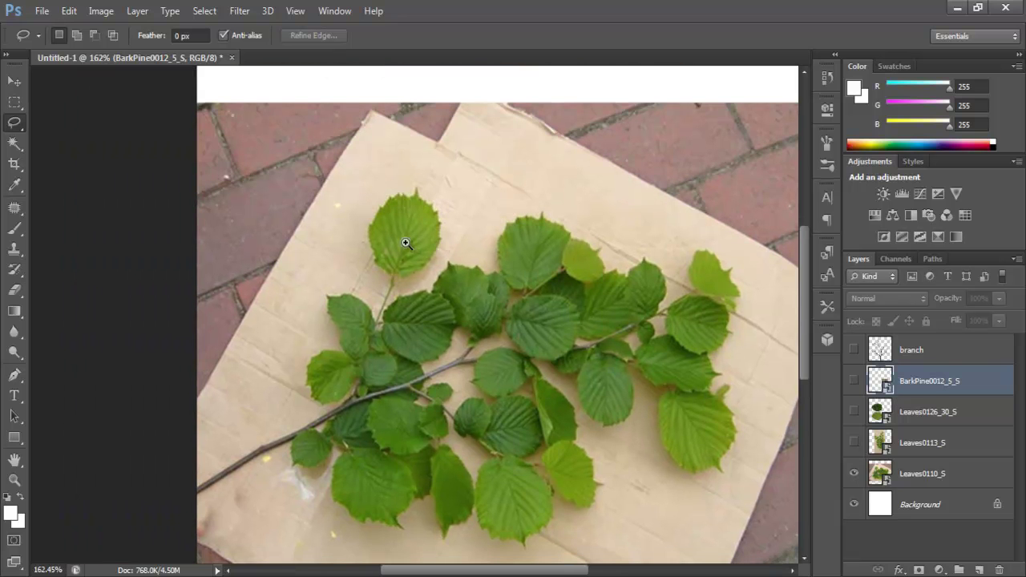
pyautogui.moveTo(406, 243)
pyautogui.mouseDown()
pyautogui.moveTo(448, 264)
pyautogui.moveTo(436, 262)
pyautogui.mouseUp()
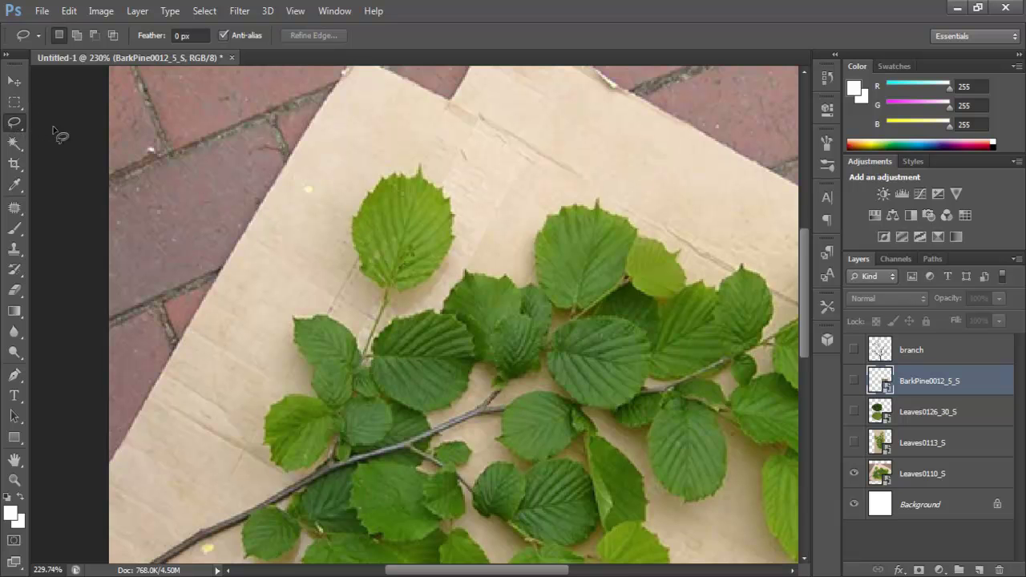
pyautogui.click(920, 473)
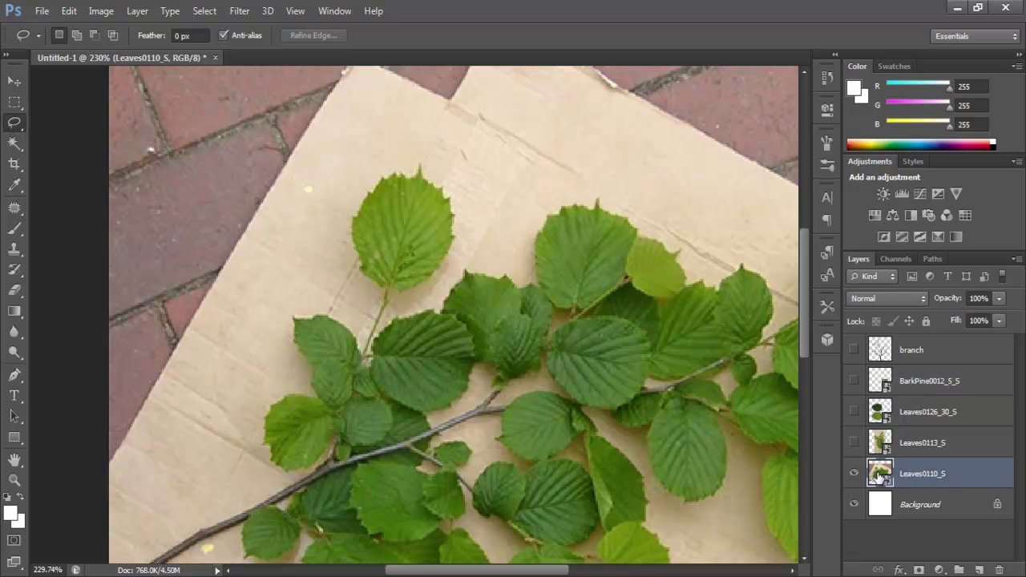
pyautogui.moveTo(395, 198); pyautogui.dragTo(419, 220)
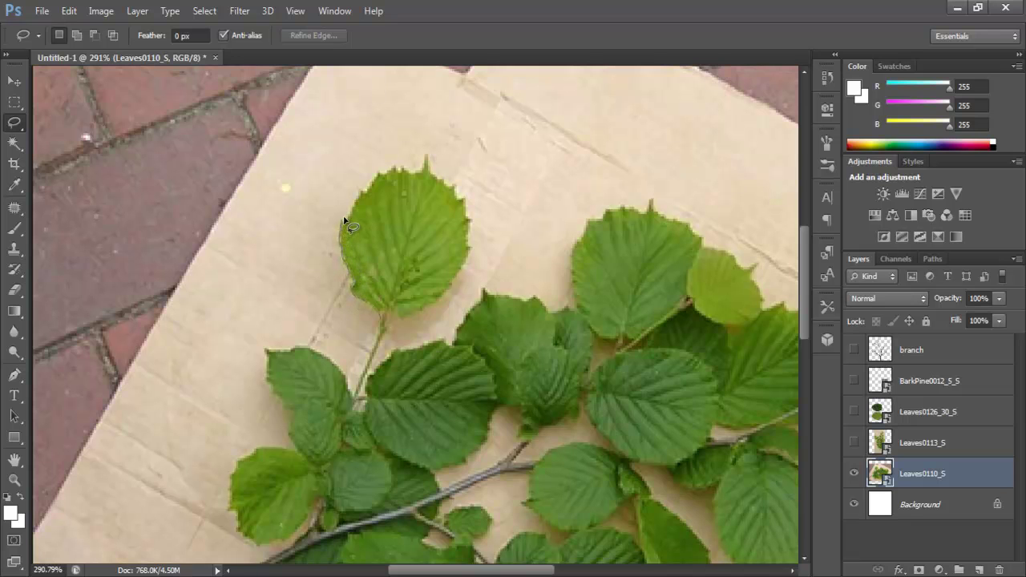
pyautogui.moveTo(354, 207)
pyautogui.mouseDown()
pyautogui.moveTo(377, 177)
pyautogui.moveTo(425, 161)
pyautogui.moveTo(467, 225)
pyautogui.moveTo(449, 286)
pyautogui.moveTo(382, 325)
pyautogui.moveTo(377, 315)
pyautogui.mouseUp()
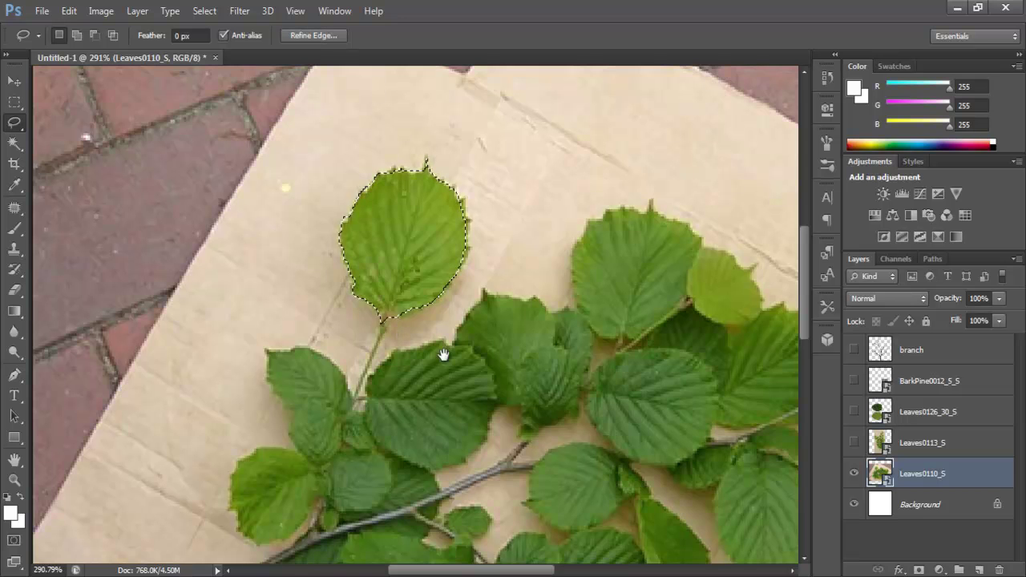
# Step: Add the dark green leaf in the middle of the sprig to the lasso selection
pyautogui.moveTo(442, 356); pyautogui.dragTo(447, 268)
pyautogui.moveTo(535, 282)
pyautogui.mouseDown()
pyautogui.moveTo(493, 278)
pyautogui.moveTo(503, 278)
pyautogui.moveTo(415, 240)
pyautogui.moveTo(408, 220)
pyautogui.moveTo(419, 193)
pyautogui.mouseUp()
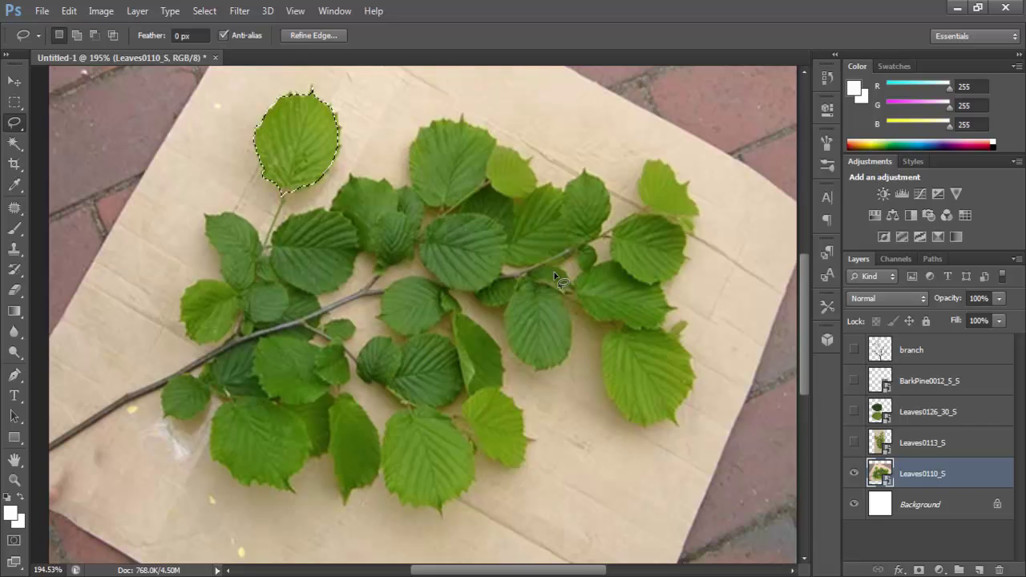
pyautogui.moveTo(506, 304); pyautogui.dragTo(486, 312)
pyautogui.scroll(2, 453, 292)
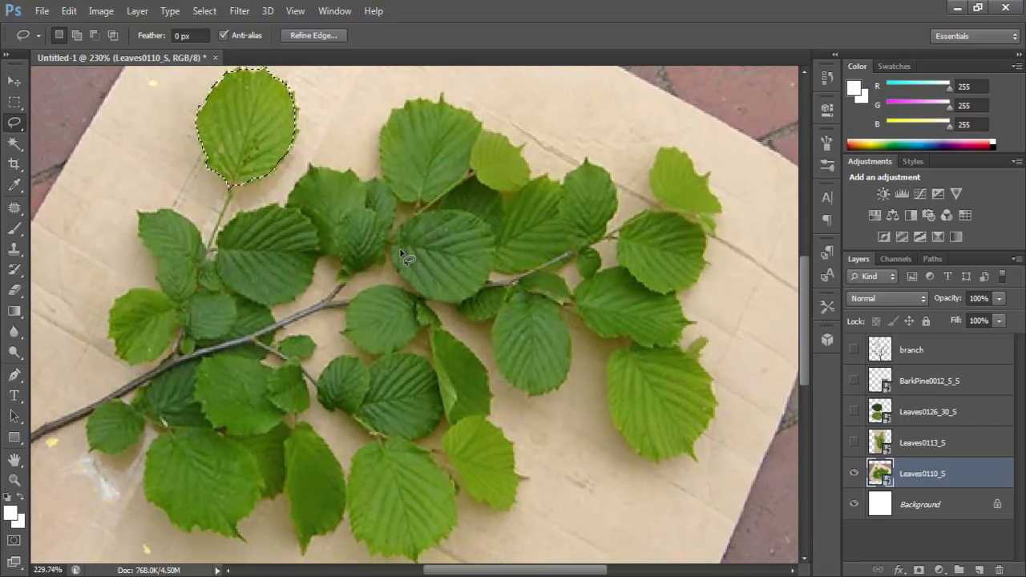
pyautogui.moveTo(389, 244)
pyautogui.mouseDown()
pyautogui.moveTo(415, 292)
pyautogui.moveTo(454, 309)
pyautogui.moveTo(479, 304)
pyautogui.moveTo(497, 277)
pyautogui.moveTo(501, 251)
pyautogui.moveTo(478, 220)
pyautogui.moveTo(441, 215)
pyautogui.moveTo(395, 251)
pyautogui.moveTo(389, 243)
pyautogui.mouseUp()
pyautogui.scroll(-3, 584, 259)
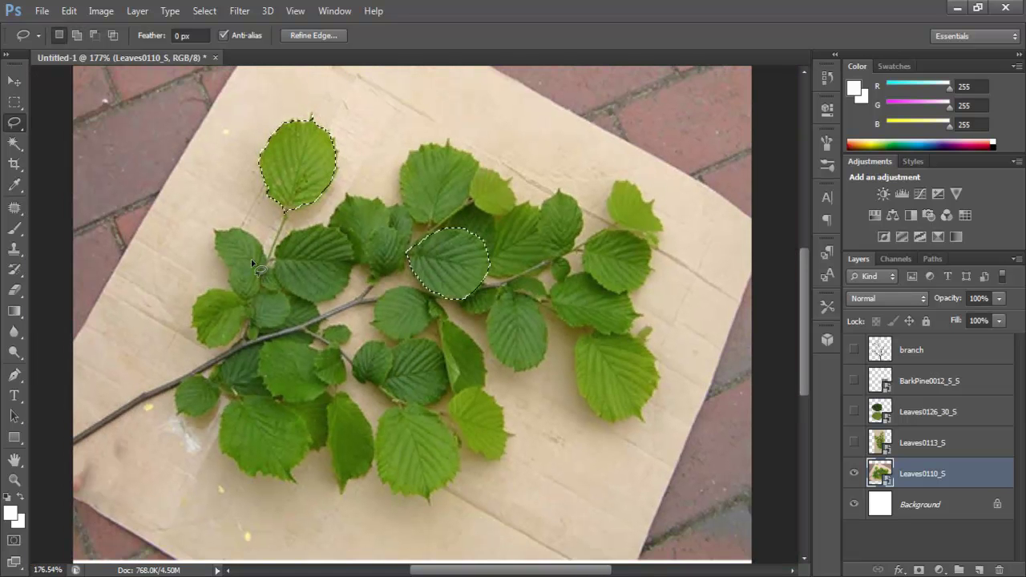
# Step: Add the rounded leaf near the twig's right end, just below the light green tip leaf, to the lasso selection
pyautogui.scroll(3, 553, 263)
pyautogui.moveTo(560, 268); pyautogui.dragTo(554, 268)
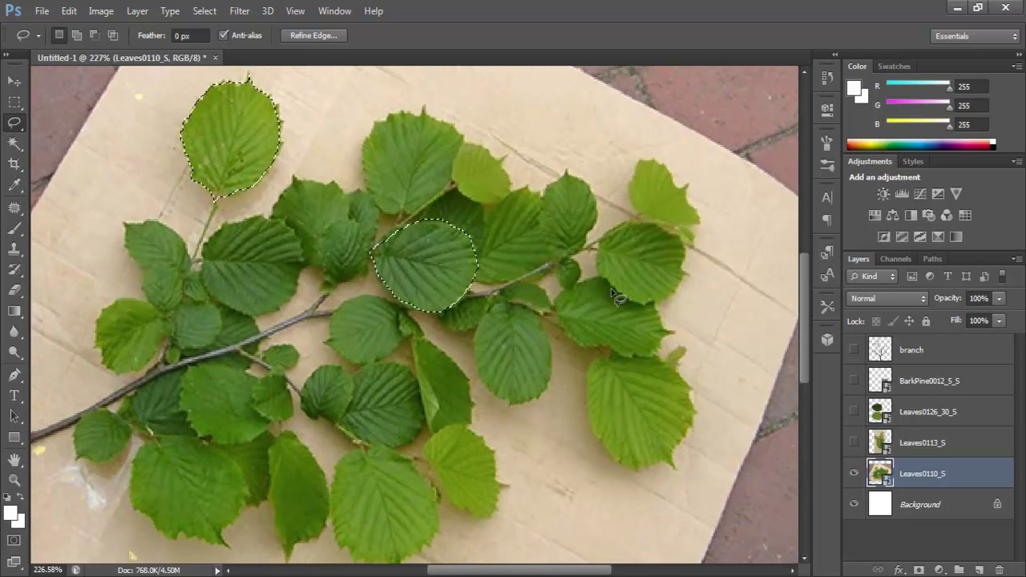
pyautogui.moveTo(586, 319); pyautogui.dragTo(587, 303)
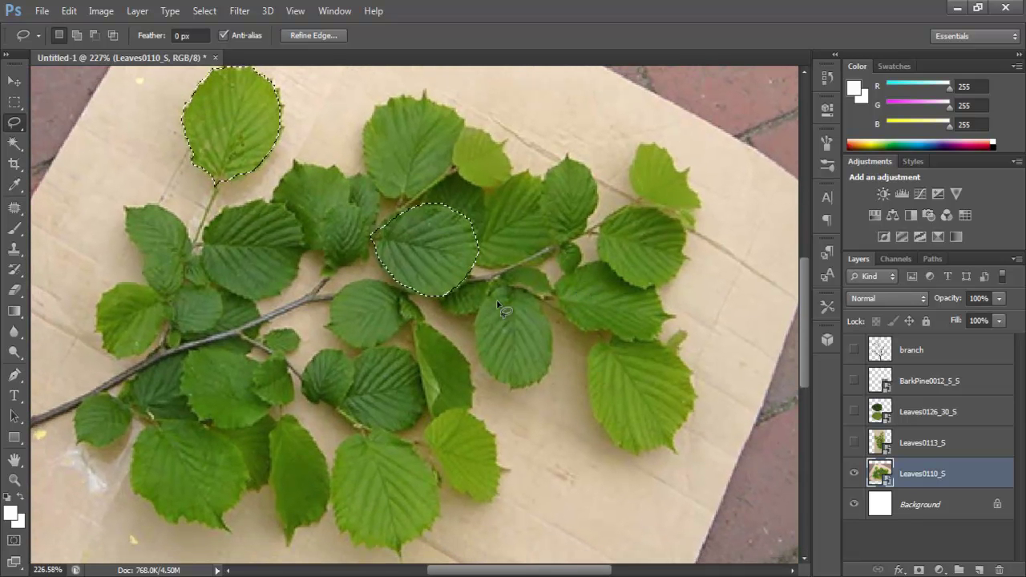
pyautogui.press('shift')
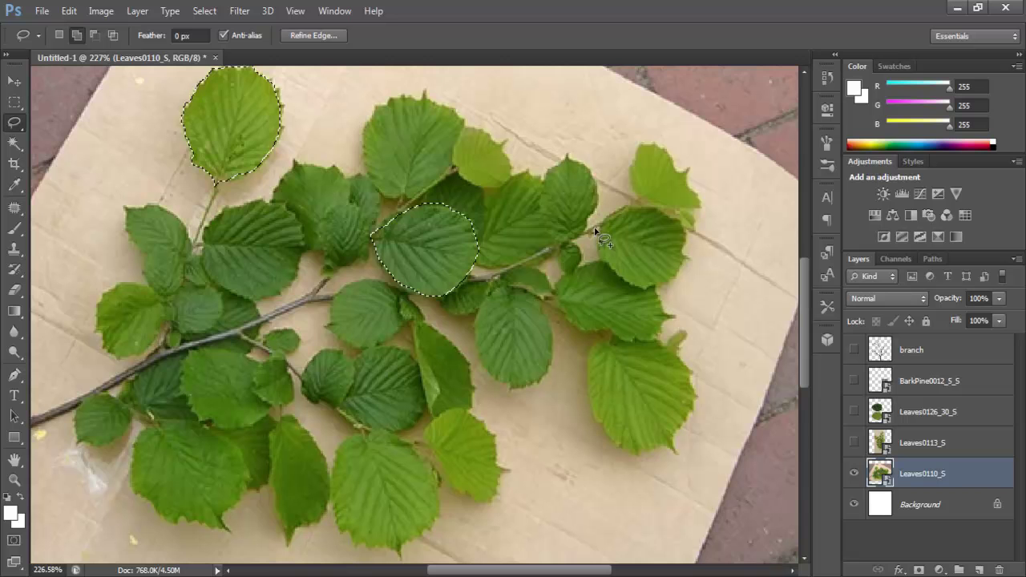
pyautogui.moveTo(598, 233)
pyautogui.mouseDown()
pyautogui.moveTo(633, 290)
pyautogui.moveTo(656, 291)
pyautogui.moveTo(685, 263)
pyautogui.moveTo(679, 222)
pyautogui.moveTo(656, 205)
pyautogui.moveTo(610, 213)
pyautogui.moveTo(596, 236)
pyautogui.mouseUp()
# Step: Add the small light green leaf at the lower middle of the sprig to the lasso selection
pyautogui.press('space')
pyautogui.moveTo(430, 355); pyautogui.dragTo(469, 320)
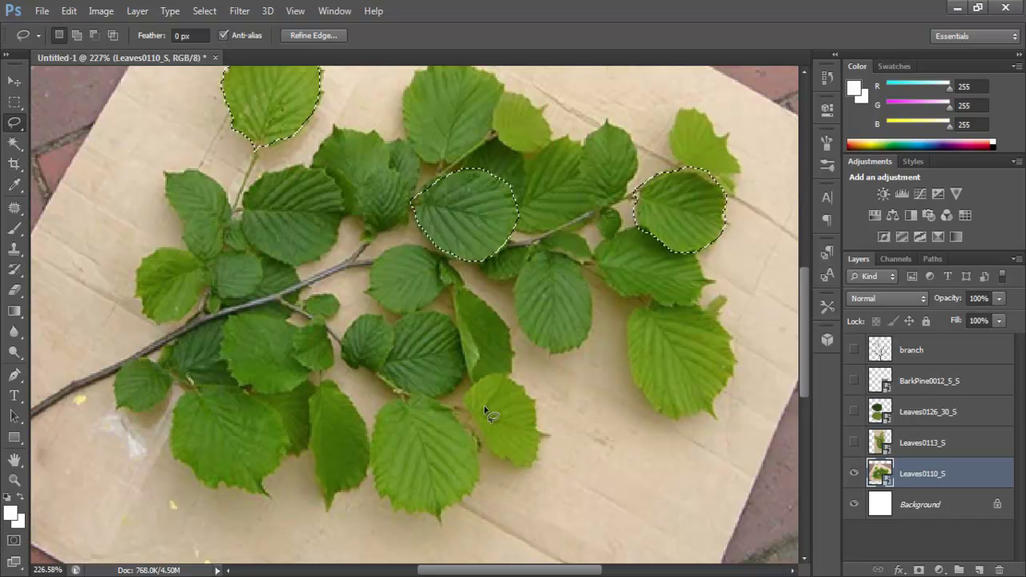
pyautogui.press('shift')
pyautogui.moveTo(491, 443)
pyautogui.mouseDown()
pyautogui.moveTo(532, 462)
pyautogui.moveTo(548, 439)
pyautogui.moveTo(531, 390)
pyautogui.moveTo(506, 374)
pyautogui.moveTo(467, 412)
pyautogui.mouseUp()
# Step: Display the four-leaf selection as a Quick Mask and inspect the edges of the upper-left leaf up close
pyautogui.press('space')
pyautogui.moveTo(452, 355); pyautogui.dragTo(467, 374)
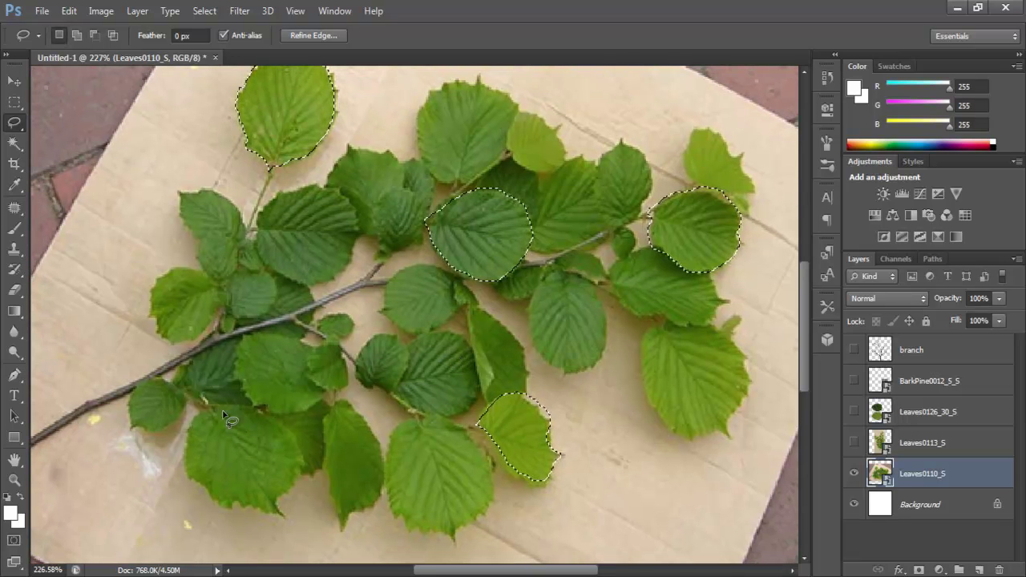
pyautogui.scroll(-2, 383, 276)
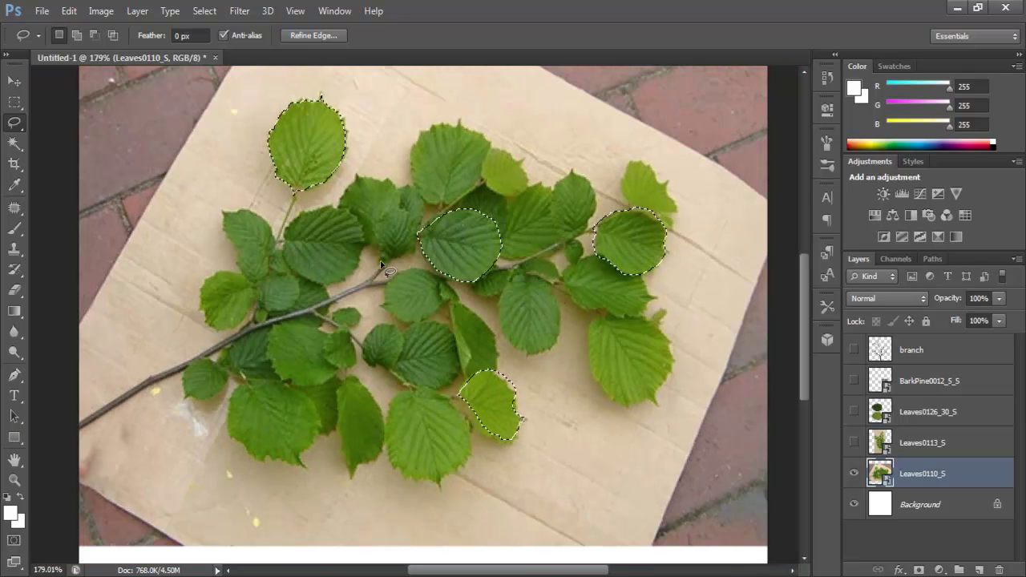
pyautogui.press('q')
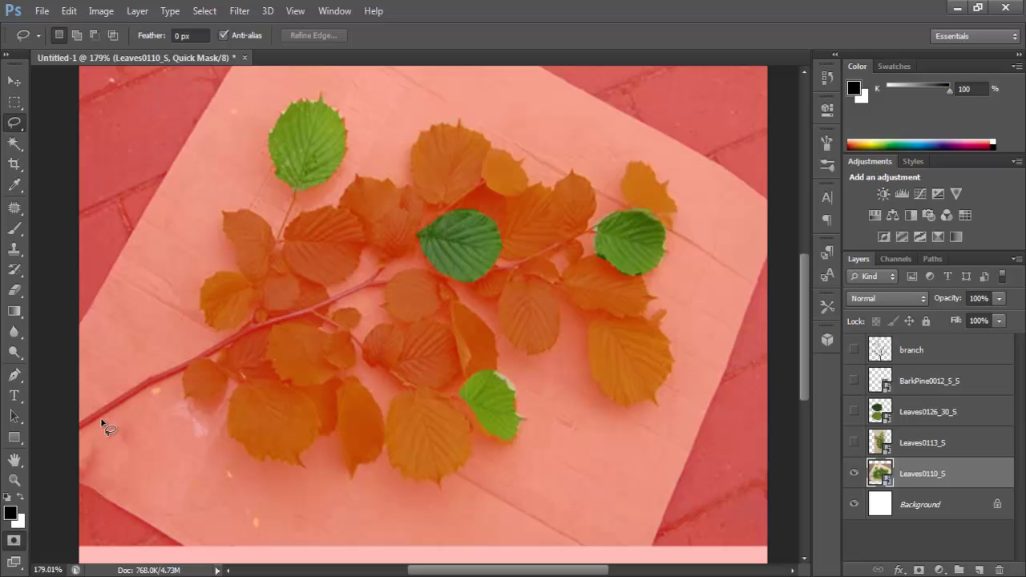
pyautogui.click(14, 542)
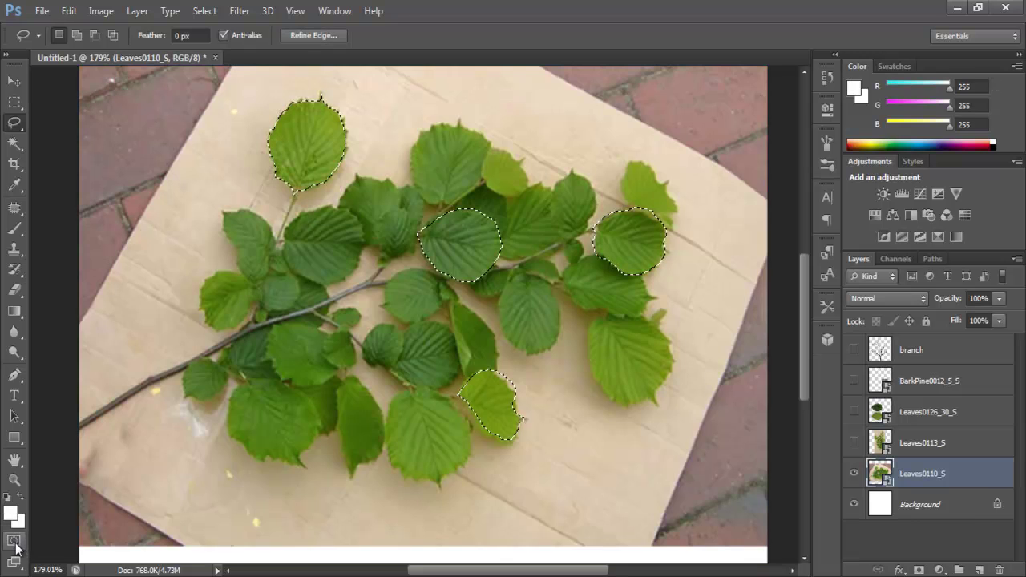
pyautogui.click(14, 542)
pyautogui.moveTo(347, 153); pyautogui.dragTo(377, 215)
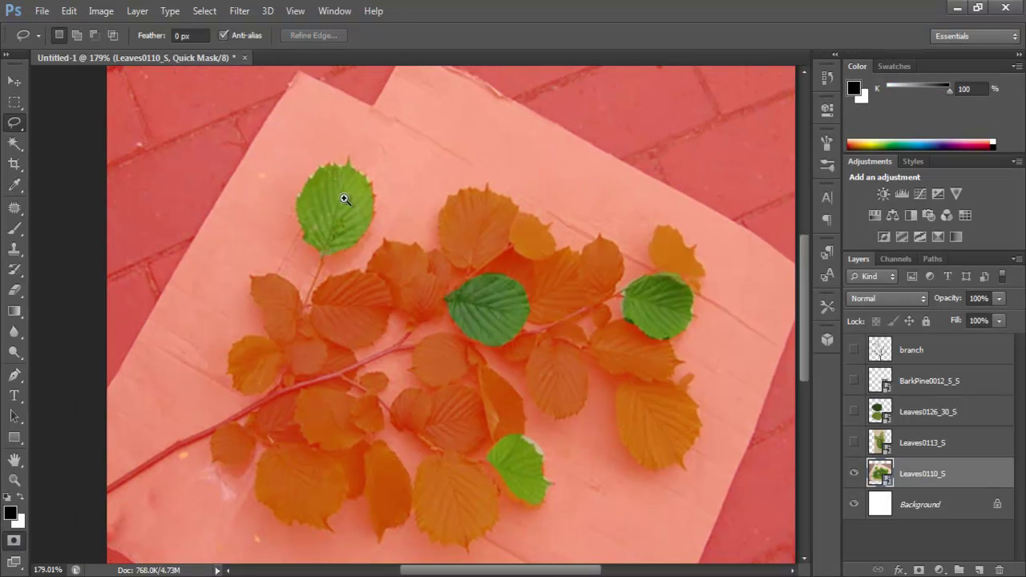
pyautogui.moveTo(324, 185); pyautogui.dragTo(359, 217)
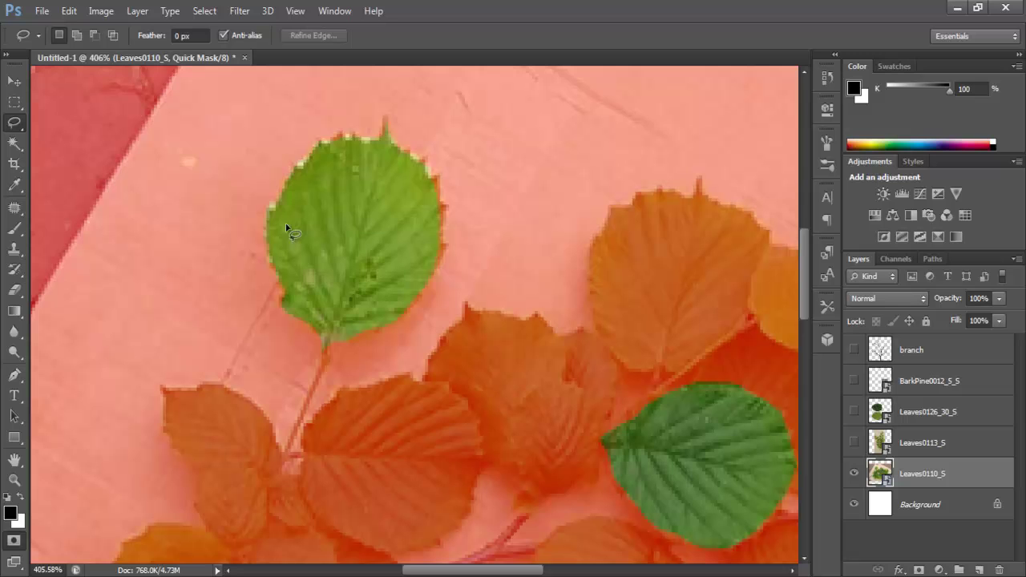
# Step: Set up a hard 3 px brush at 100% opacity and mask out the background fringe along the upper-left leaf's edges
pyautogui.click(14, 230)
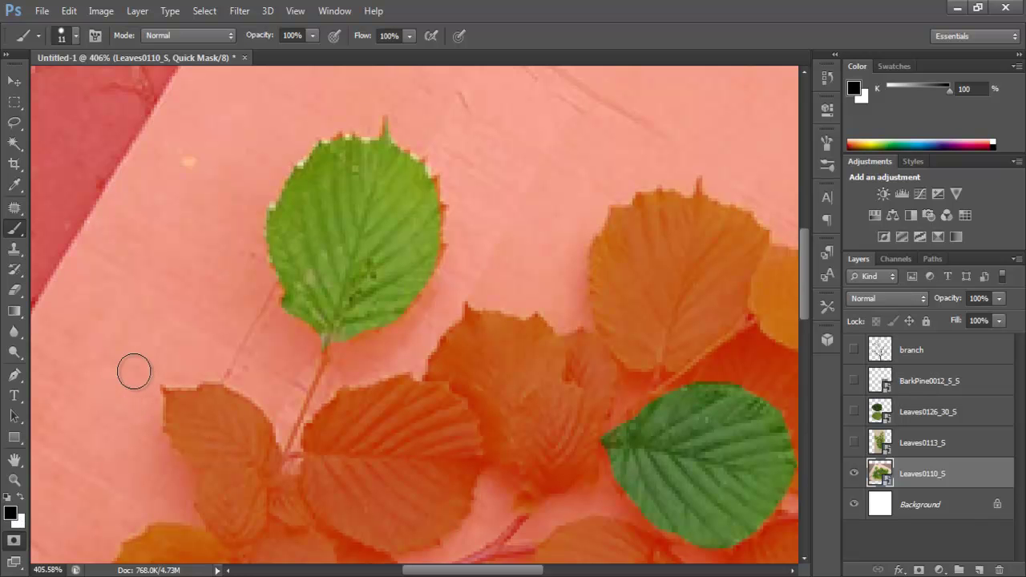
pyautogui.moveTo(384, 183); pyautogui.dragTo(390, 202)
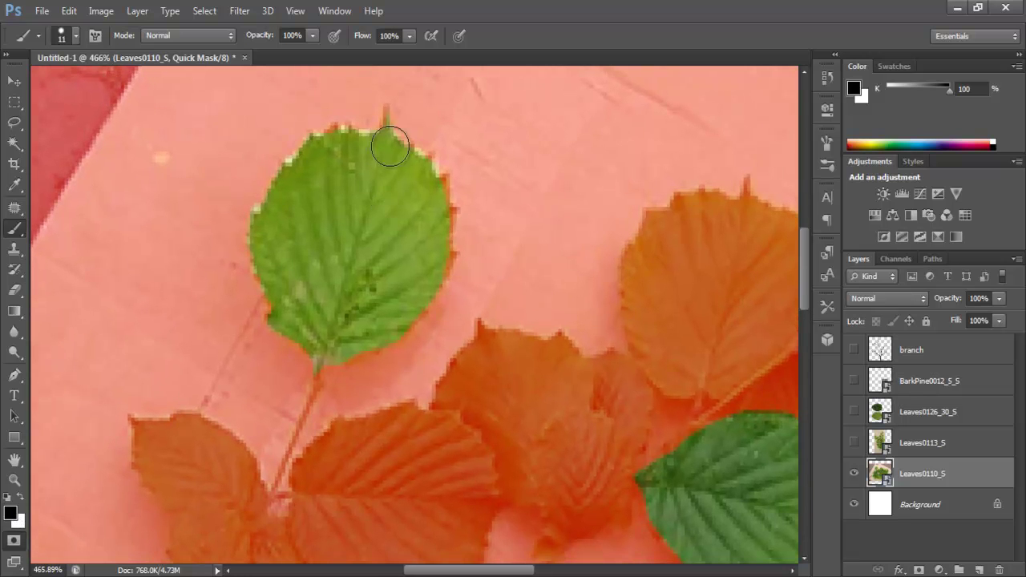
pyautogui.moveTo(417, 149); pyautogui.dragTo(388, 158)
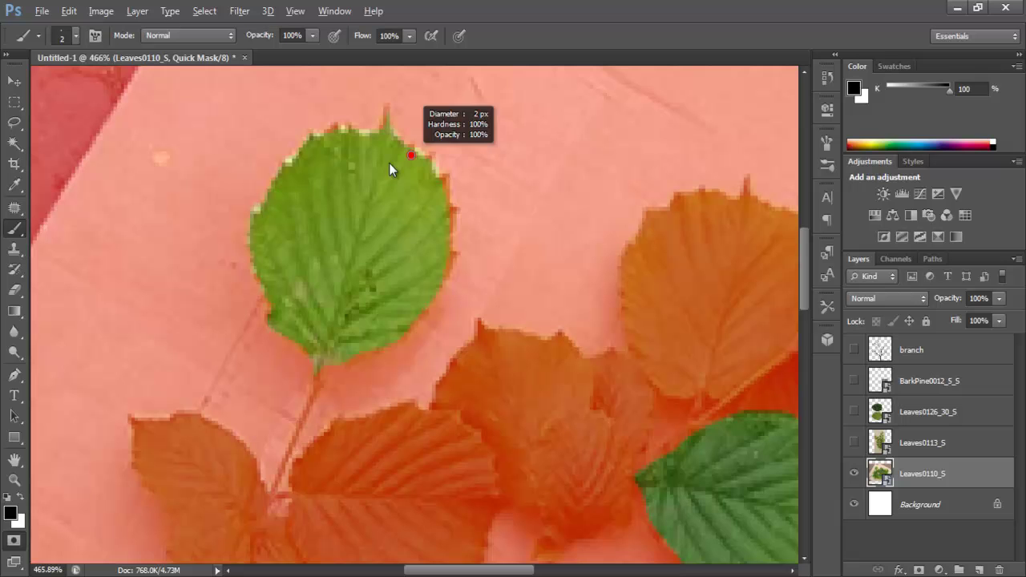
pyautogui.moveTo(389, 162); pyautogui.dragTo(394, 163)
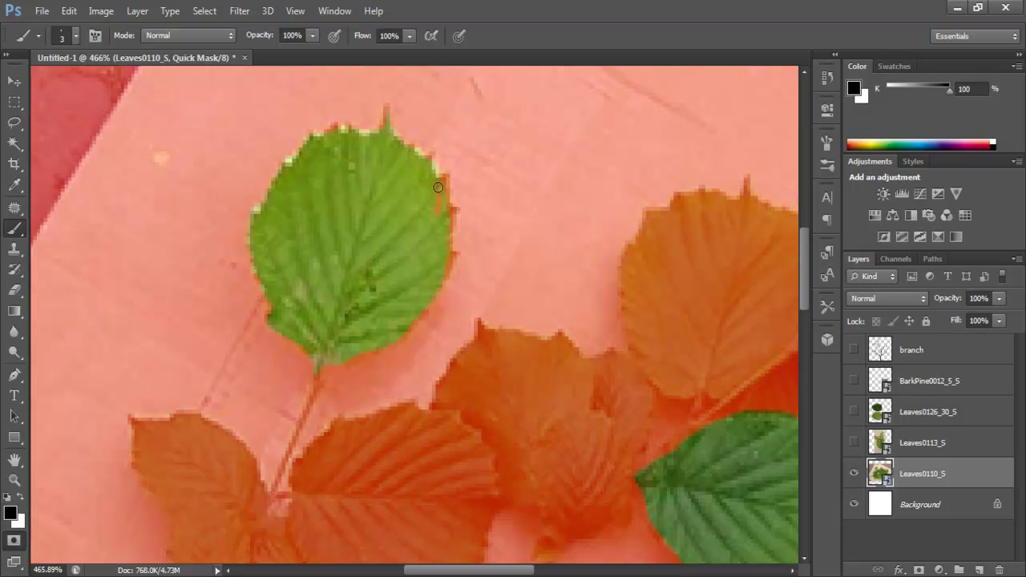
# Step: Try painting mask strokes across the inside of the upper-left leaf, preview them as a selection, and undo the strokes
pyautogui.moveTo(391, 254); pyautogui.dragTo(476, 226)
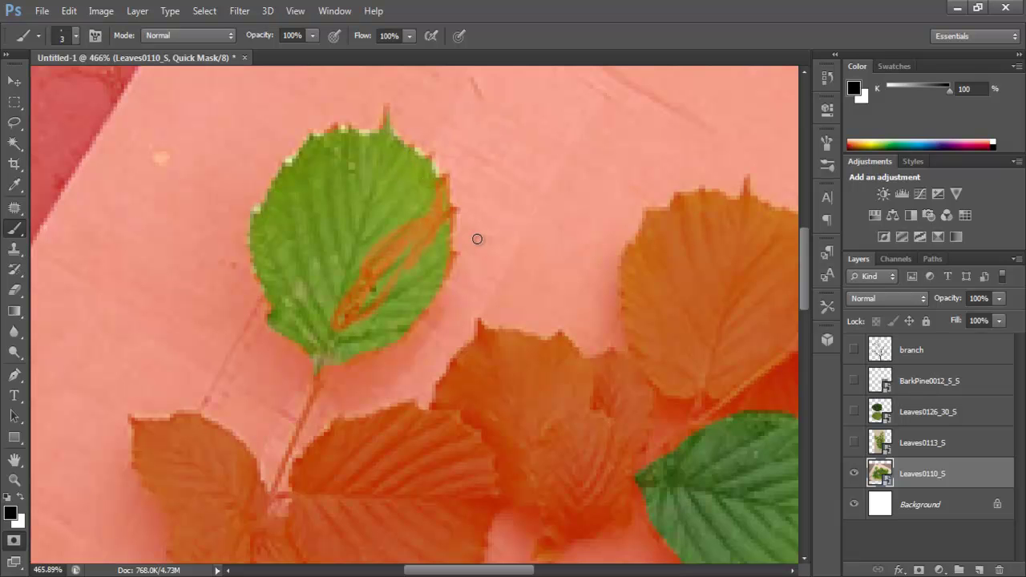
pyautogui.press('q')
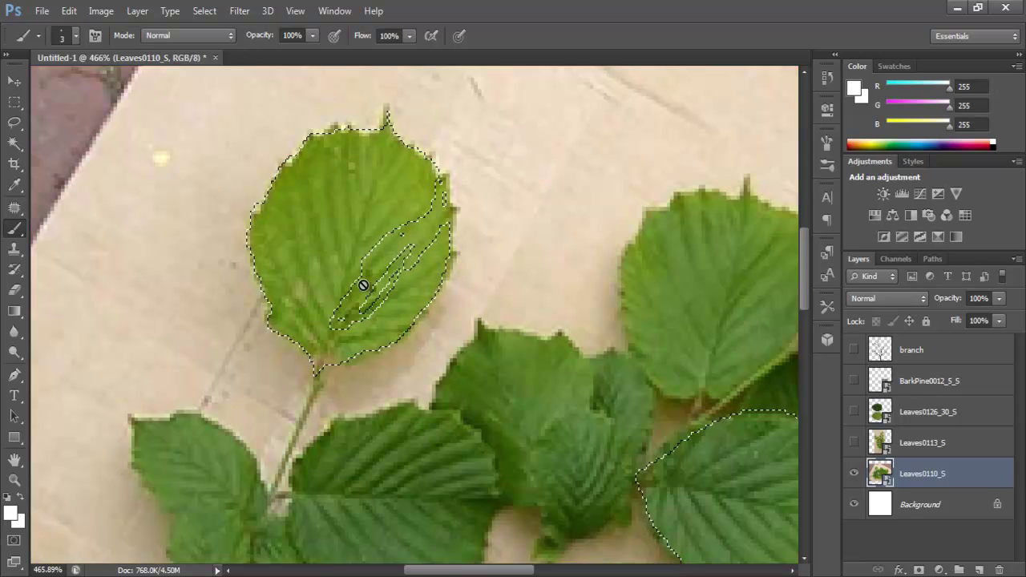
pyautogui.press('q')
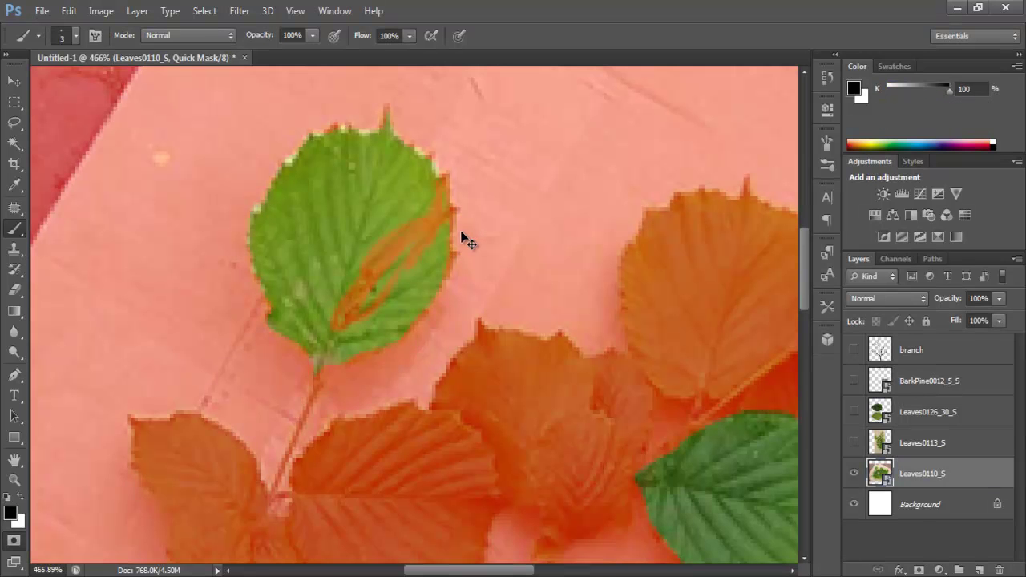
pyautogui.hotkey('ctrl', 'alt', 'z')
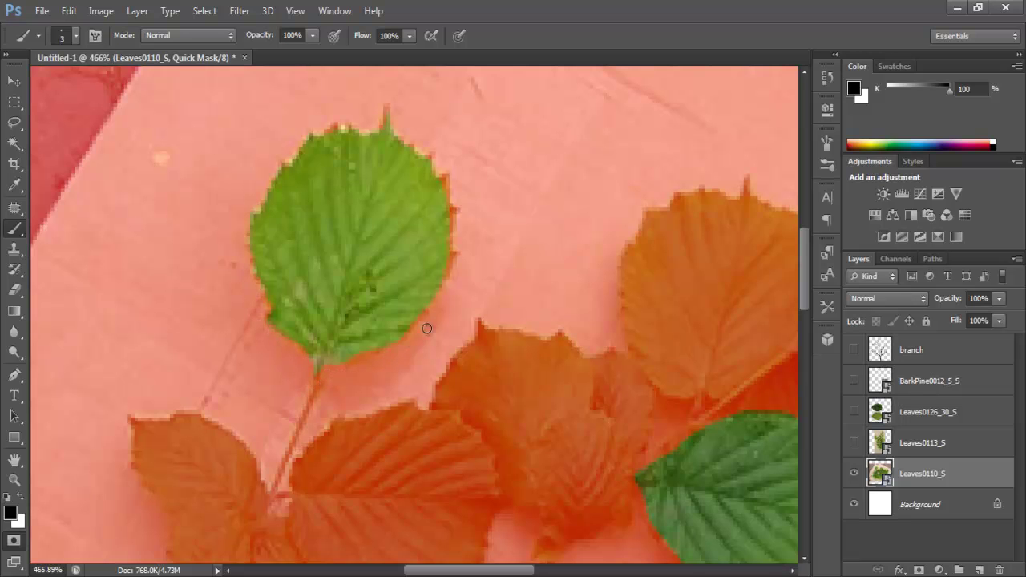
# Step: Refine the Quick Mask around the dark green middle leaf, painting its pointed stem tip into the selection with white
pyautogui.press('space')
pyautogui.moveTo(791, 440); pyautogui.dragTo(446, 207)
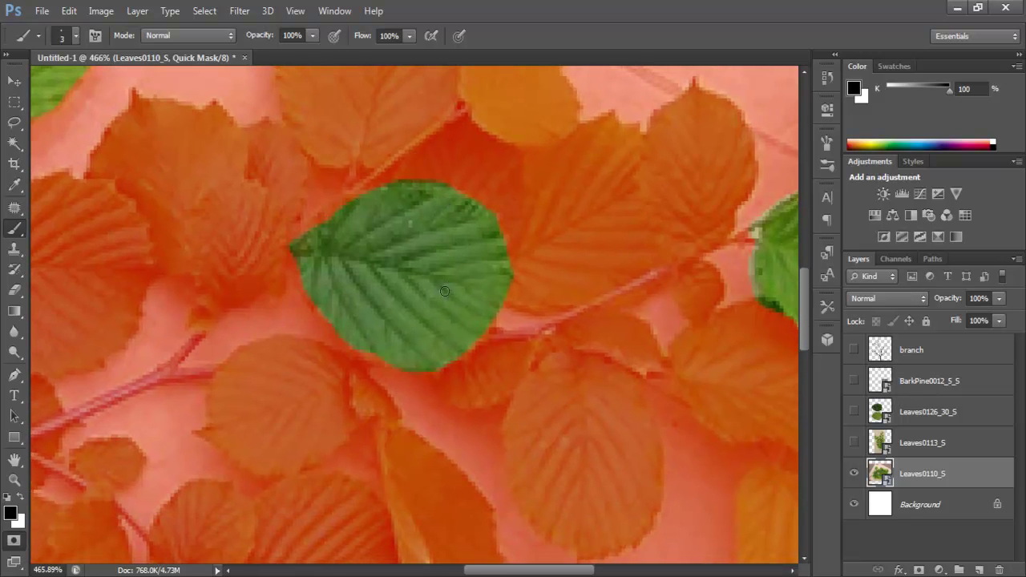
pyautogui.press('x')
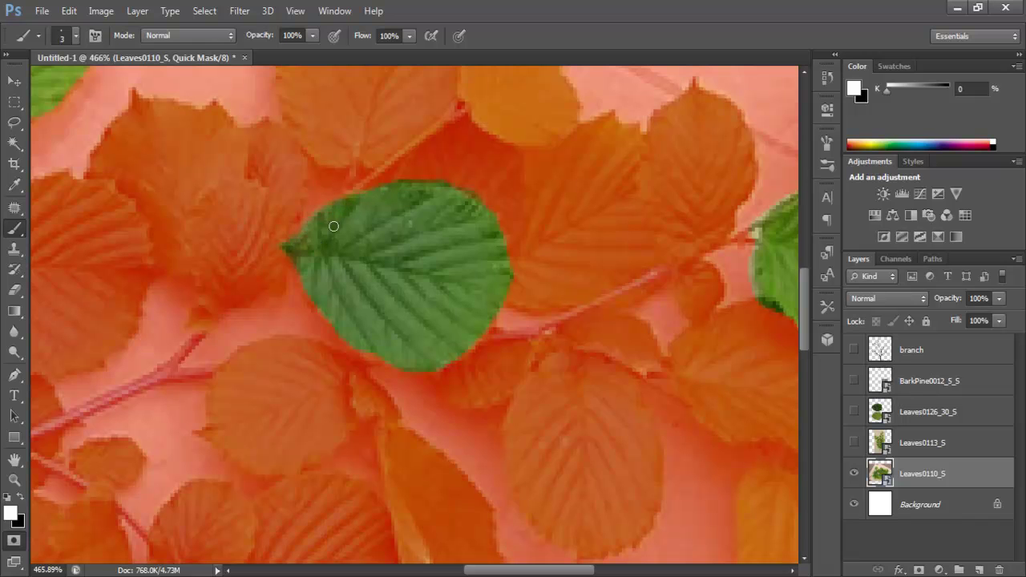
pyautogui.press('x')
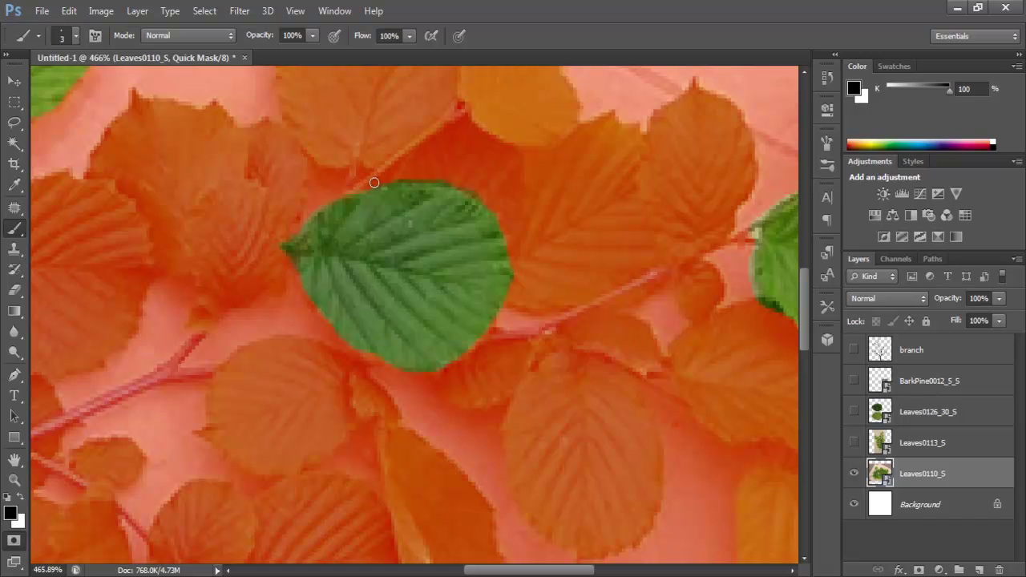
# Step: Refine the Quick Mask around the rounded leaf near the twig's right end, masking out the pale background fringe along its edges
pyautogui.moveTo(476, 244); pyautogui.dragTo(374, 241)
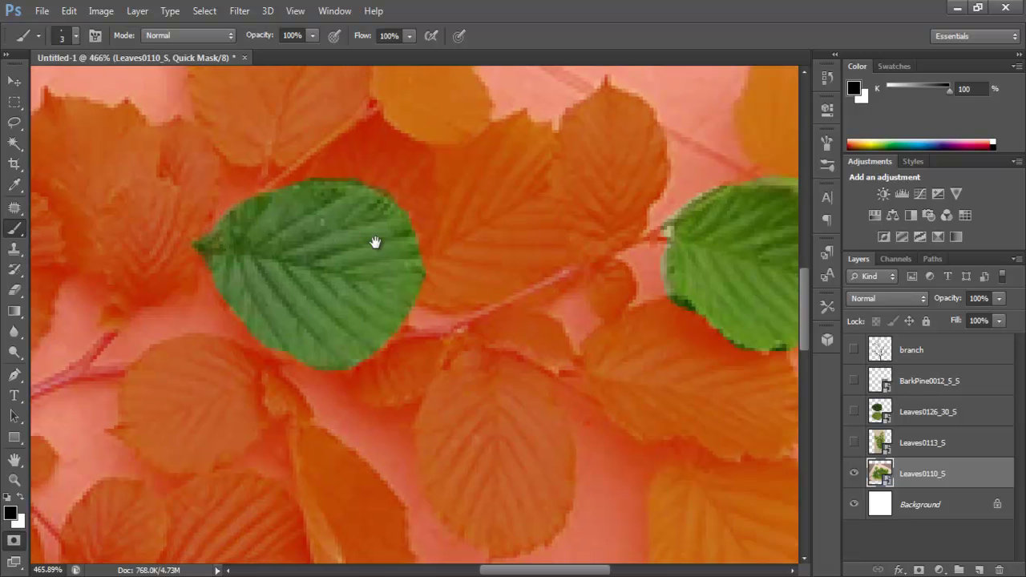
pyautogui.moveTo(593, 233)
pyautogui.mouseDown()
pyautogui.moveTo(470, 222)
pyautogui.moveTo(348, 229)
pyautogui.mouseUp()
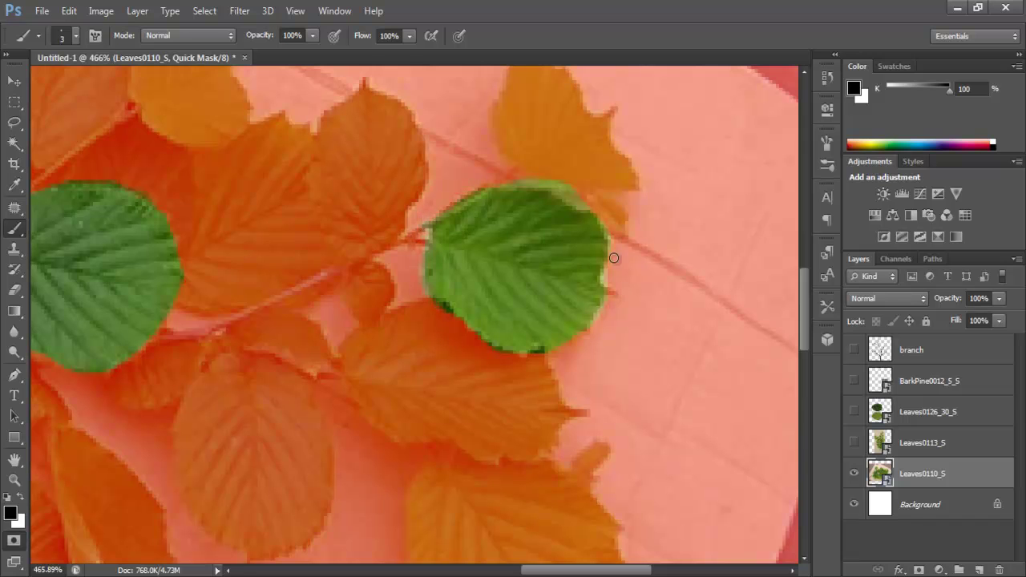
pyautogui.press('x')
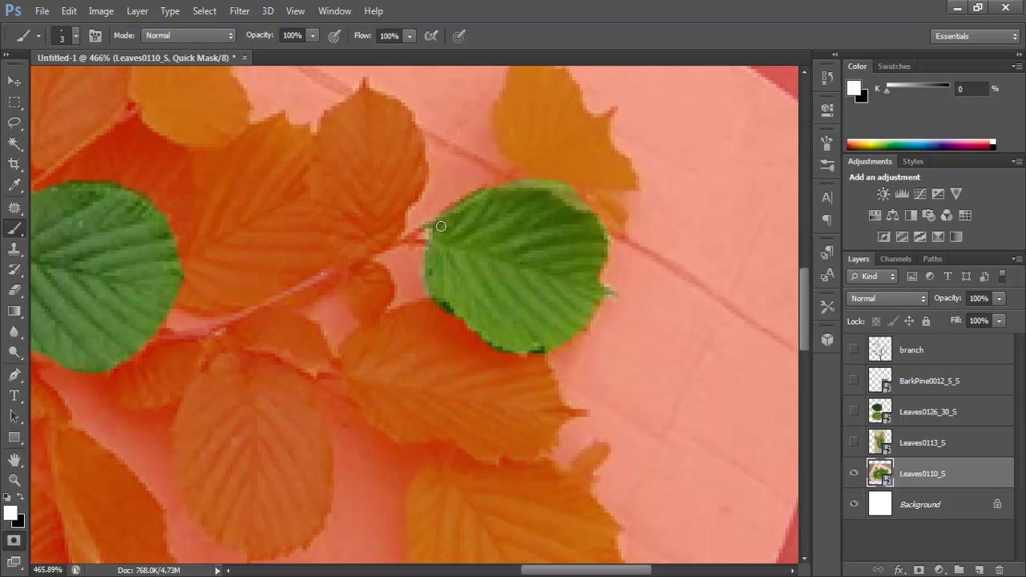
pyautogui.press('x')
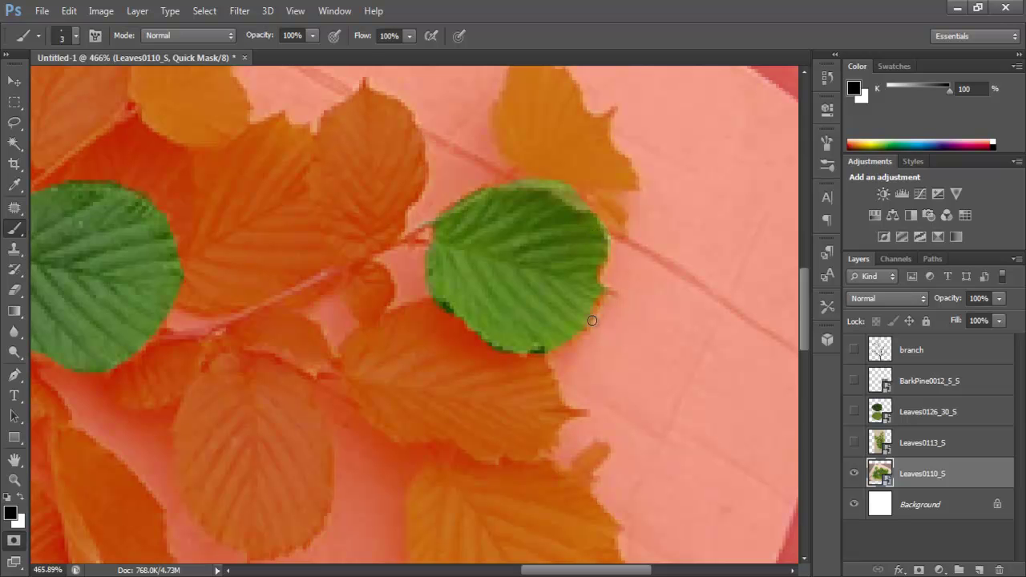
# Step: Mask out the pale background strip along the upper-right edge of the small light green leaf at the lower middle
pyautogui.moveTo(476, 345); pyautogui.dragTo(524, 235)
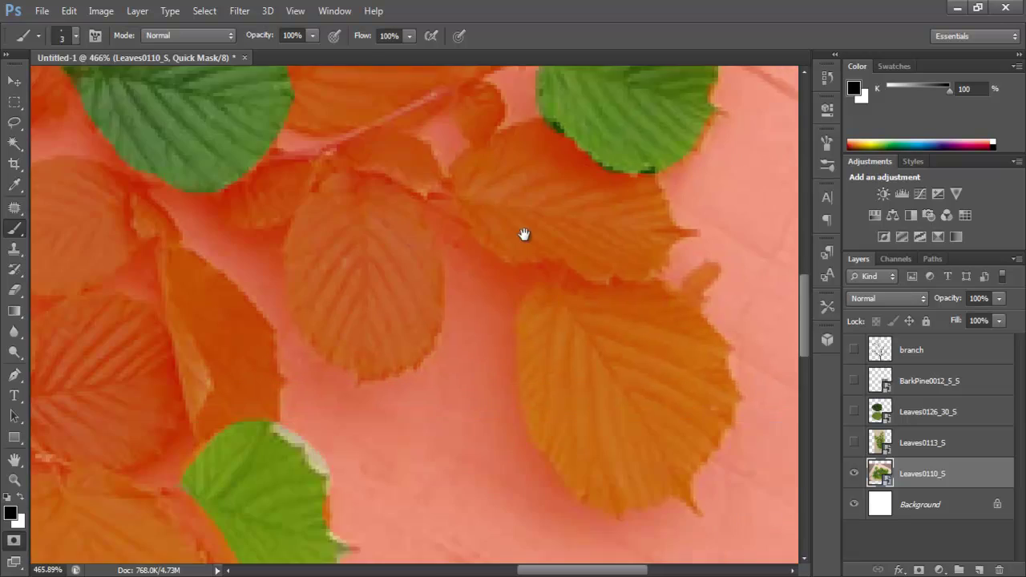
pyautogui.moveTo(466, 283); pyautogui.dragTo(468, 306)
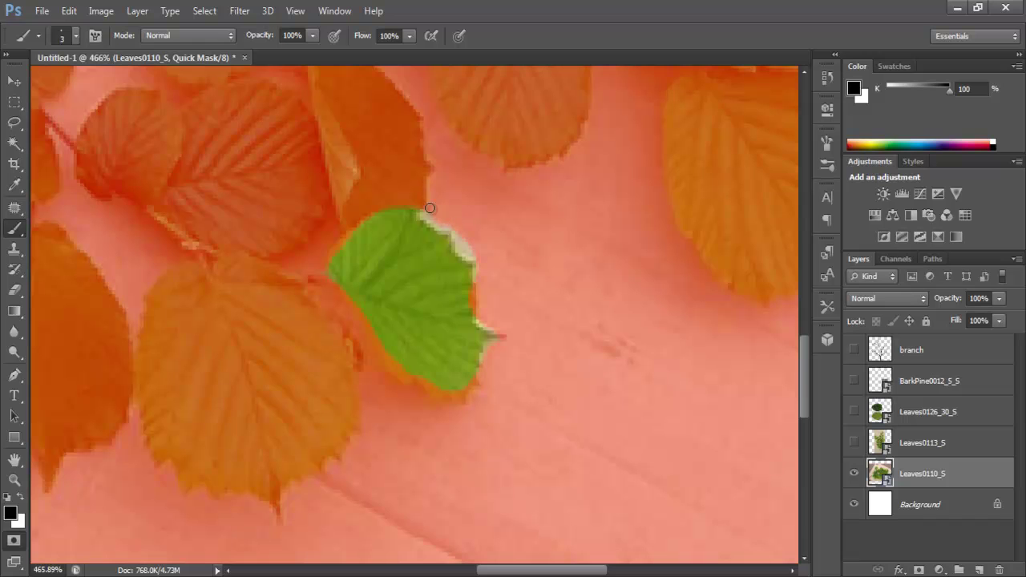
pyautogui.moveTo(453, 225)
pyautogui.mouseDown()
pyautogui.moveTo(468, 258)
pyautogui.moveTo(474, 251)
pyautogui.mouseUp()
pyautogui.click(460, 243)
# Step: Paint the small light green leaf's stem and lower edge back in with white, and mask the remaining fringe with black
pyautogui.press('x')
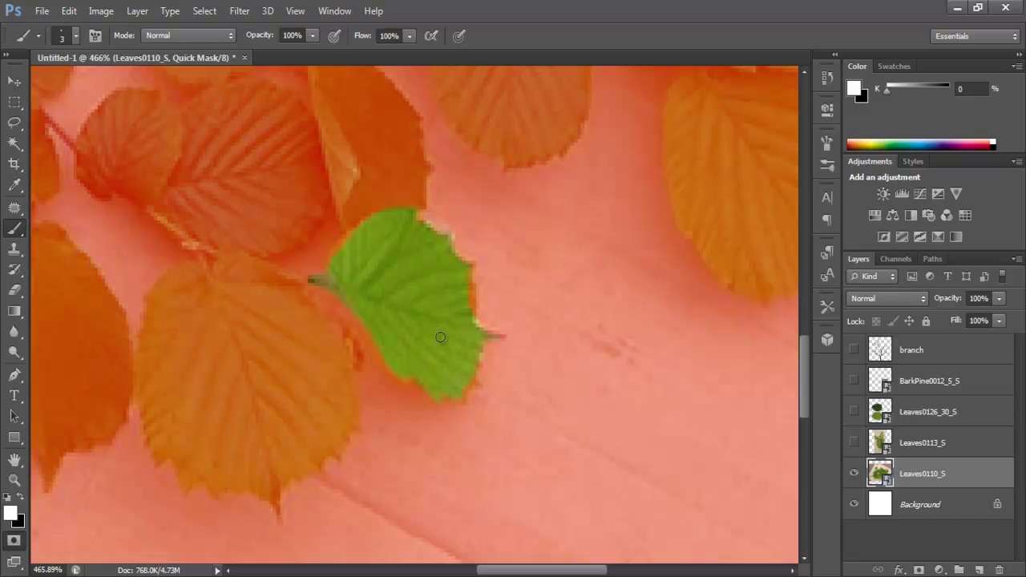
pyautogui.keyDown('shift'); pyautogui.click(540, 410); pyautogui.keyUp('shift')
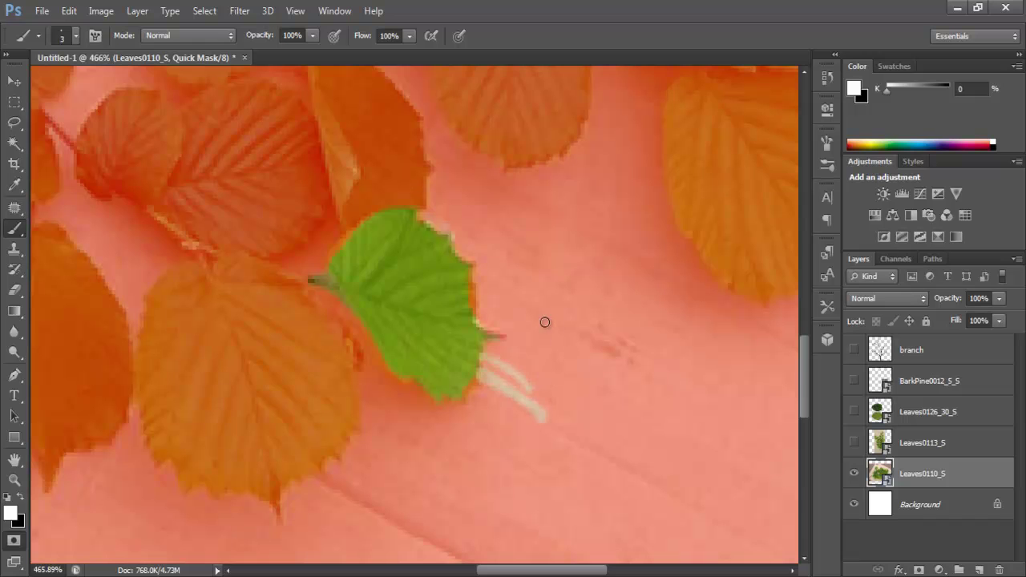
pyautogui.hotkey('ctrl', 'z')
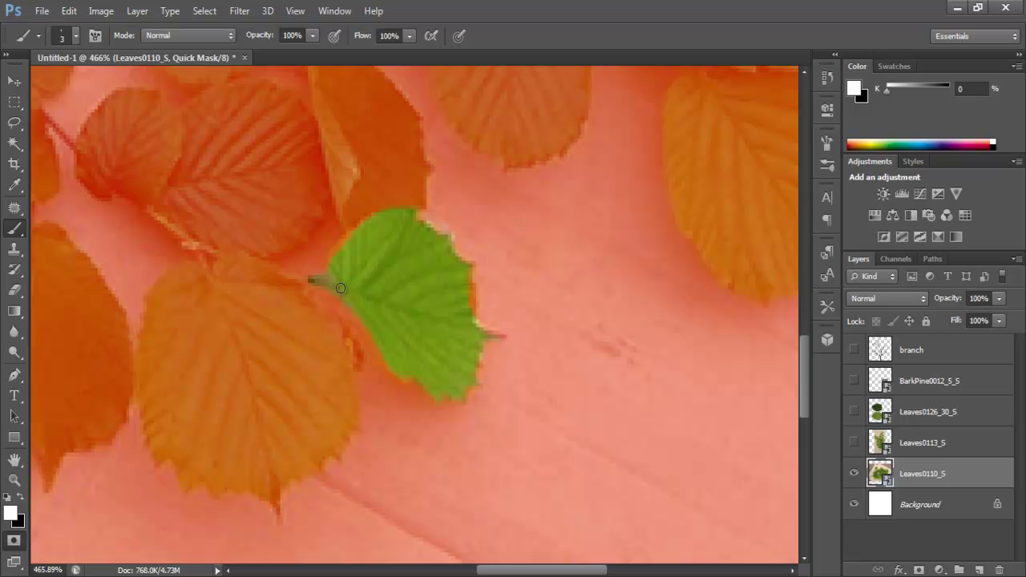
pyautogui.scroll(-3, 471, 254)
pyautogui.scroll(2, 453, 236)
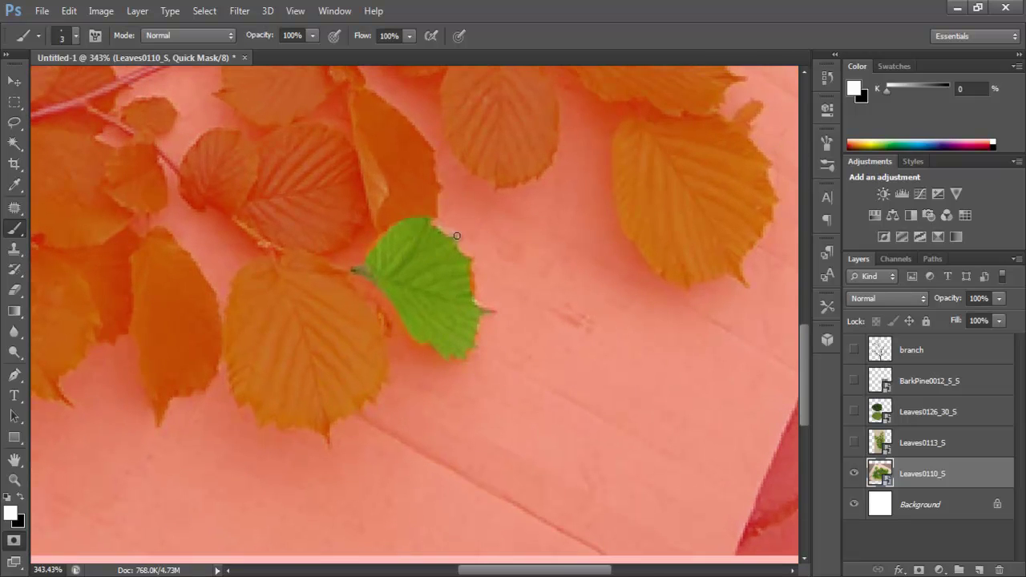
pyautogui.press('x')
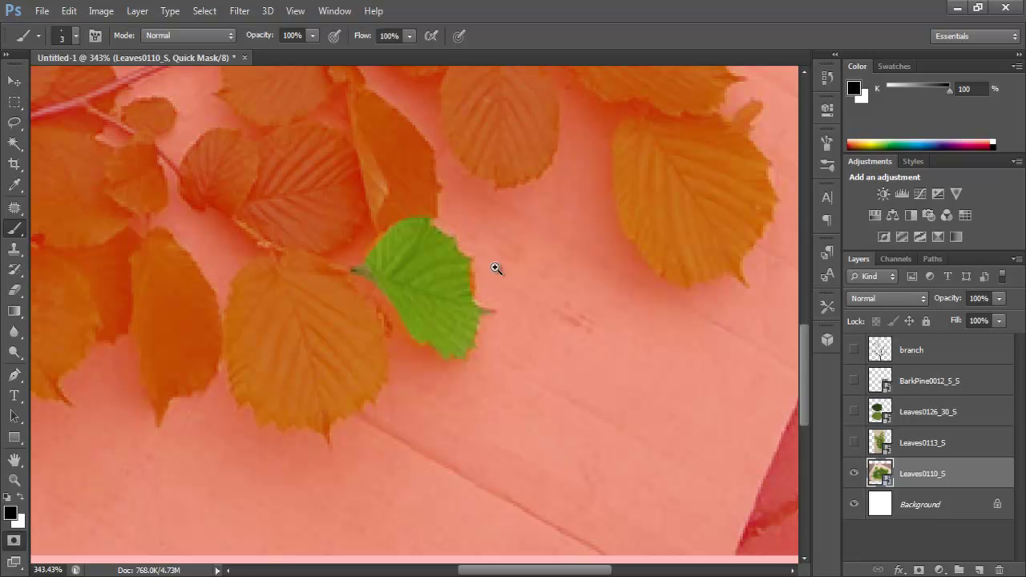
# Step: Leave Quick Mask mode to turn the refined mask into a selection of the four leaves
pyautogui.scroll(-2, 496, 268)
pyautogui.scroll(-2, 450, 250)
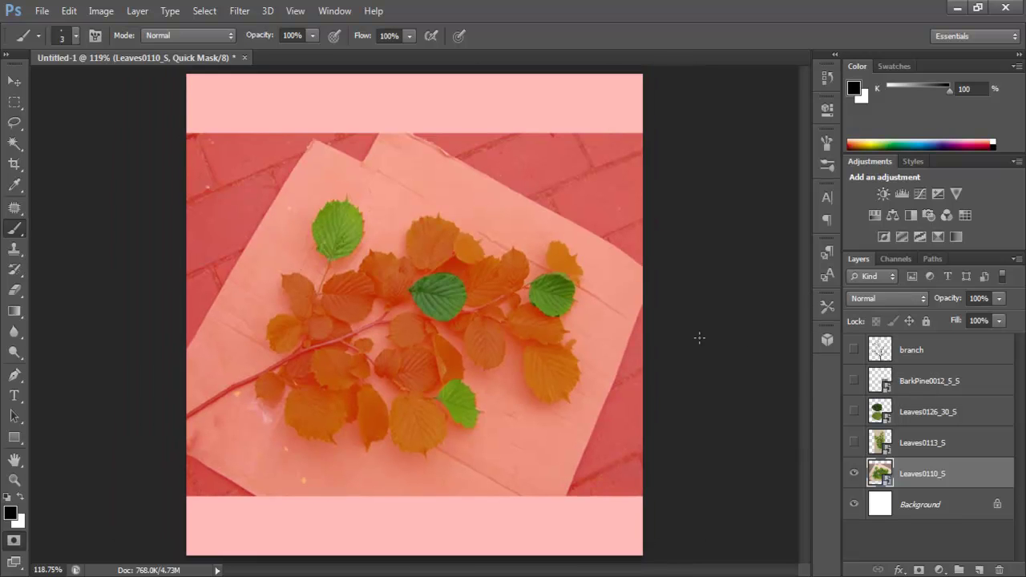
pyautogui.press('q')
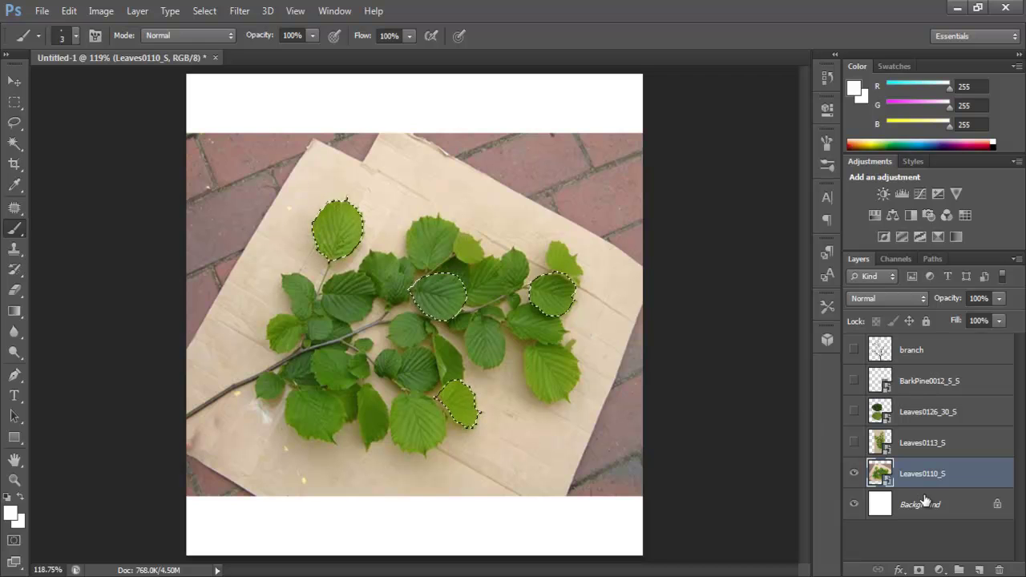
# Step: Try isolating the four selected leaves with a layer mask on Leaves0110_S, and undo the mask
pyautogui.moveTo(905, 446); pyautogui.dragTo(901, 474)
pyautogui.click(902, 474)
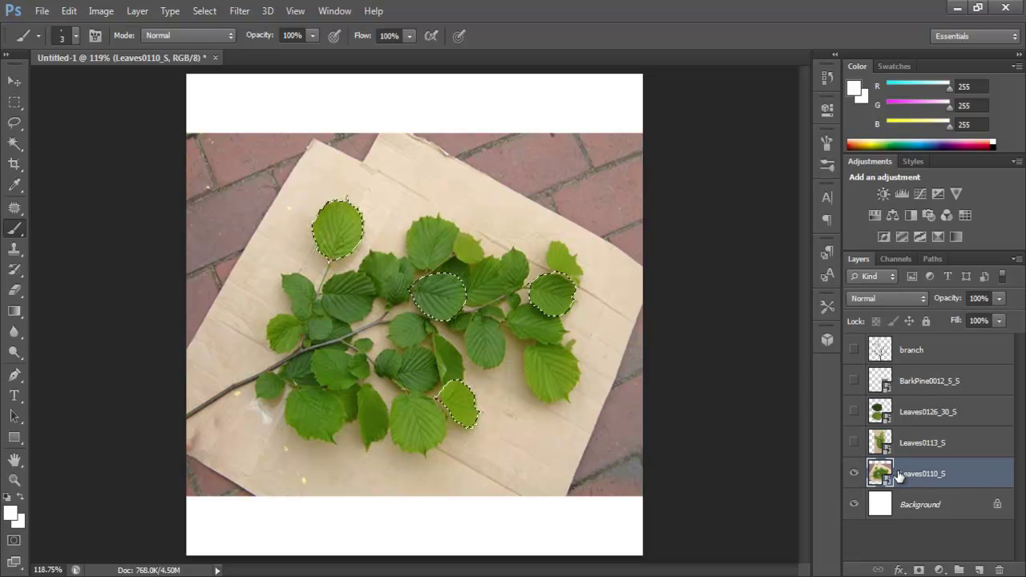
pyautogui.click(917, 569)
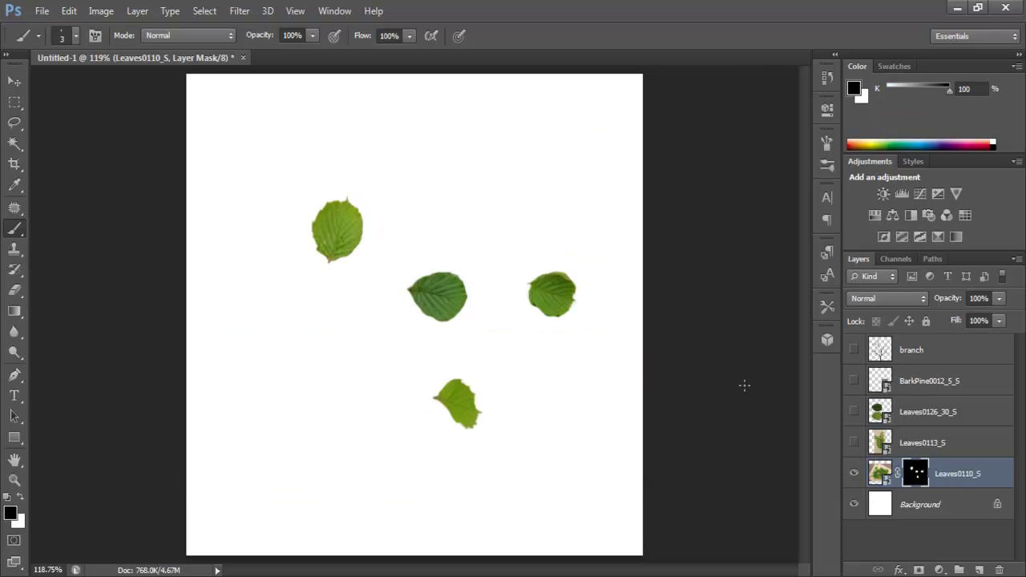
pyautogui.moveTo(620, 290)
pyautogui.mouseDown()
pyautogui.moveTo(680, 327)
pyautogui.moveTo(628, 305)
pyautogui.mouseUp()
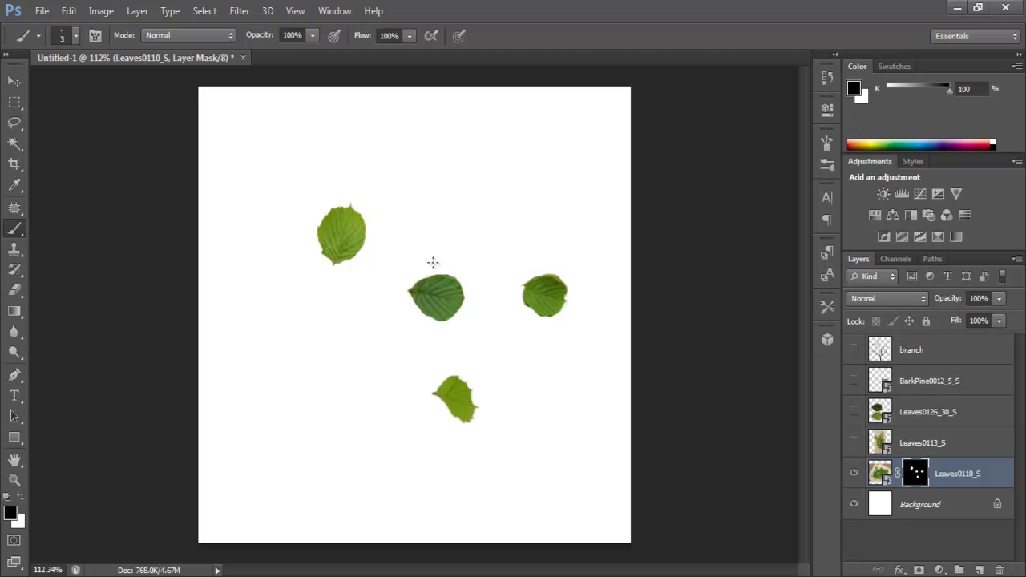
pyautogui.scroll(2, 473, 292)
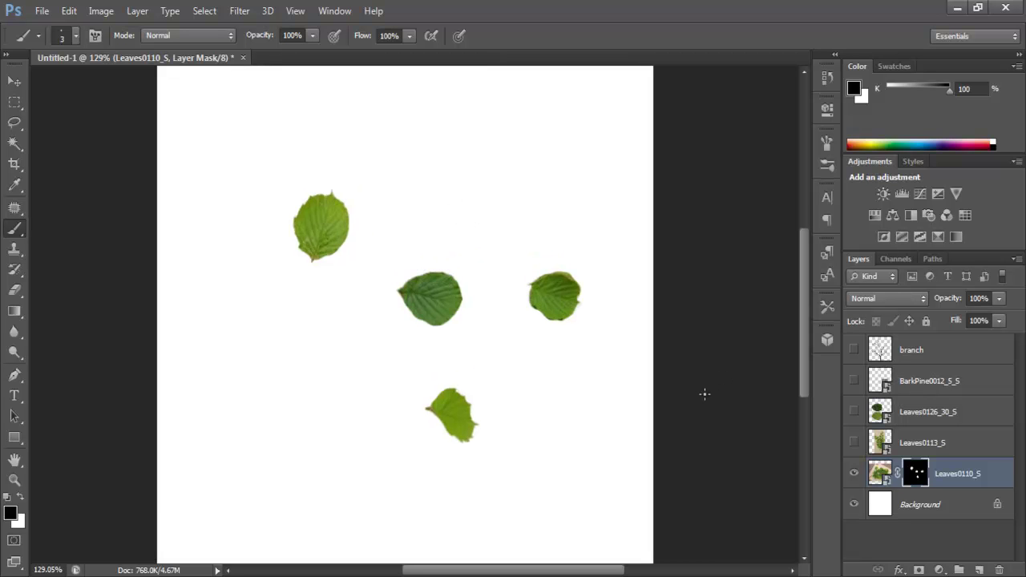
pyautogui.hotkey('ctrl', 'z')
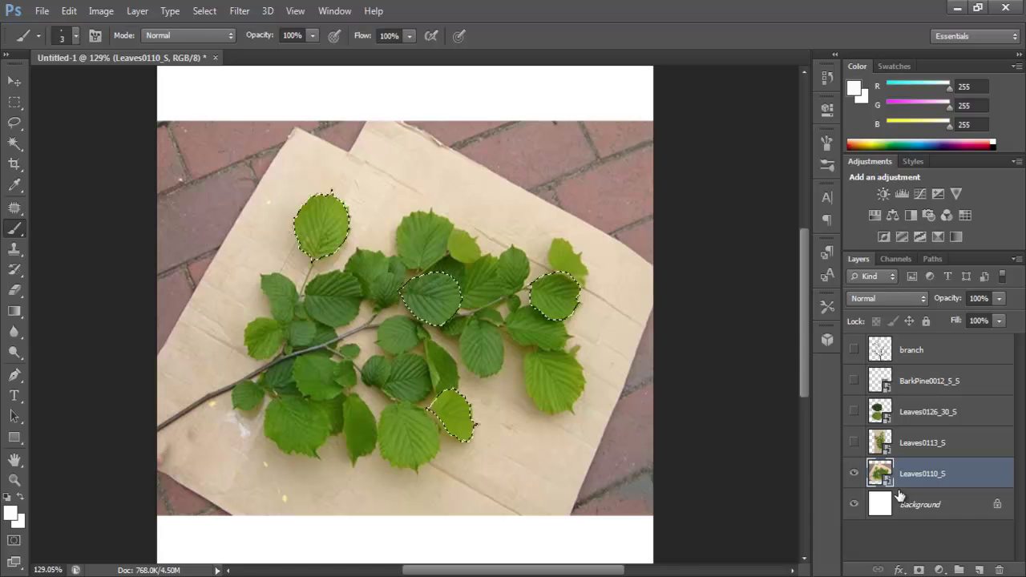
# Step: Copy the four selected leaves from Leaves0110_S to a new layer and show only that layer
pyautogui.hotkey('ctrl', 'j')
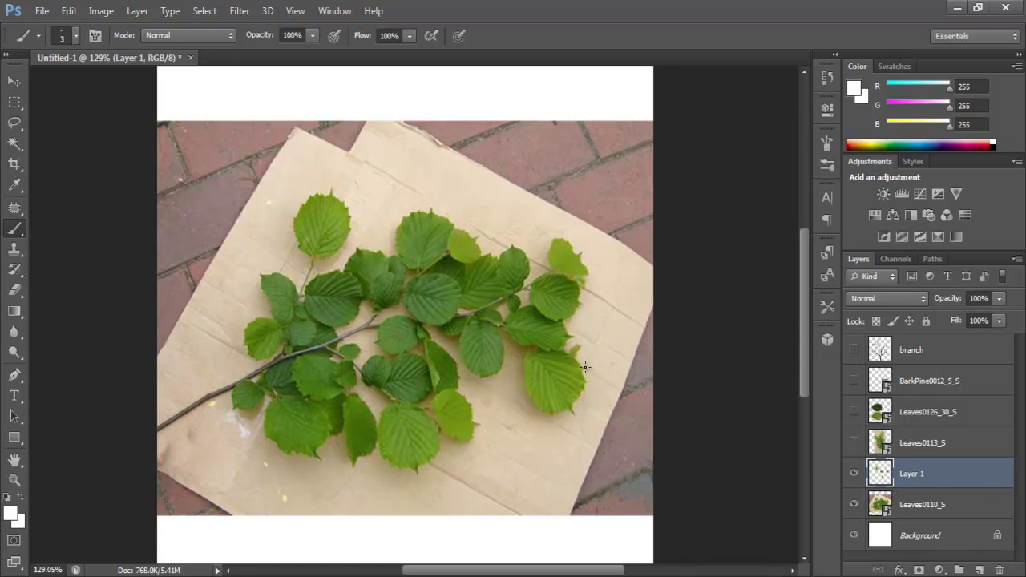
pyautogui.keyDown('alt'); pyautogui.click(855, 474); pyautogui.keyUp('alt')
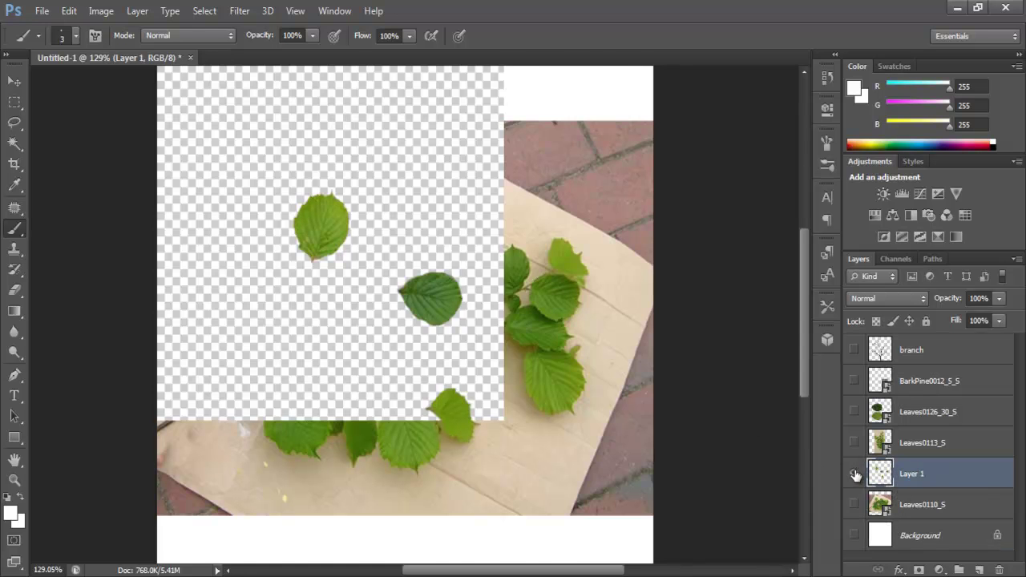
pyautogui.keyDown('alt'); pyautogui.click(855, 473); pyautogui.keyUp('alt')
pyautogui.keyDown('alt'); pyautogui.click(855, 473); pyautogui.keyUp('alt')
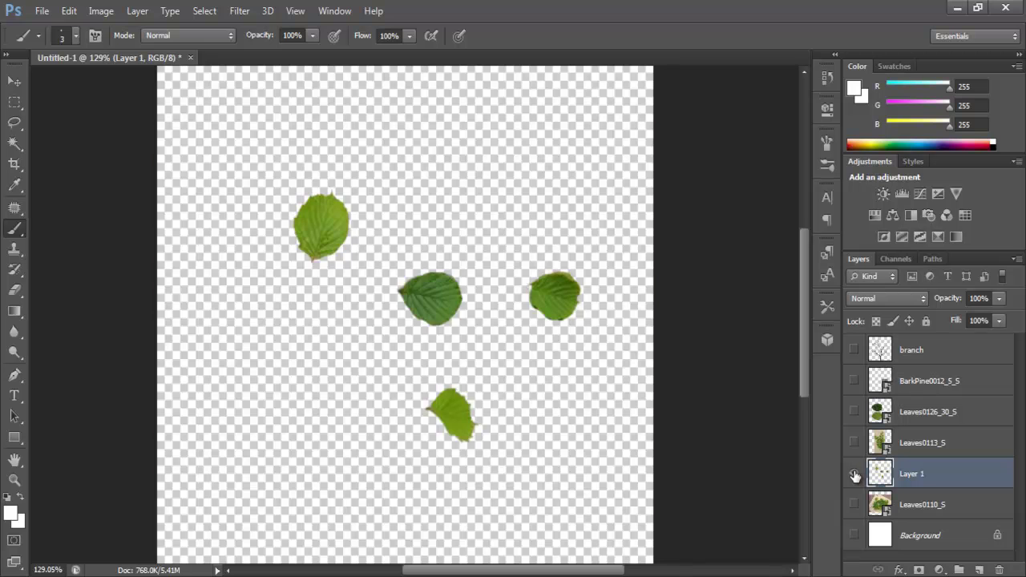
# Step: Compare the cut-out leaves with the original photo by repeatedly isolating the new layer and restoring the other layers
pyautogui.keyDown('alt'); pyautogui.click(855, 476); pyautogui.keyUp('alt')
pyautogui.keyDown('alt'); pyautogui.click(855, 474); pyautogui.keyUp('alt')
pyautogui.keyDown('alt'); pyautogui.click(855, 474); pyautogui.keyUp('alt')
pyautogui.keyDown('alt'); pyautogui.click(856, 473); pyautogui.keyUp('alt')
pyautogui.keyDown('alt'); pyautogui.click(856, 473); pyautogui.keyUp('alt')
pyautogui.keyDown('alt'); pyautogui.click(856, 472); pyautogui.keyUp('alt')
pyautogui.keyDown('alt'); pyautogui.click(855, 471); pyautogui.keyUp('alt')
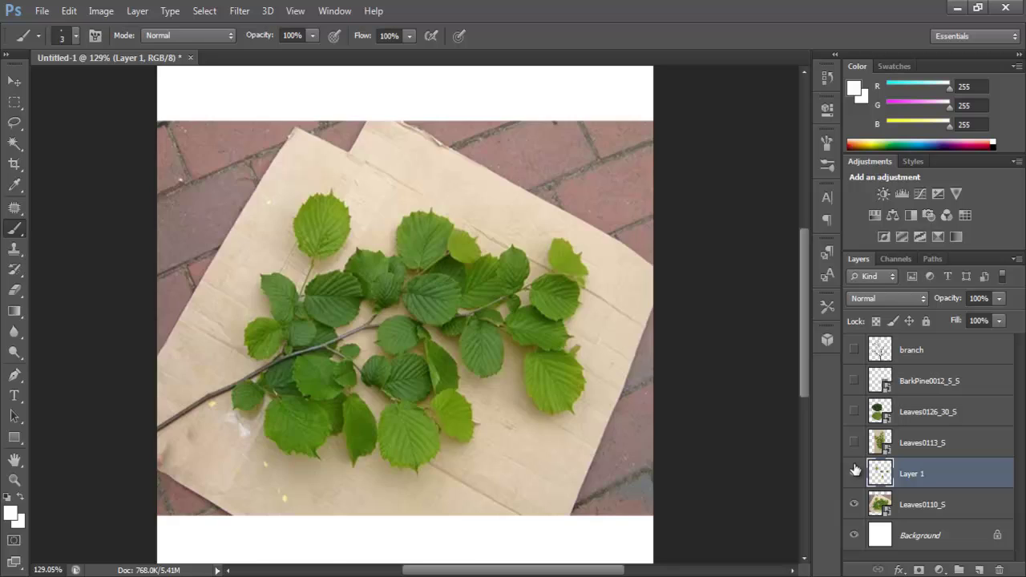
pyautogui.keyDown('alt'); pyautogui.click(852, 472); pyautogui.keyUp('alt')
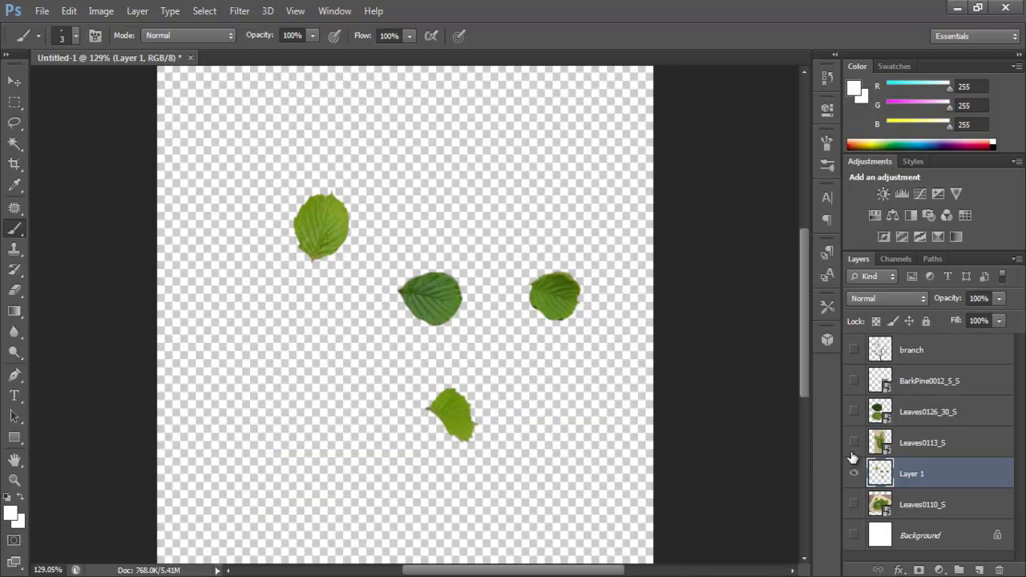
# Step: Select the dark green middle leaf on Layer 1 with the Lasso tool and copy it to a new layer
pyautogui.click(15, 123)
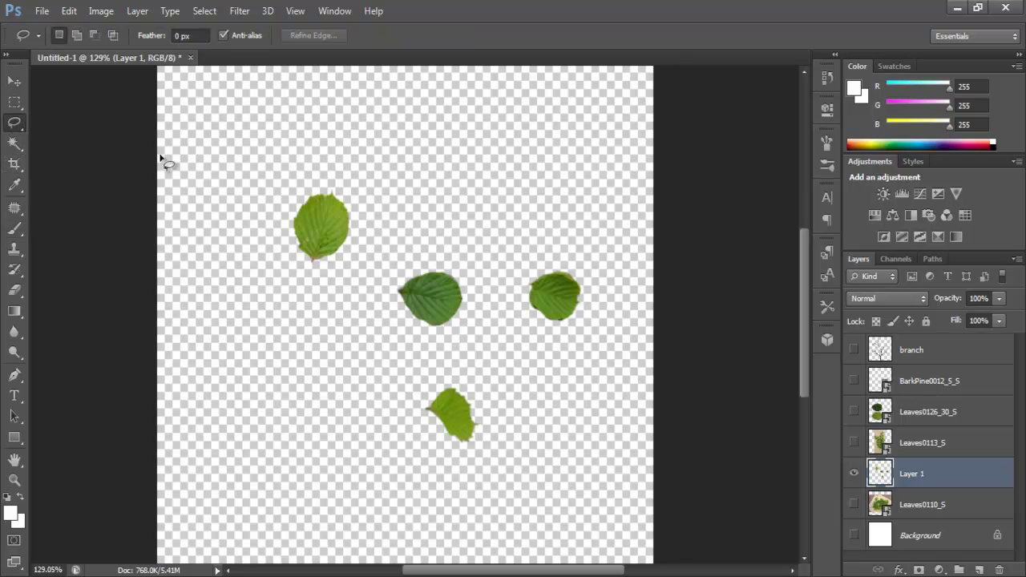
pyautogui.moveTo(437, 248)
pyautogui.mouseDown()
pyautogui.moveTo(396, 344)
pyautogui.moveTo(471, 332)
pyautogui.moveTo(437, 249)
pyautogui.mouseUp()
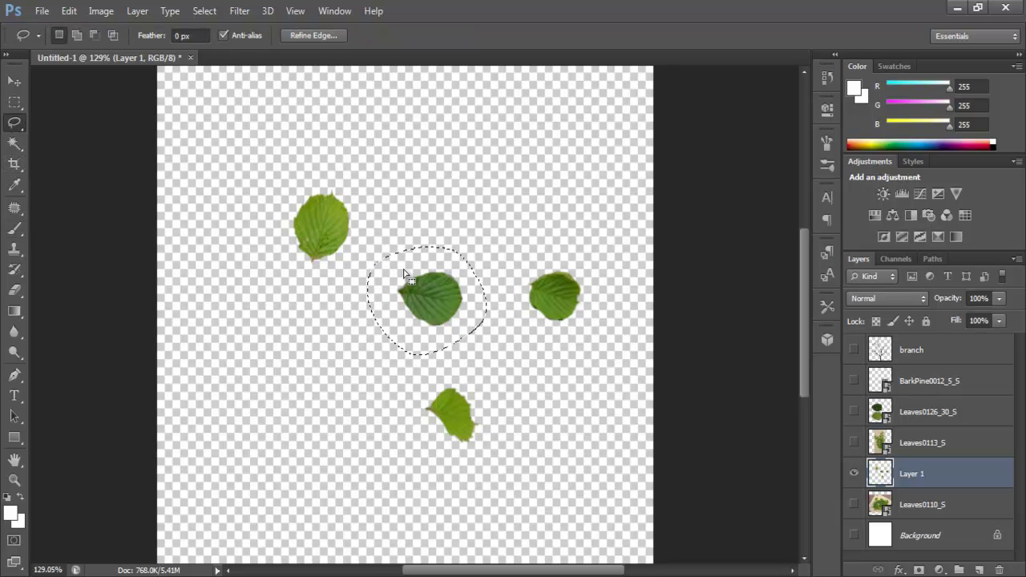
pyautogui.hotkey('ctrl', 'j')
# Step: Lasso the small dark green leaf beside the middle one and copy it from Layer 1 to its own new layer
pyautogui.moveTo(562, 244)
pyautogui.mouseDown()
pyautogui.moveTo(509, 277)
pyautogui.moveTo(514, 348)
pyautogui.moveTo(589, 269)
pyautogui.mouseUp()
pyautogui.hotkey('ctrl', 'g')
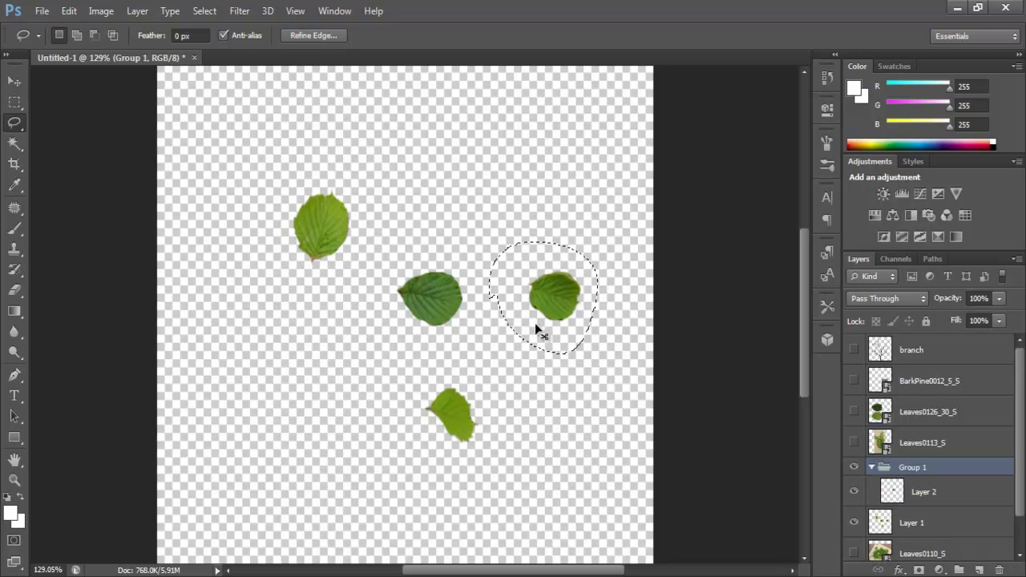
pyautogui.hotkey('ctrl', 'z')
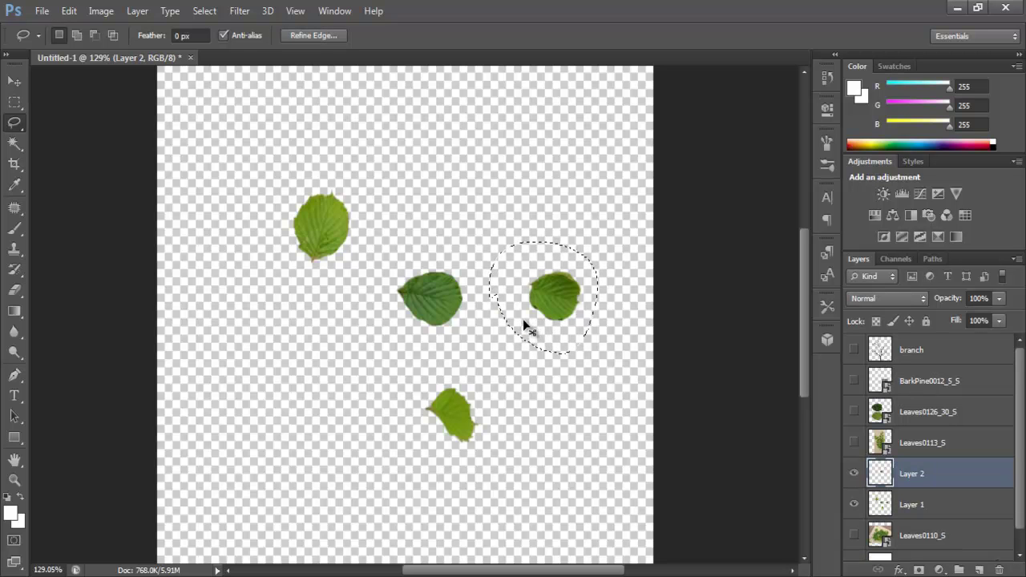
pyautogui.hotkey('ctrl', 'j')
pyautogui.click(525, 232)
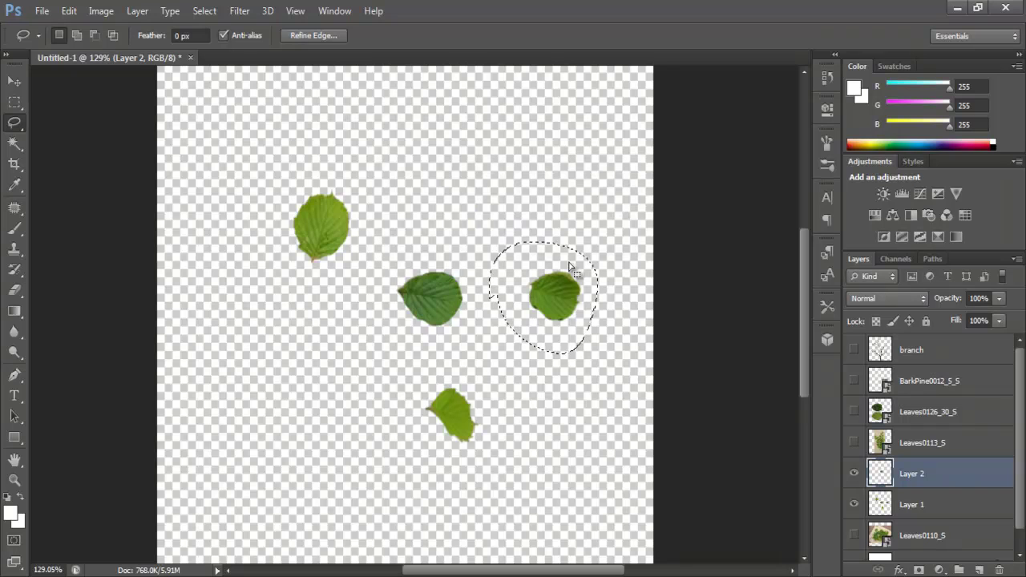
pyautogui.hotkey('ctrl', 'j')
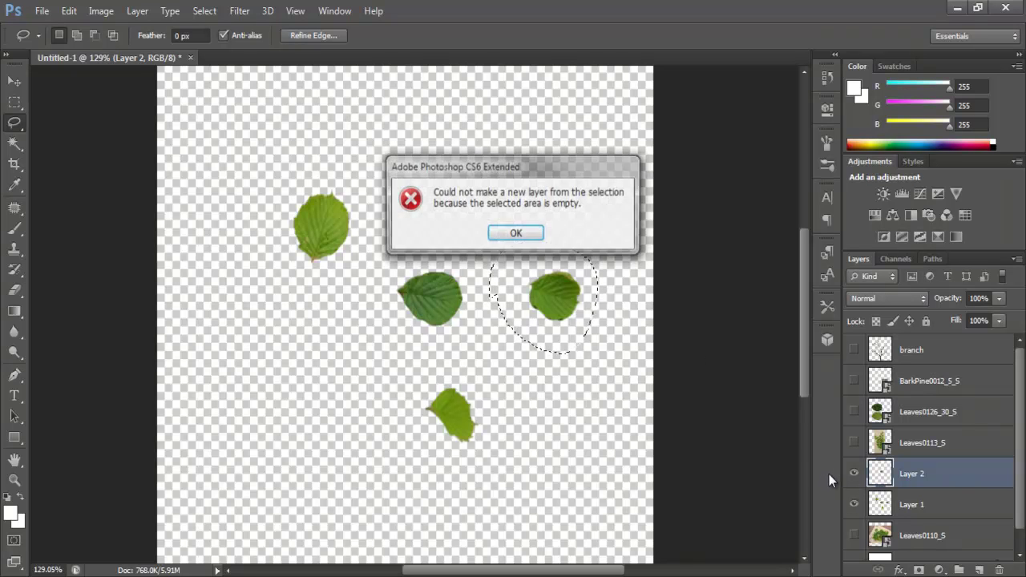
pyautogui.press('Return')
pyautogui.click(912, 504)
pyautogui.hotkey('ctrl', 'j')
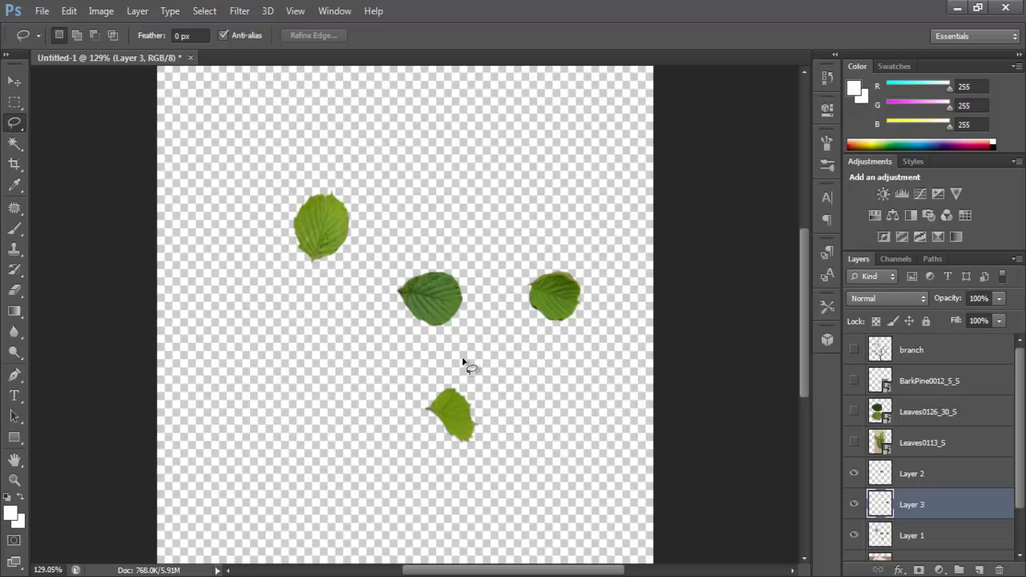
# Step: Lasso the lowest, narrow light green leaf and copy it from Layer 1 to its own new layer
pyautogui.moveTo(465, 361)
pyautogui.mouseDown()
pyautogui.moveTo(431, 463)
pyautogui.moveTo(507, 443)
pyautogui.mouseUp()
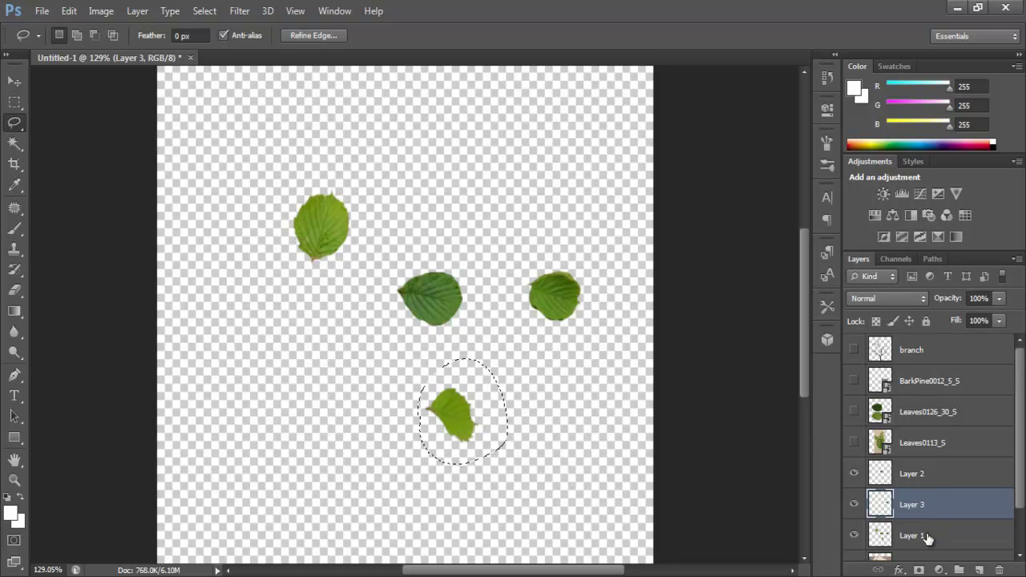
pyautogui.click(924, 538)
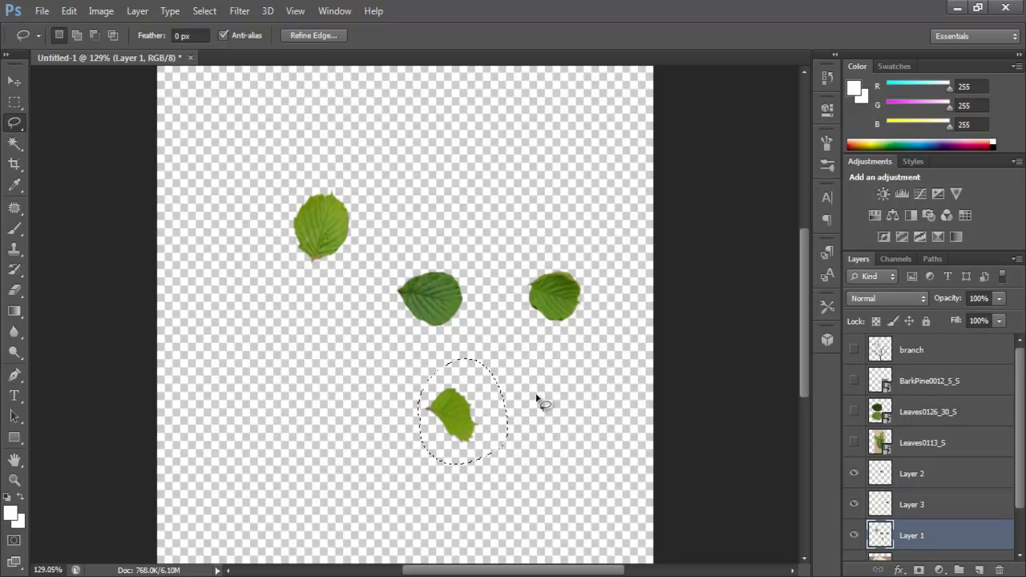
pyautogui.hotkey('ctrl', 'j')
# Step: Lasso the three copied leaves on Layer 1 and delete them, keeping only the large light green leaf there
pyautogui.moveTo(1021, 410); pyautogui.dragTo(1017, 446)
pyautogui.click(922, 511)
pyautogui.moveTo(444, 215)
pyautogui.mouseDown()
pyautogui.moveTo(416, 229)
pyautogui.moveTo(424, 453)
pyautogui.moveTo(657, 317)
pyautogui.moveTo(451, 215)
pyautogui.moveTo(455, 240)
pyautogui.mouseUp()
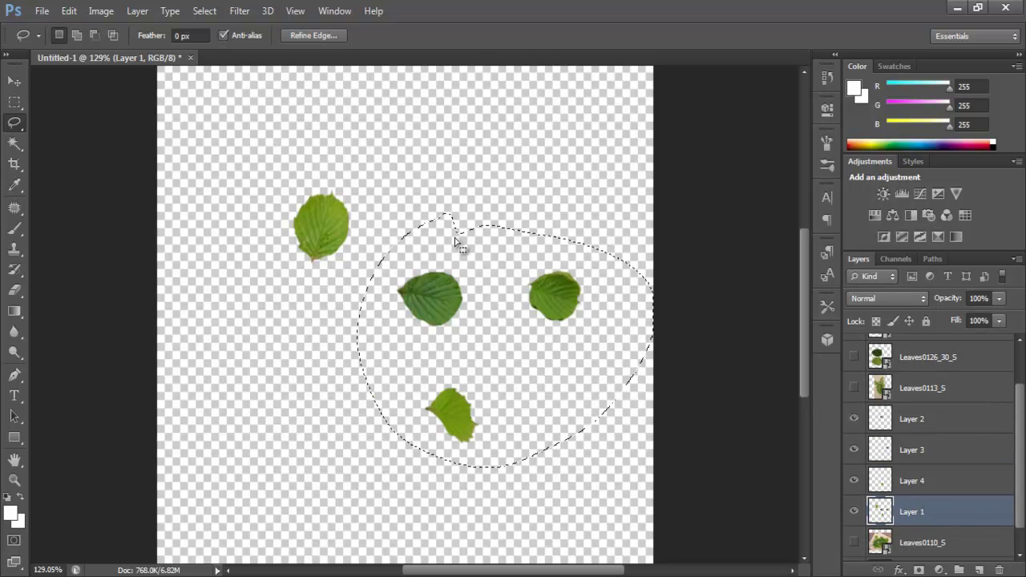
pyautogui.click(493, 270)
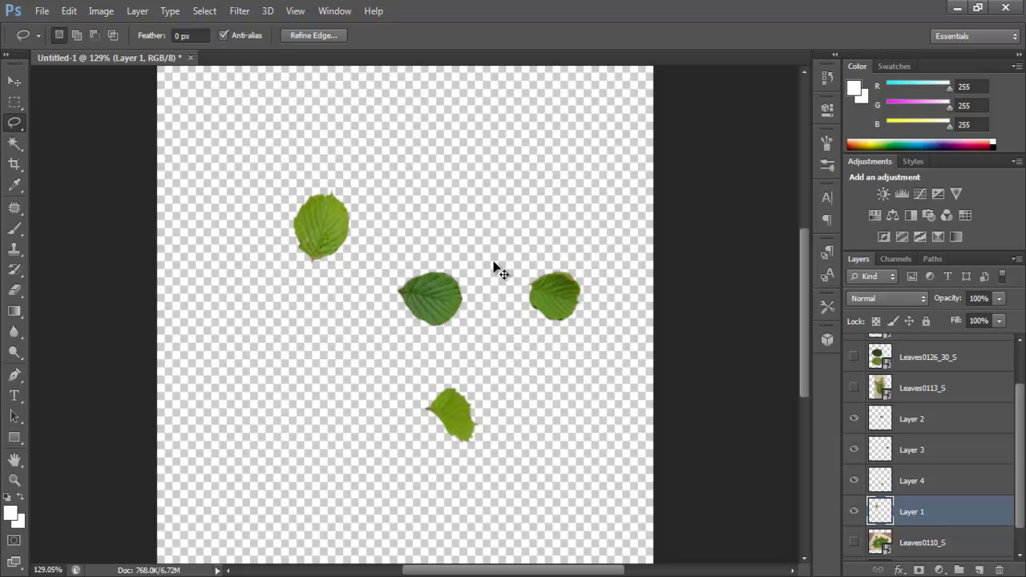
# Step: Check the separated leaves by toggling the visibility of Layer 2 and Layer 3 off and on
pyautogui.click(855, 452)
pyautogui.click(854, 450)
pyautogui.click(854, 419)
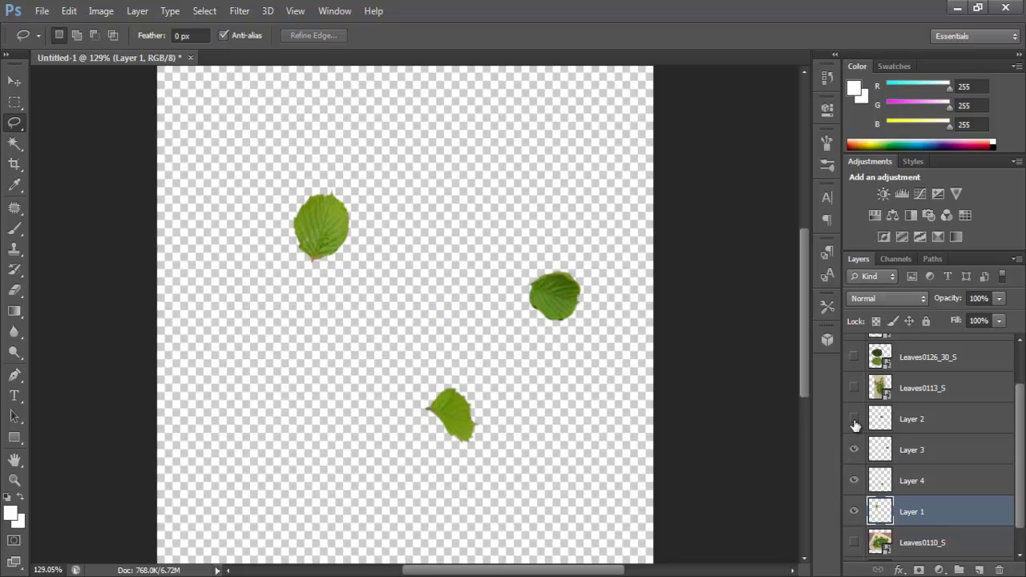
pyautogui.click(854, 419)
pyautogui.click(853, 450)
pyautogui.click(853, 450)
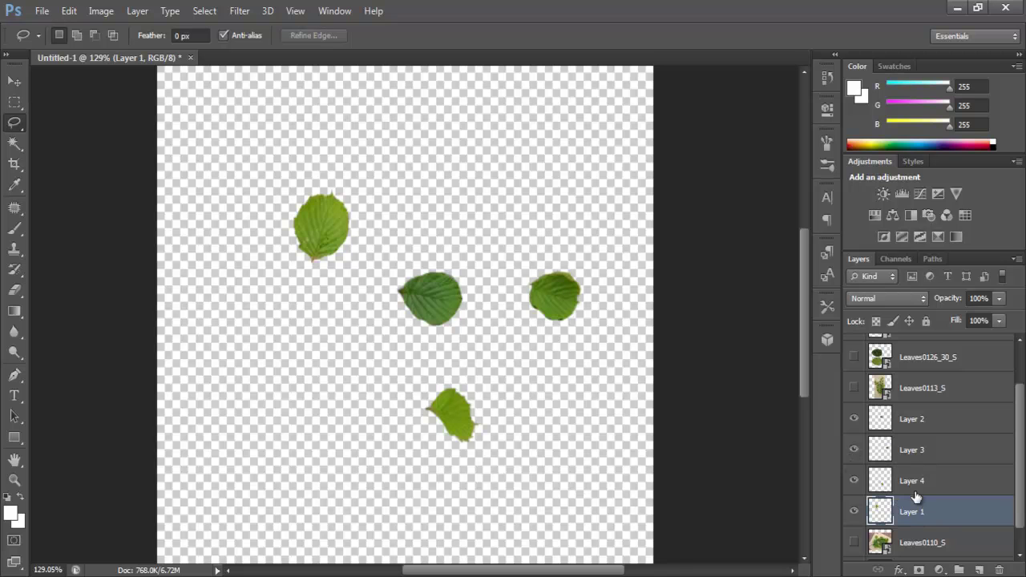
# Step: Convert each of the four leaf layers, Layer 1, Layer 4, Layer 3 and Layer 2, to a Smart Object
pyautogui.rightClick(924, 514)
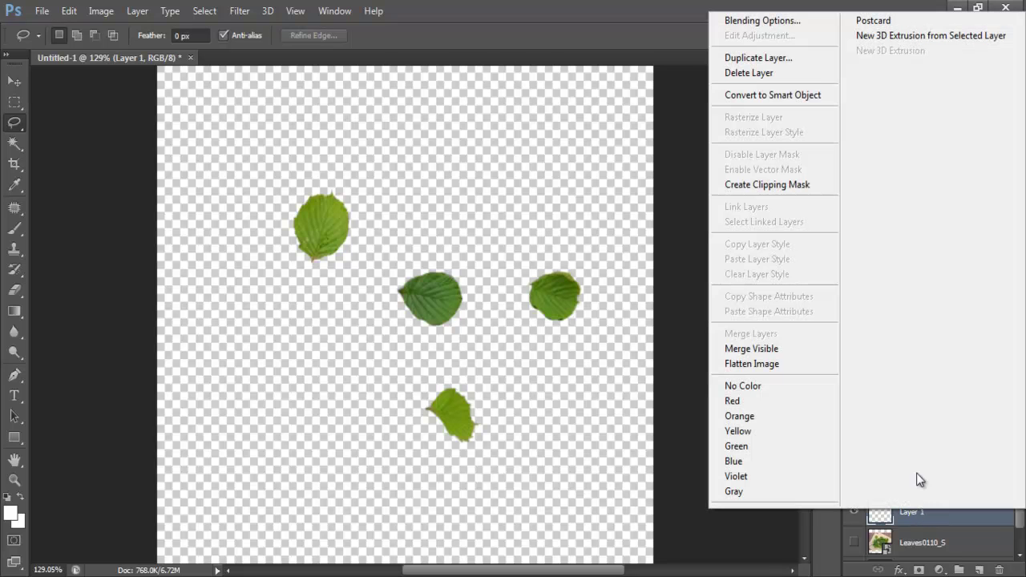
pyautogui.click(773, 96)
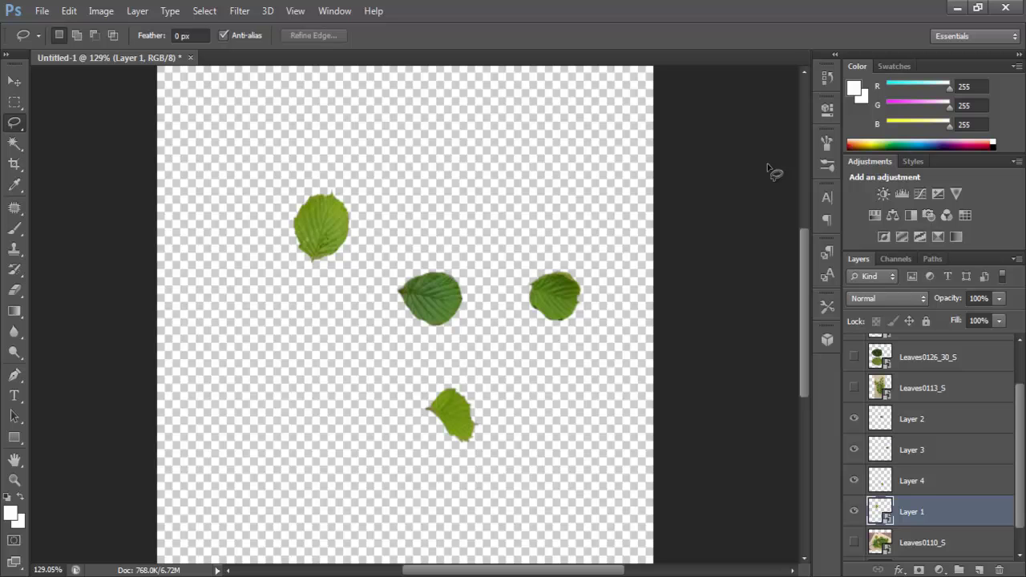
pyautogui.click(930, 489)
pyautogui.rightClick(923, 486)
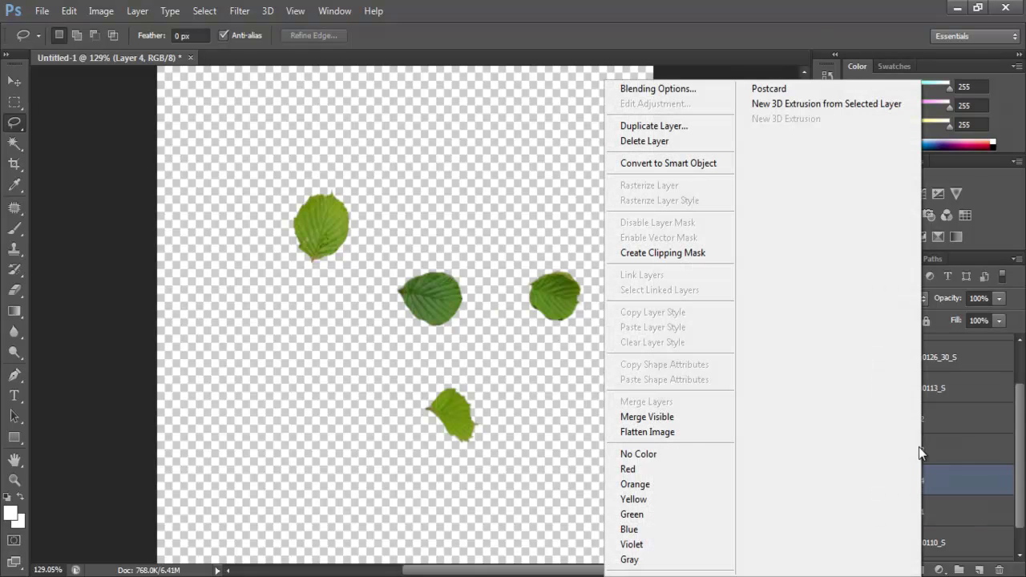
pyautogui.click(700, 164)
pyautogui.click(922, 454)
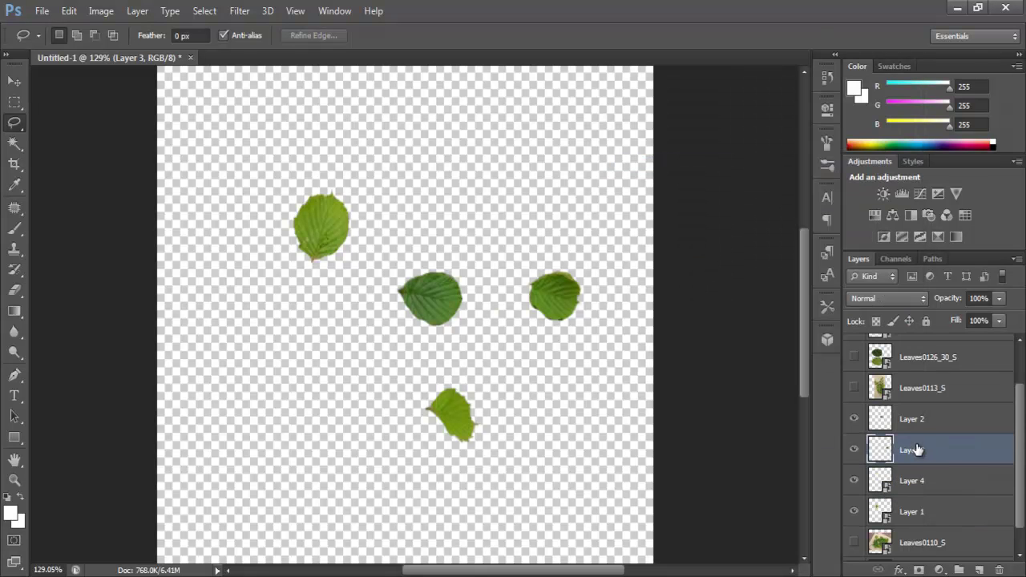
pyautogui.rightClick(914, 449)
pyautogui.click(706, 164)
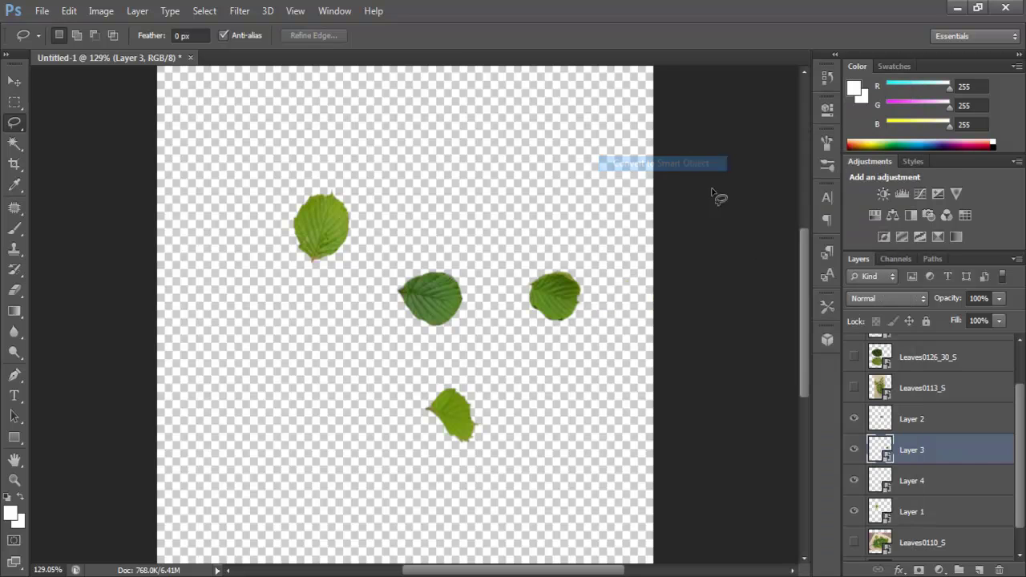
pyautogui.click(927, 425)
pyautogui.rightClick(922, 424)
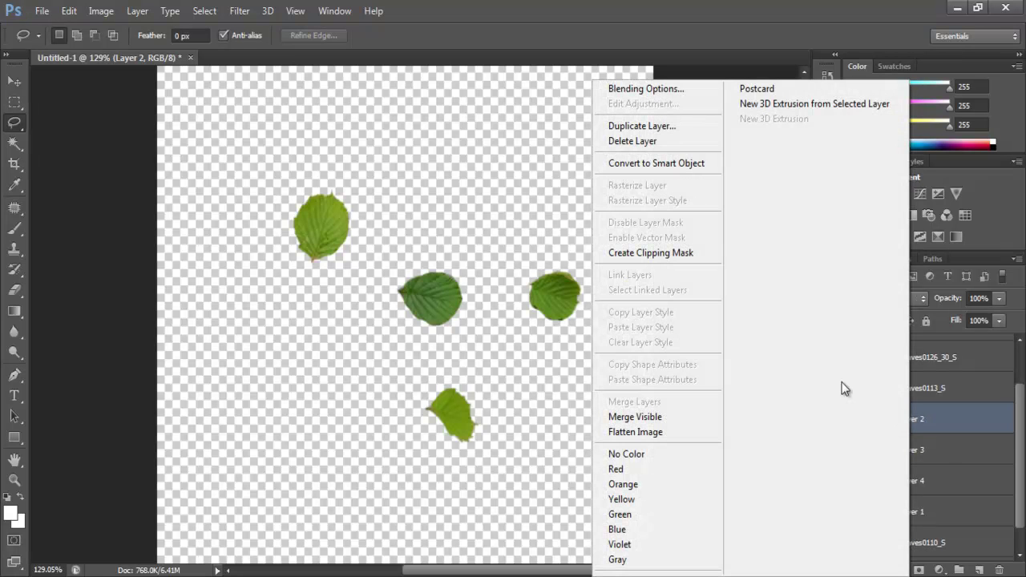
pyautogui.click(695, 165)
# Step: Show the branch layer and hide the four leaf layers, Layer 1 to Layer 4
pyautogui.scroll(-2, 502, 236)
pyautogui.scroll(1, 490, 238)
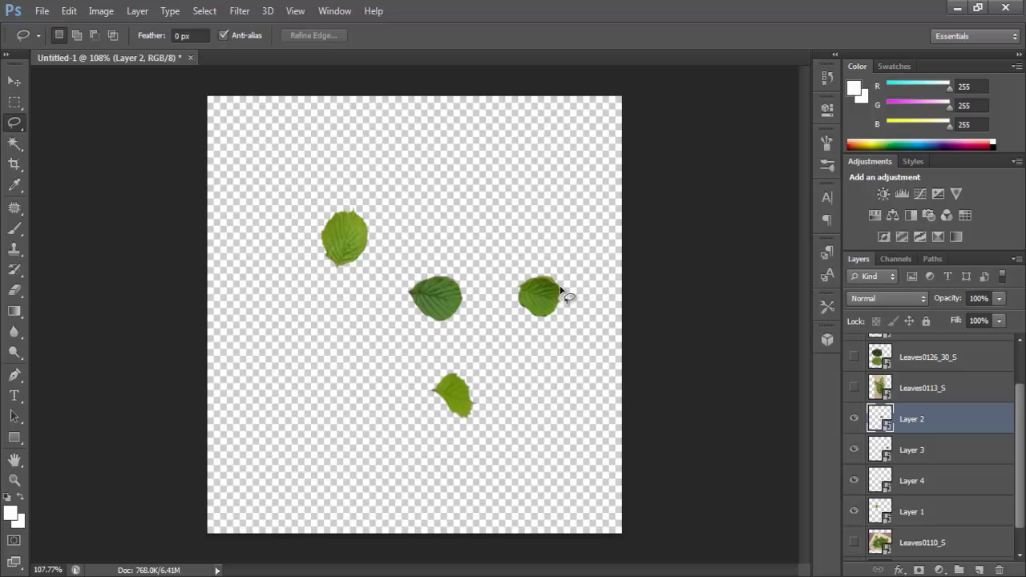
pyautogui.scroll(2, 963, 437)
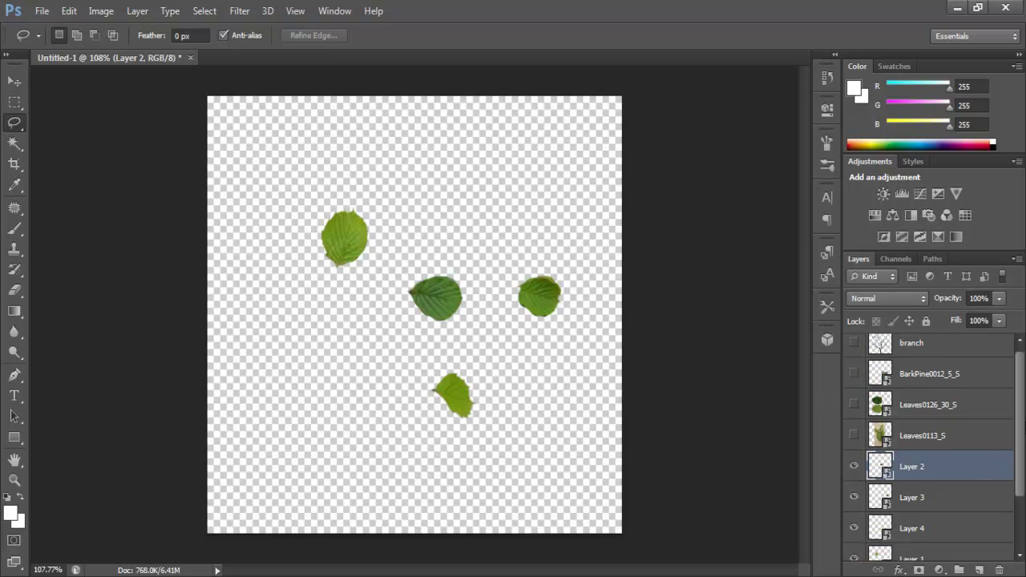
pyautogui.click(854, 350)
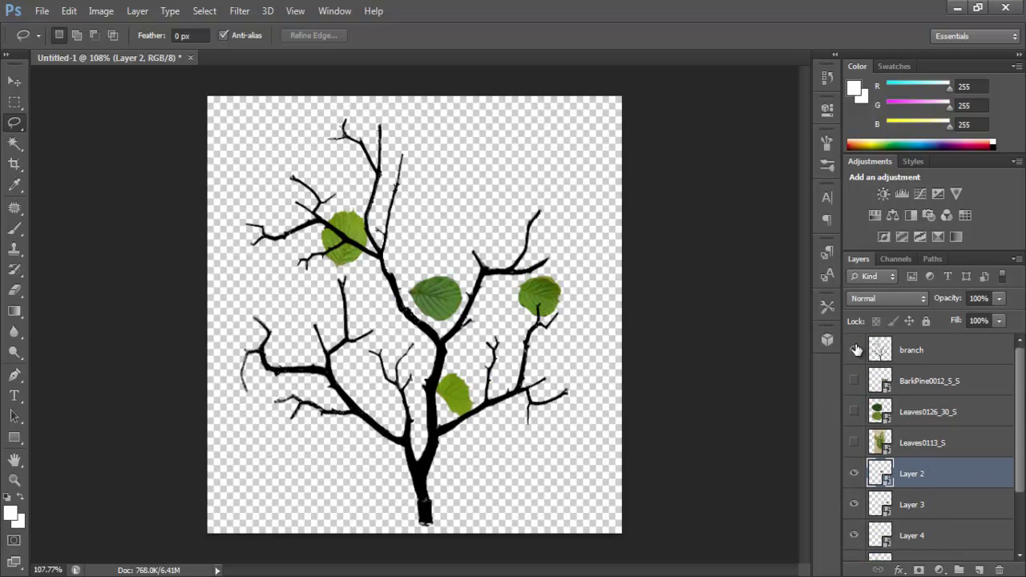
pyautogui.moveTo(1020, 427); pyautogui.dragTo(1001, 457)
pyautogui.click(853, 425)
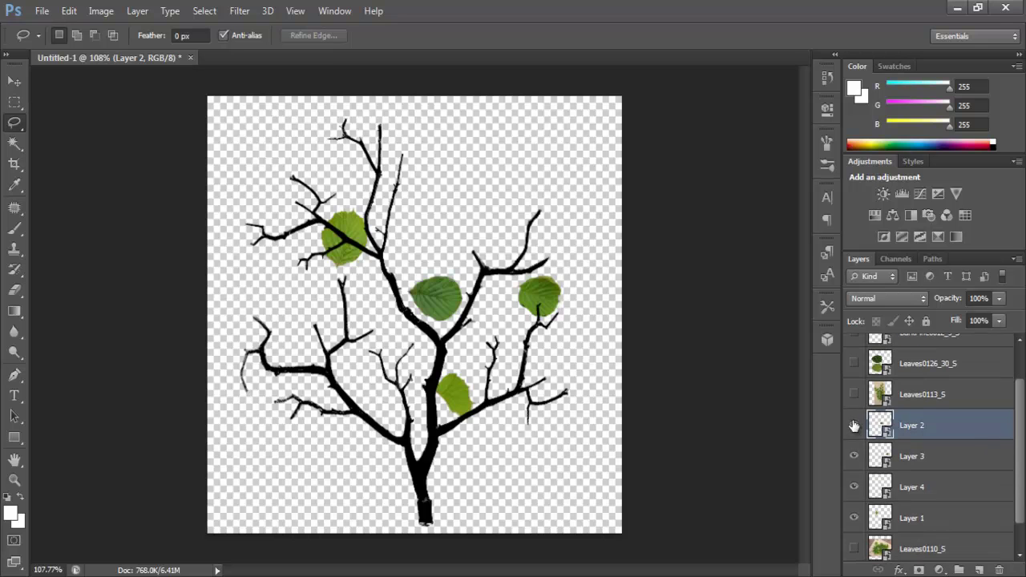
pyautogui.click(851, 456)
pyautogui.click(854, 487)
pyautogui.click(854, 518)
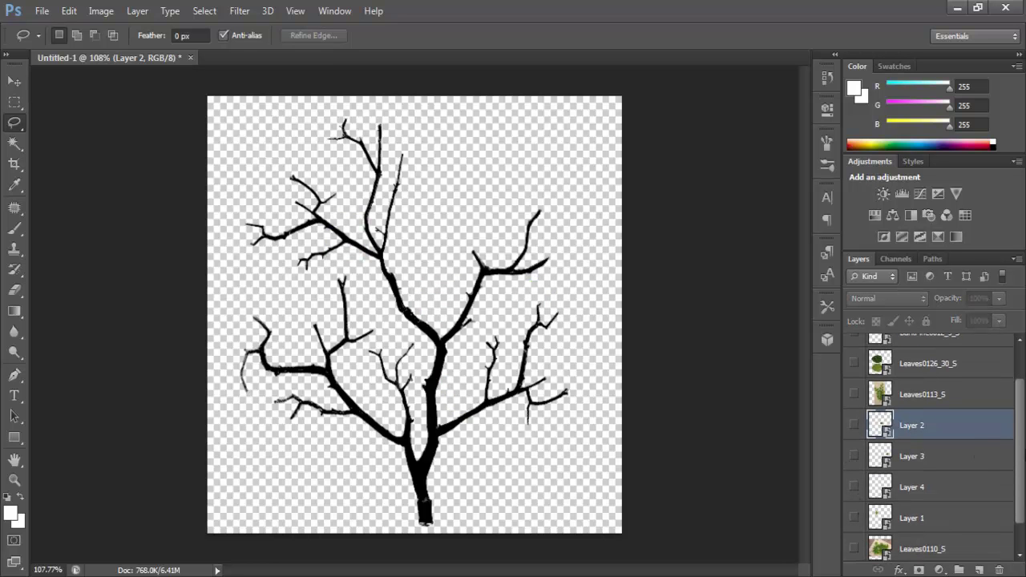
# Step: Show the white Background layer behind the branch silhouette
pyautogui.moveTo(1022, 460); pyautogui.dragTo(928, 427)
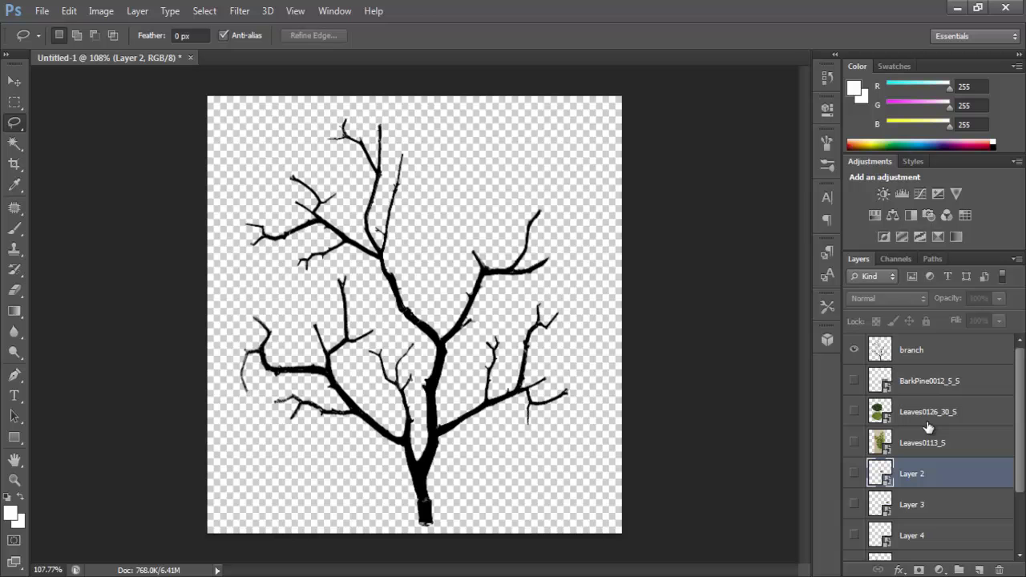
pyautogui.scroll(-3, 928, 427)
pyautogui.click(854, 545)
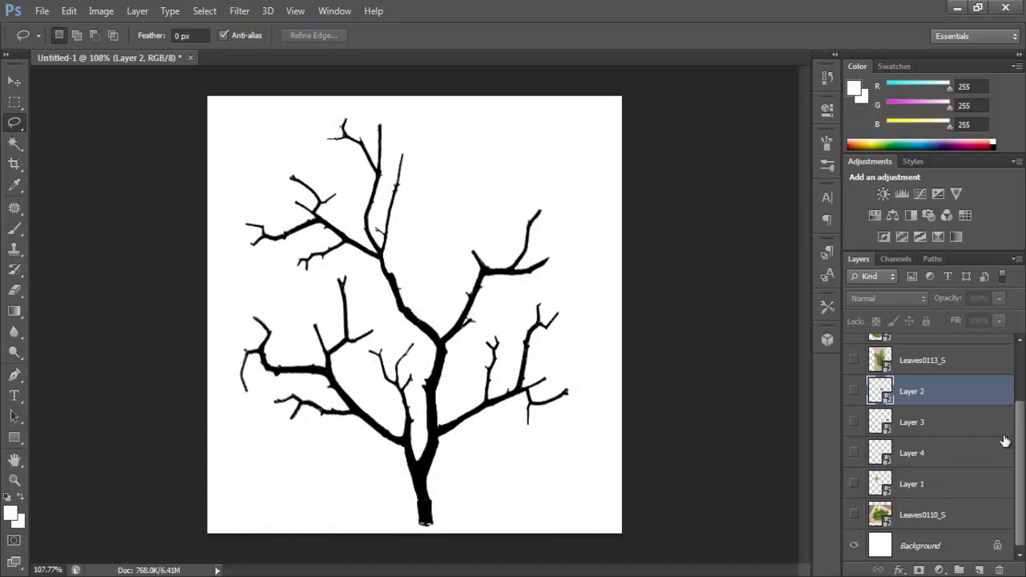
# Step: Add a new empty layer directly above the branch layer
pyautogui.moveTo(1023, 446); pyautogui.dragTo(1024, 370)
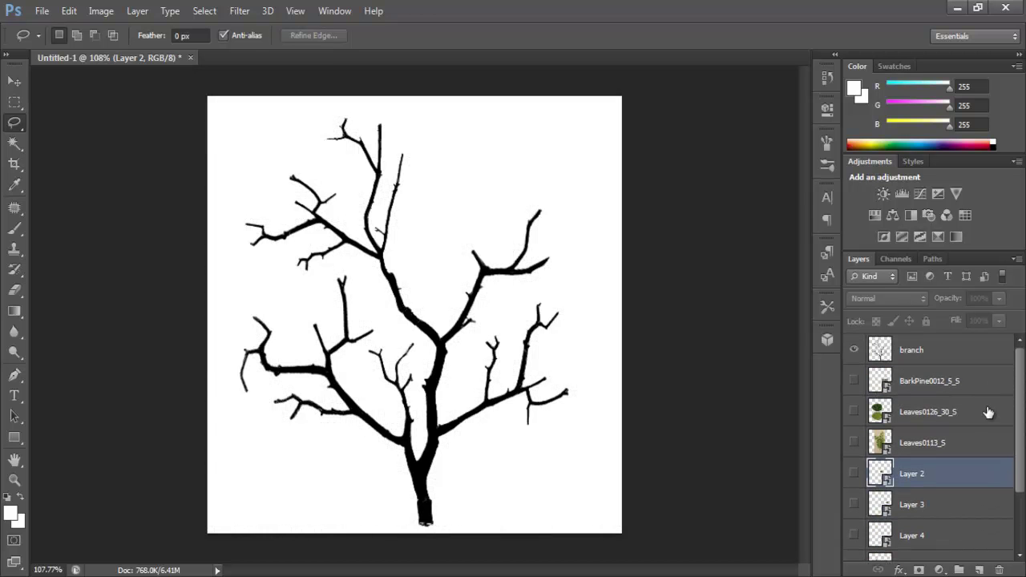
pyautogui.click(935, 371)
pyautogui.click(936, 354)
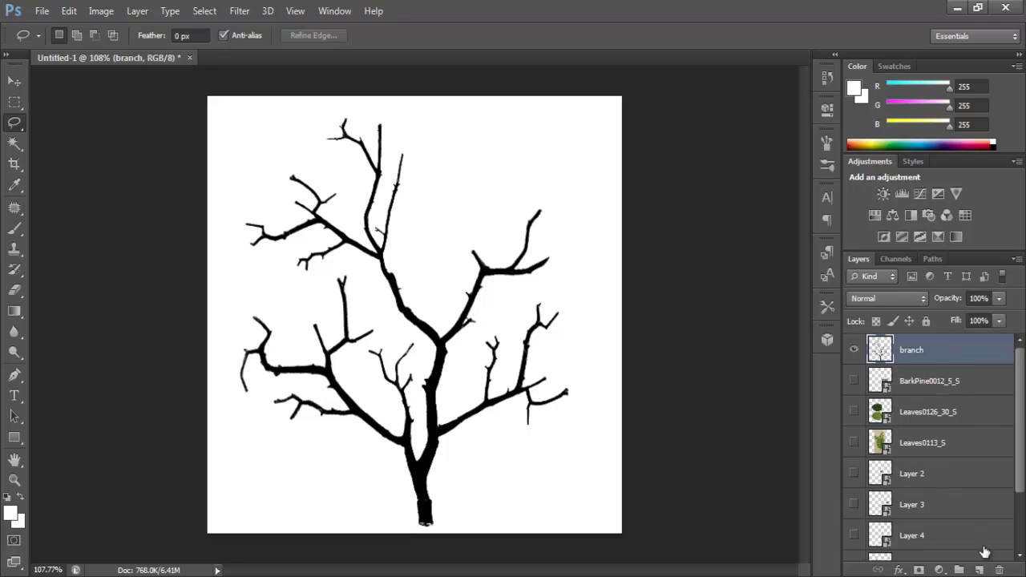
pyautogui.click(979, 570)
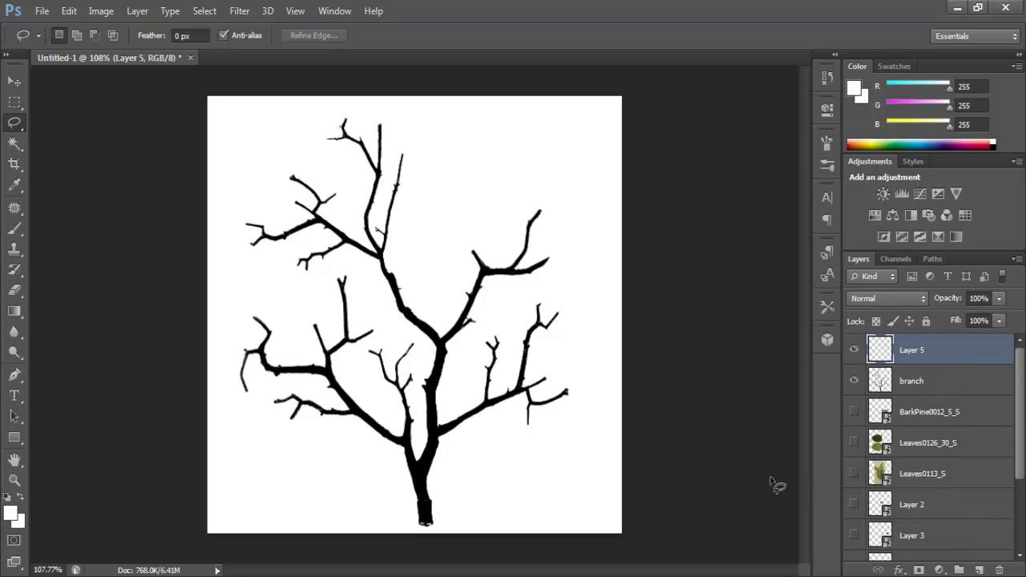
# Step: Reset the foreground and background colors to default black and white, and undo a trial black fill of the new layer
pyautogui.press('d')
pyautogui.hotkey('alt', 'BackSpace')
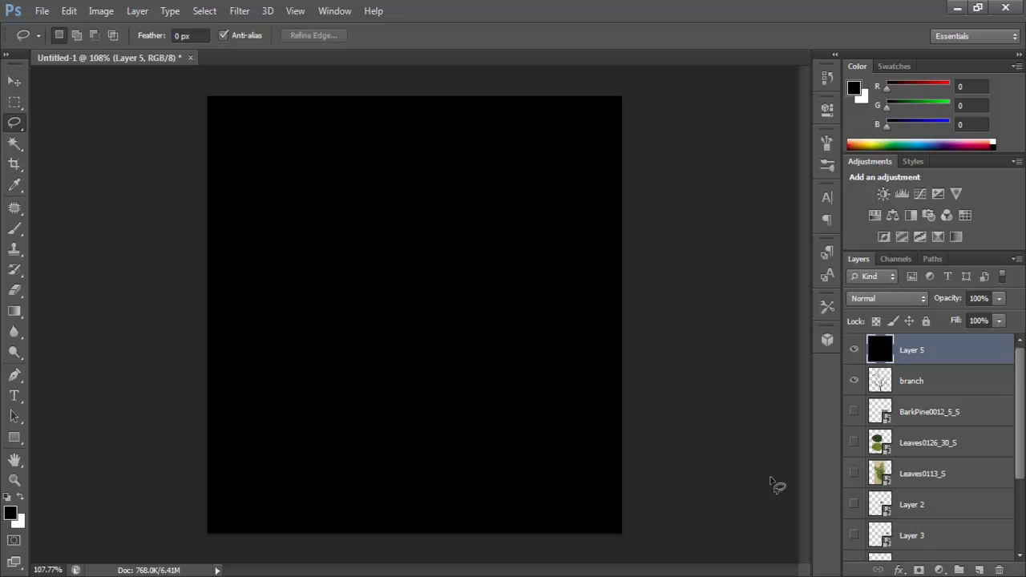
pyautogui.hotkey('ctrl', 'z')
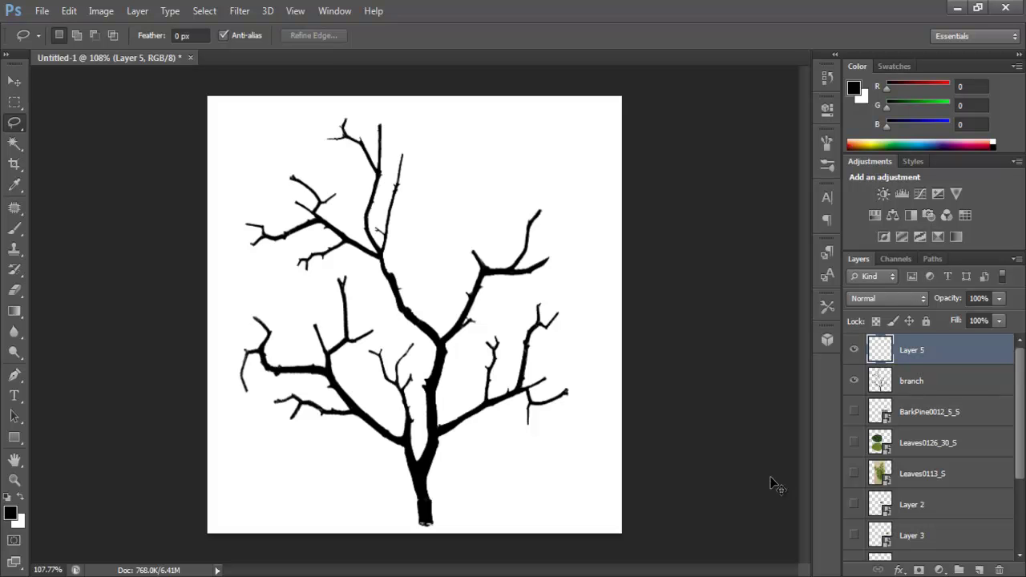
# Step: Fill Layer 5 above the branch with the white background color and hide it
pyautogui.hotkey('ctrl', 'BackSpace')
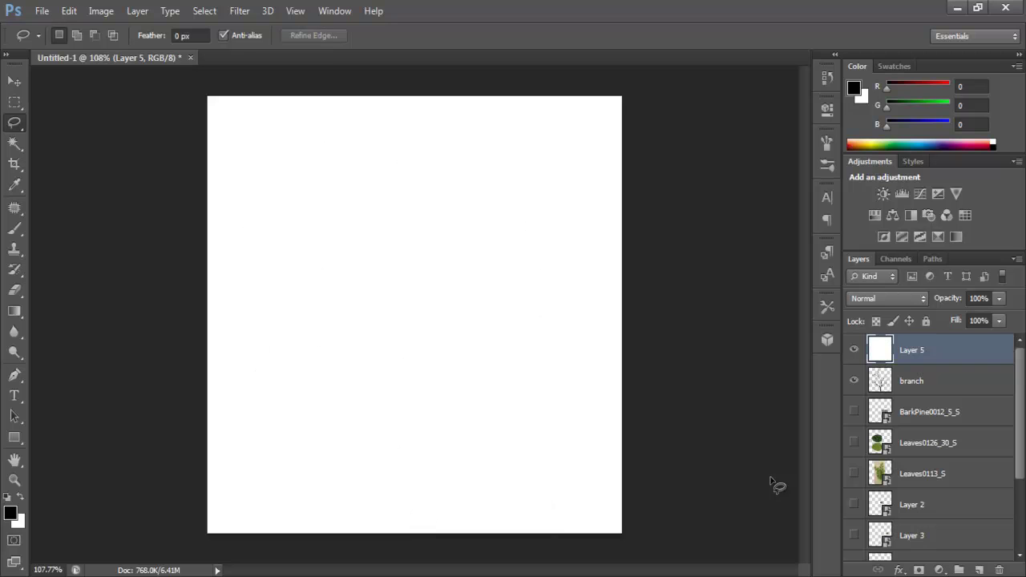
pyautogui.click(854, 353)
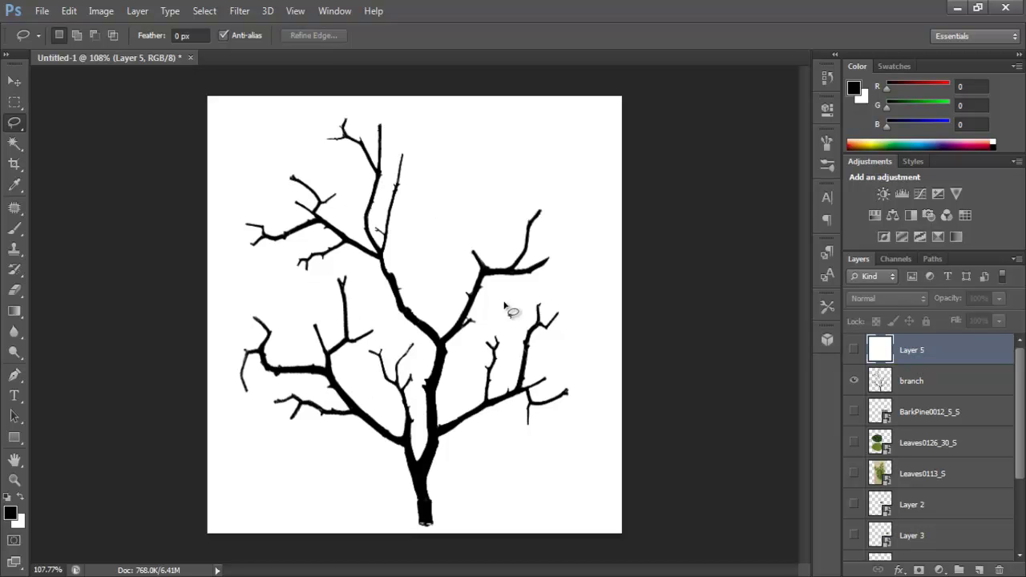
pyautogui.click(855, 382)
pyautogui.click(855, 382)
pyautogui.scroll(-3, 997, 489)
pyautogui.scroll(3, 1018, 401)
# Step: Load the Blue channel's white area around the branch as a selection, and return to the RGB composite and the layers
pyautogui.click(900, 258)
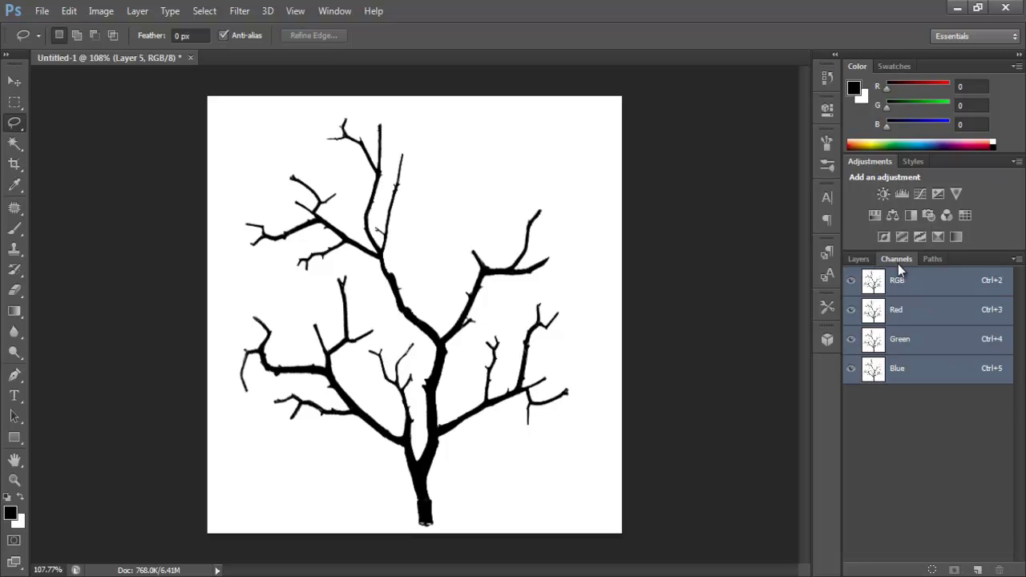
pyautogui.click(899, 369)
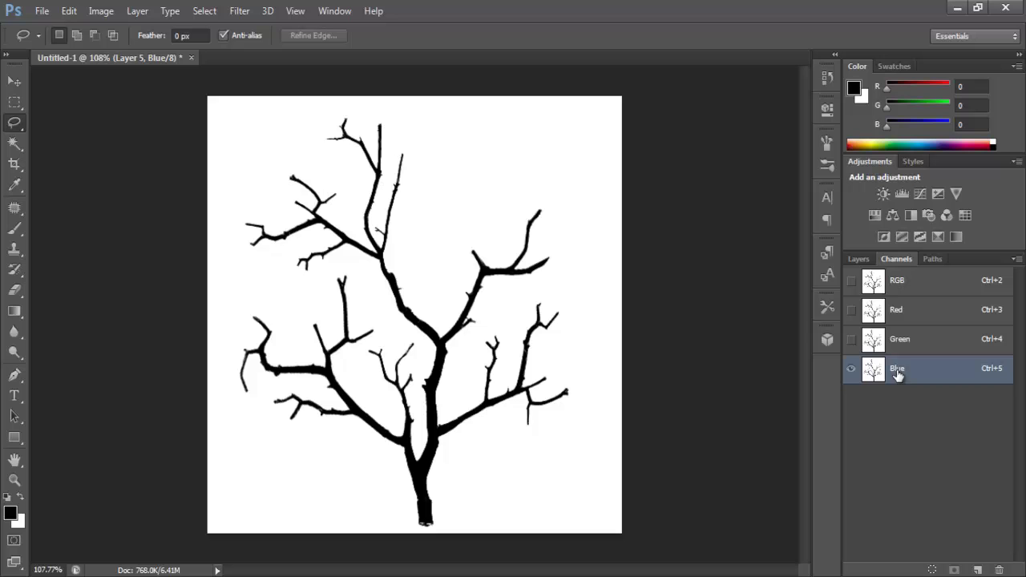
pyautogui.click(915, 319)
pyautogui.click(911, 341)
pyautogui.moveTo(882, 370); pyautogui.dragTo(880, 383)
pyautogui.keyDown('ctrl'); pyautogui.click(875, 382); pyautogui.keyUp('ctrl')
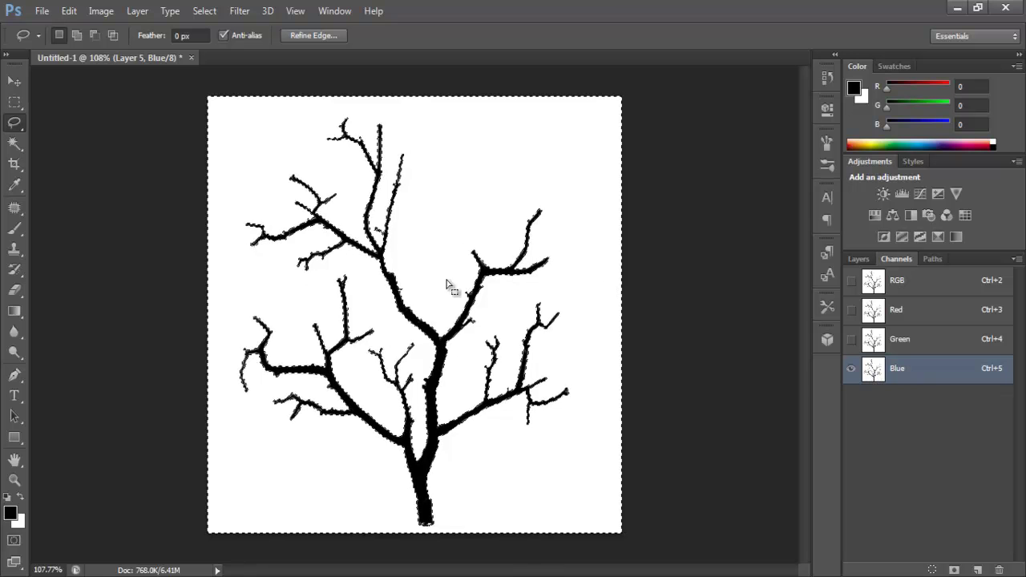
pyautogui.click(910, 282)
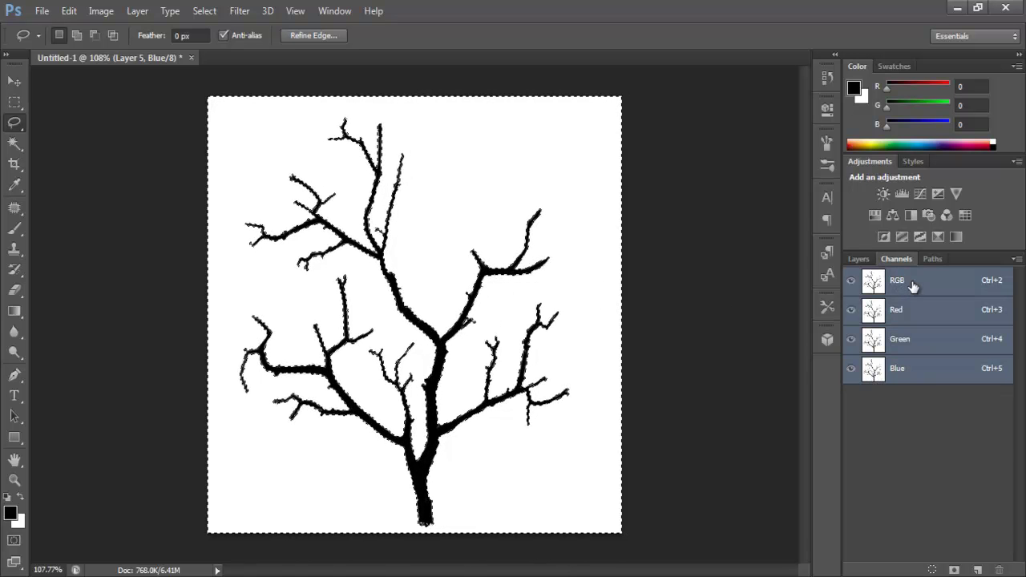
pyautogui.click(859, 259)
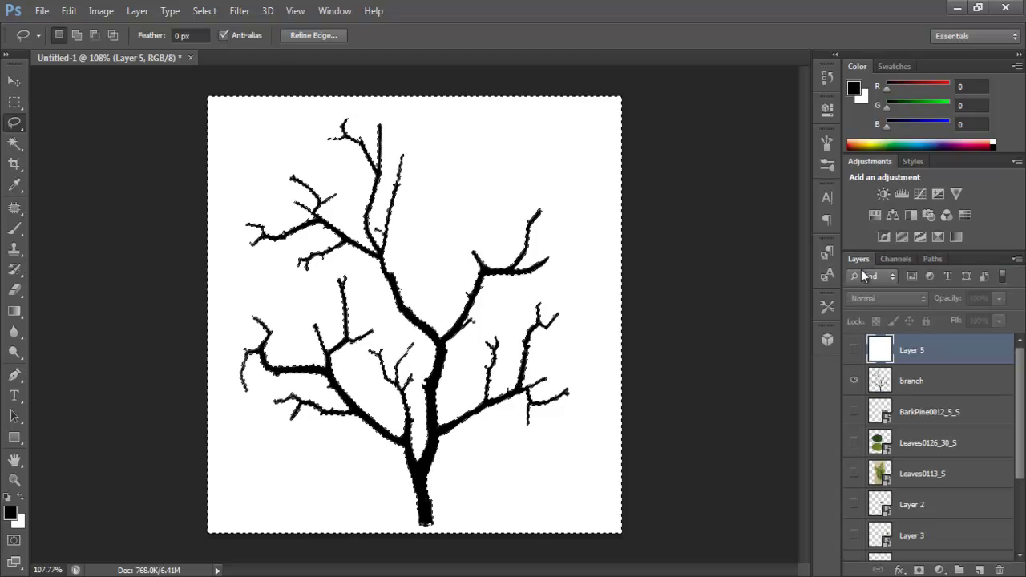
# Step: Show Layer 5, add a layer mask to it from the active selection, and hide the branch layer
pyautogui.click(854, 350)
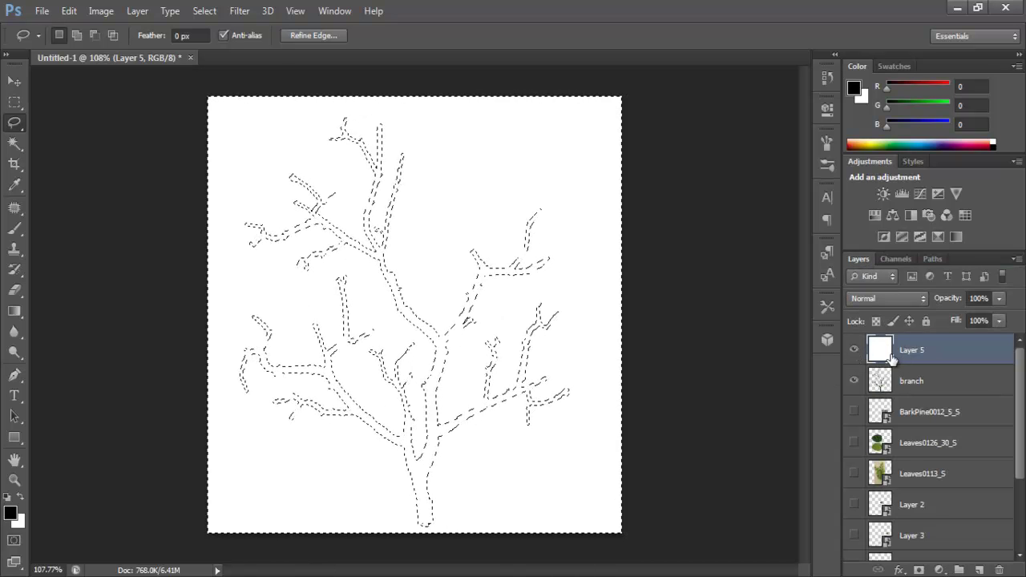
pyautogui.click(920, 570)
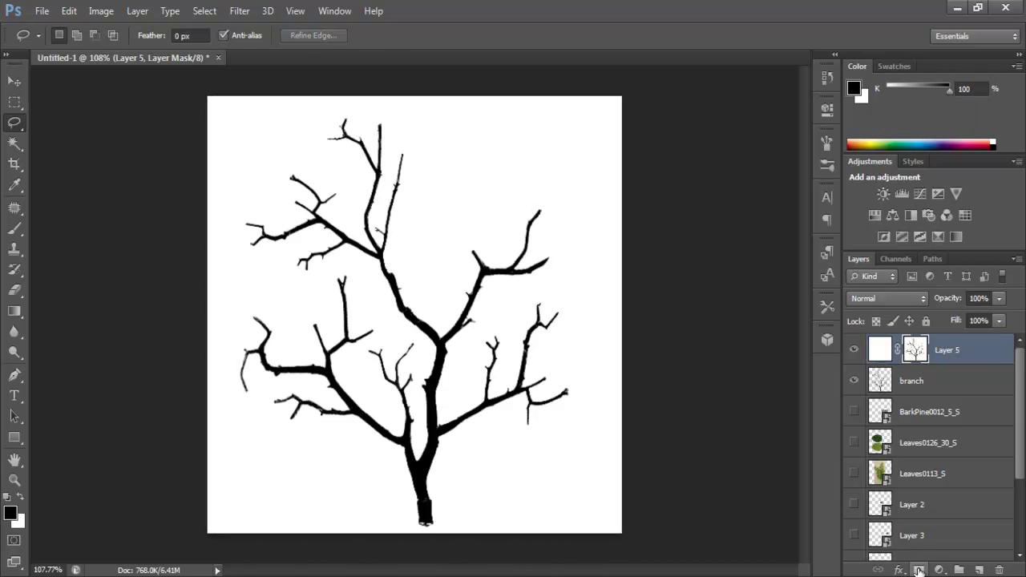
pyautogui.click(854, 381)
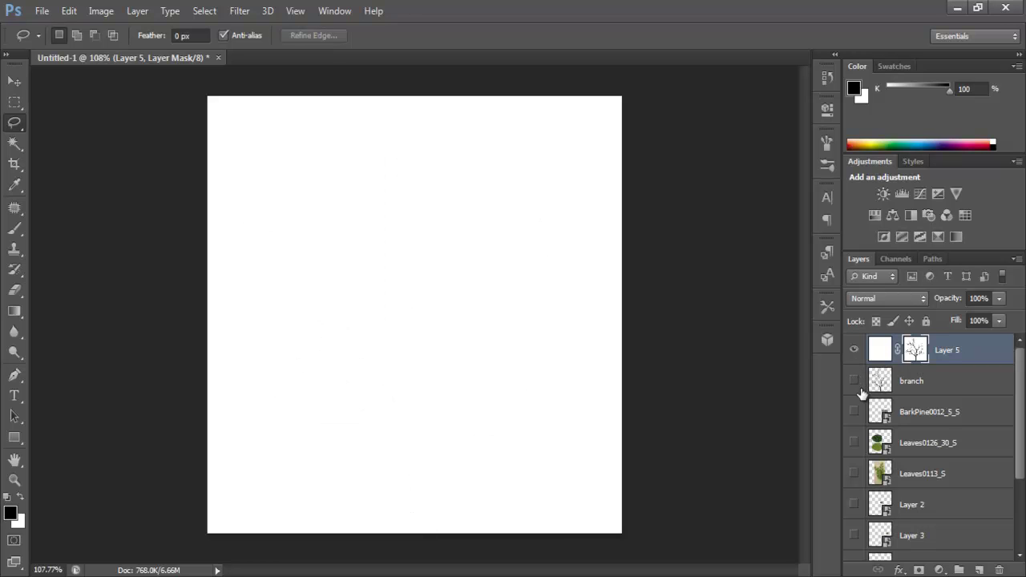
# Step: Preview the Leaves0110_S photo through the branch-shaped cutout of Layer 5, and hide the photo again
pyautogui.scroll(-4, 1000, 514)
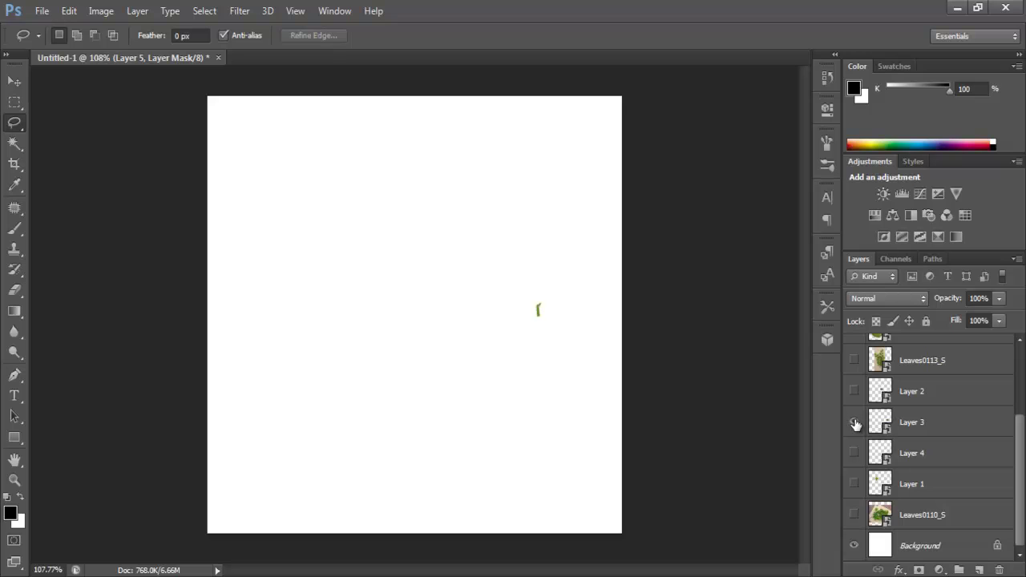
pyautogui.click(855, 515)
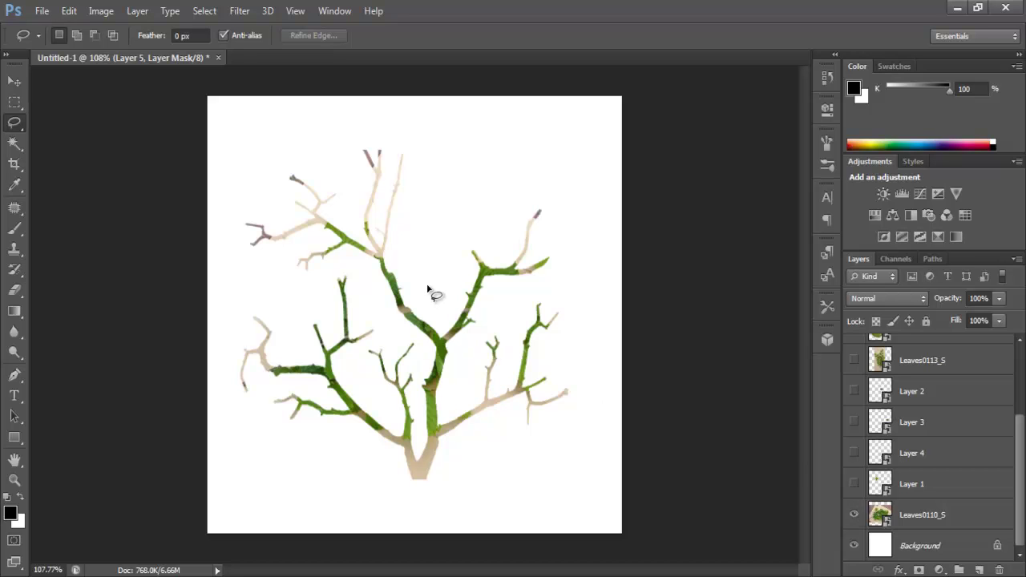
pyautogui.moveTo(425, 300); pyautogui.dragTo(449, 316)
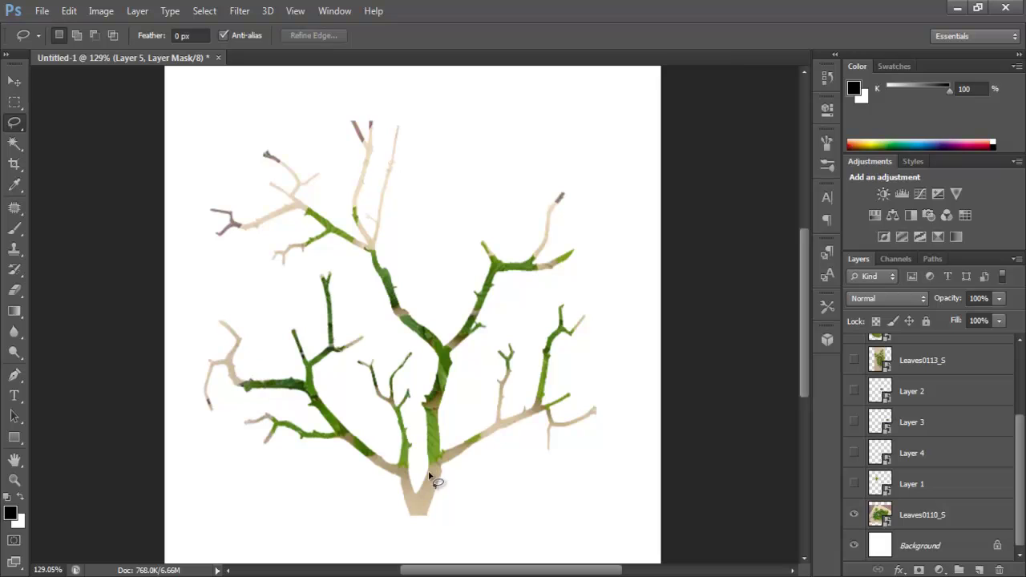
pyautogui.click(855, 514)
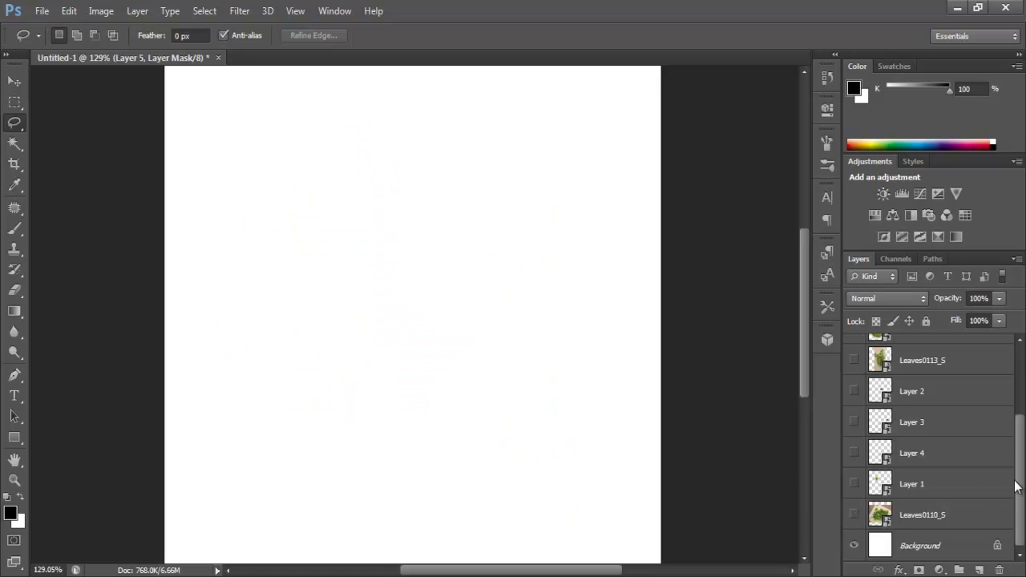
# Step: Show the BarkPine0012_5_S layer beneath the masked Layer 5, checking the bark image briefly on its own
pyautogui.scroll(4, 998, 398)
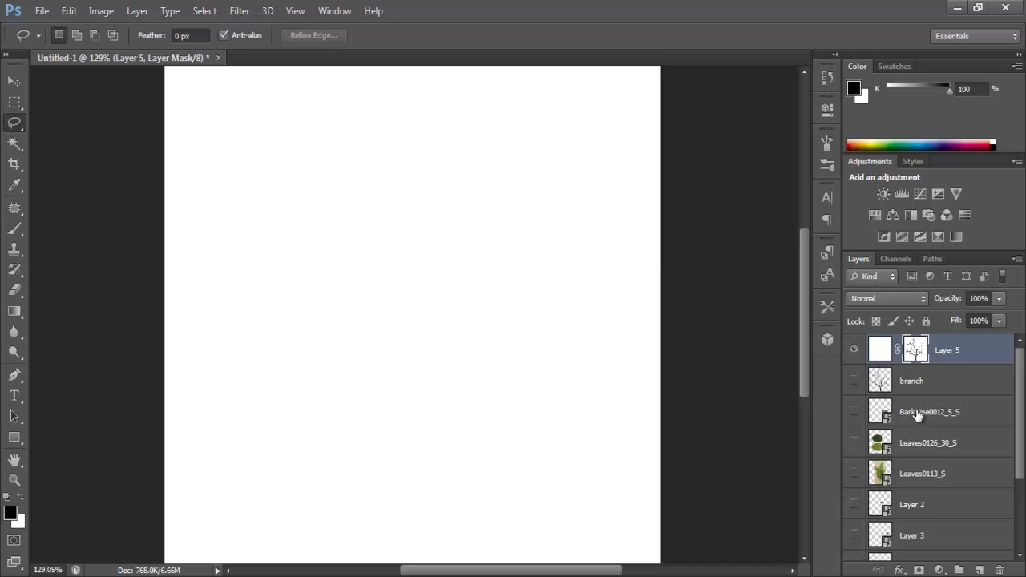
pyautogui.click(911, 414)
pyautogui.click(854, 411)
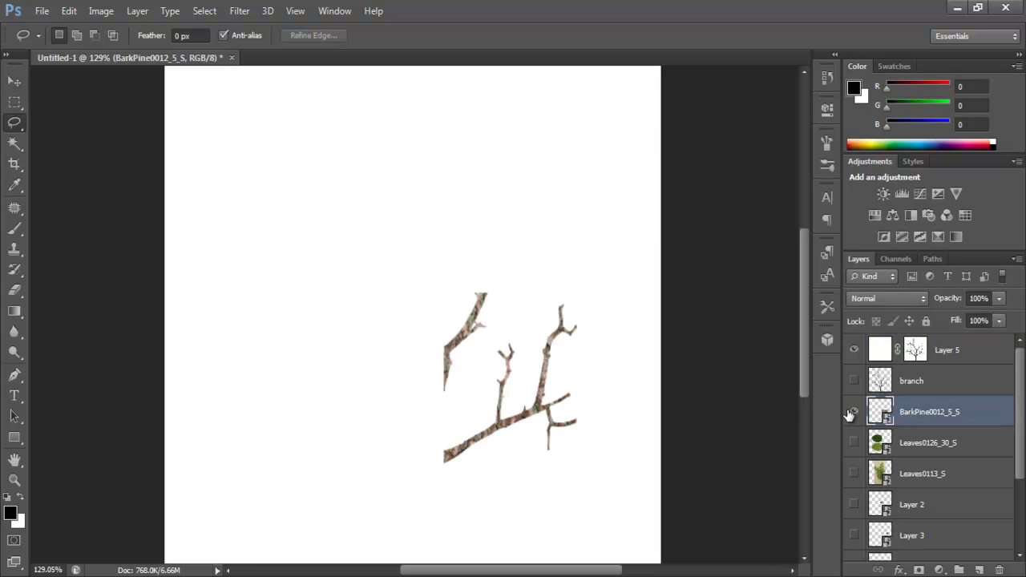
pyautogui.keyDown('alt'); pyautogui.click(855, 412); pyautogui.keyUp('alt')
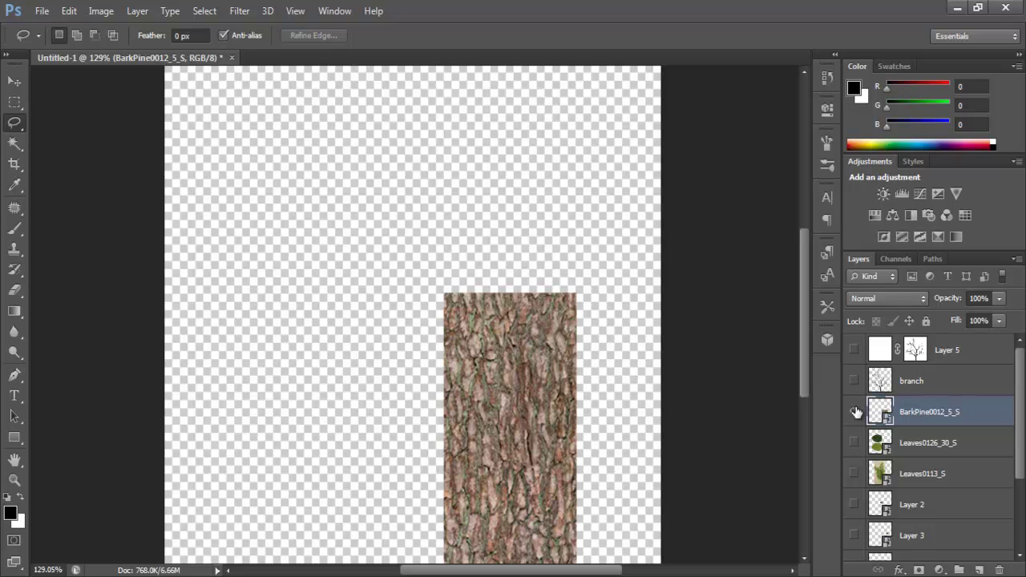
pyautogui.keyDown('alt'); pyautogui.click(855, 411); pyautogui.keyUp('alt')
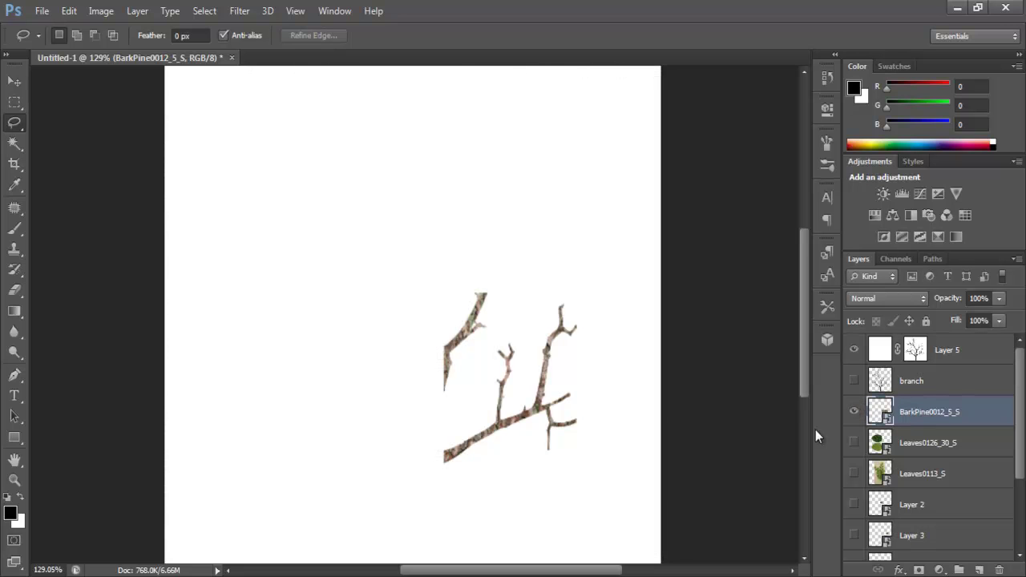
# Step: Scale the bark image proportionally to 29.14% and place it over the lower trunk of the branch cutout
pyautogui.hotkey('ctrl', 't')
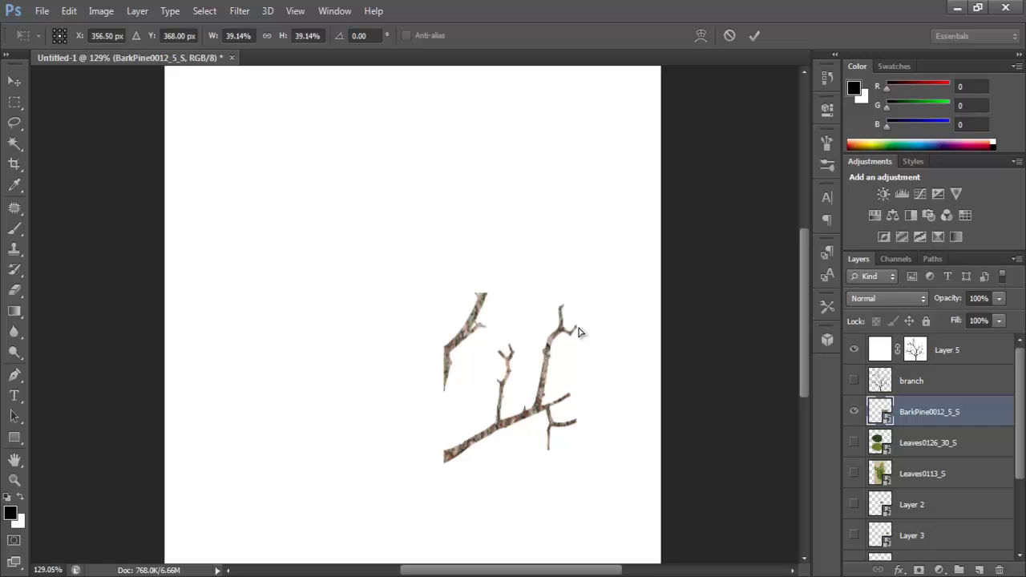
pyautogui.moveTo(572, 292); pyautogui.dragTo(518, 355)
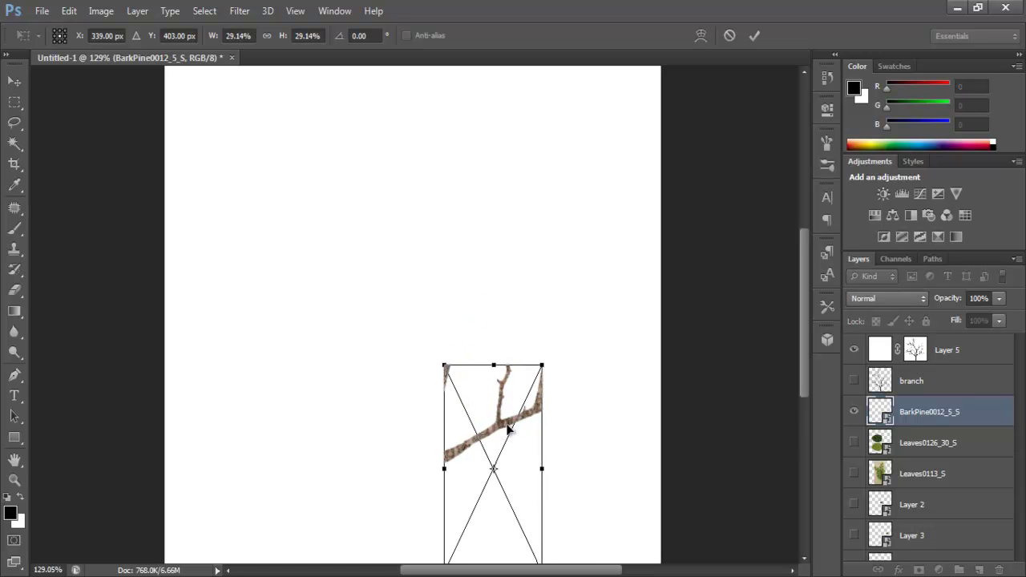
pyautogui.moveTo(504, 429); pyautogui.dragTo(432, 428)
pyautogui.press('Return')
pyautogui.press('l')
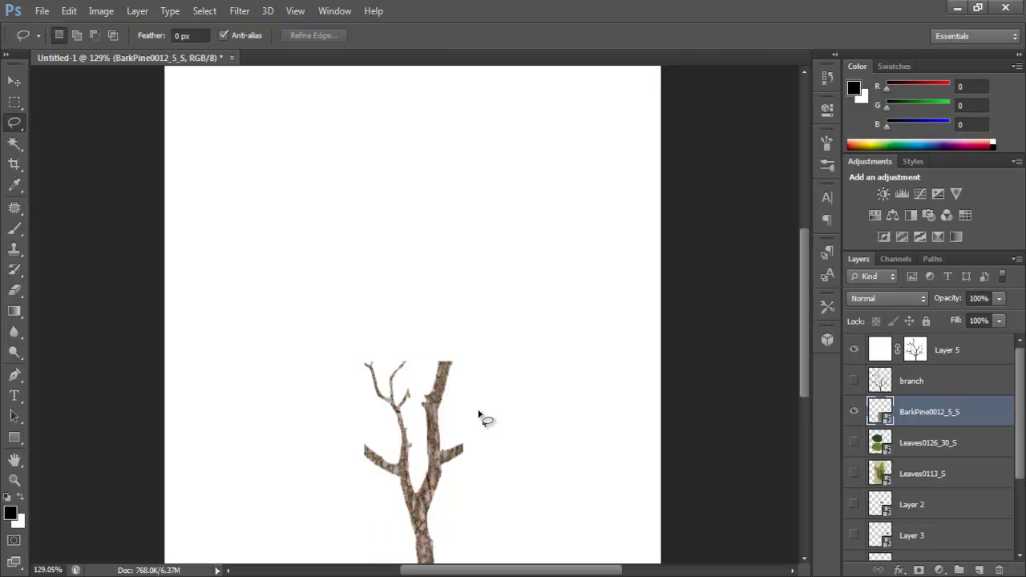
# Step: Duplicate the bark layer nine times with the Move tool active, and spread the pieces so bark fills the entire branch cutout
pyautogui.click(14, 84)
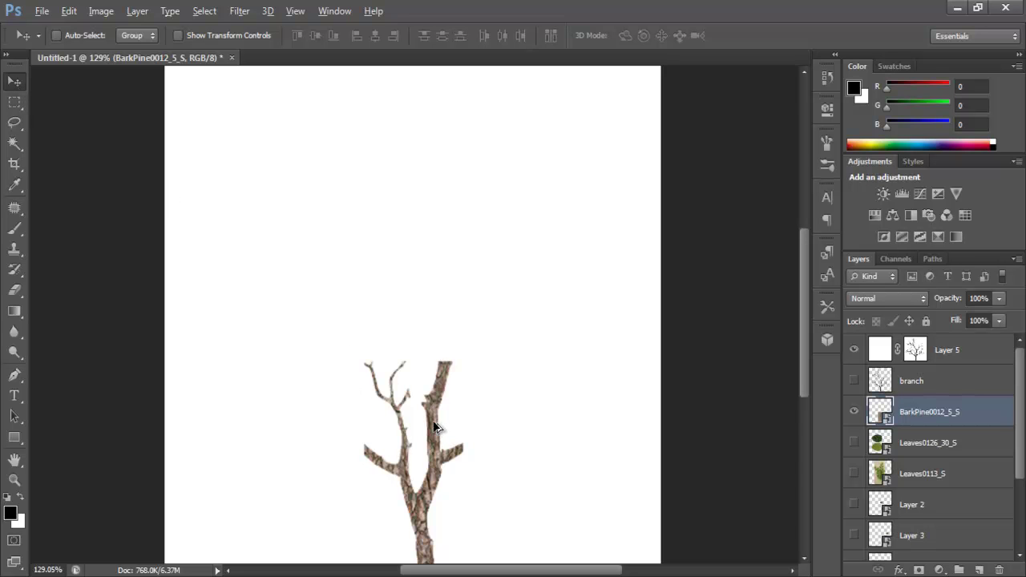
pyautogui.moveTo(431, 422); pyautogui.dragTo(287, 232)
pyautogui.hotkey('ctrl', 'j')
pyautogui.hotkey('ctrl', 'j')
pyautogui.hotkey('ctrl', 'j')
pyautogui.hotkey('ctrl', 'j')
pyautogui.hotkey('ctrl', 'j')
pyautogui.hotkey('ctrl', 'j')
pyautogui.moveTo(318, 272); pyautogui.dragTo(237, 245)
pyautogui.hotkey('ctrl', 'j')
pyautogui.hotkey('ctrl', 'j')
pyautogui.hotkey('ctrl', 'j')
pyautogui.moveTo(507, 348); pyautogui.dragTo(481, 342)
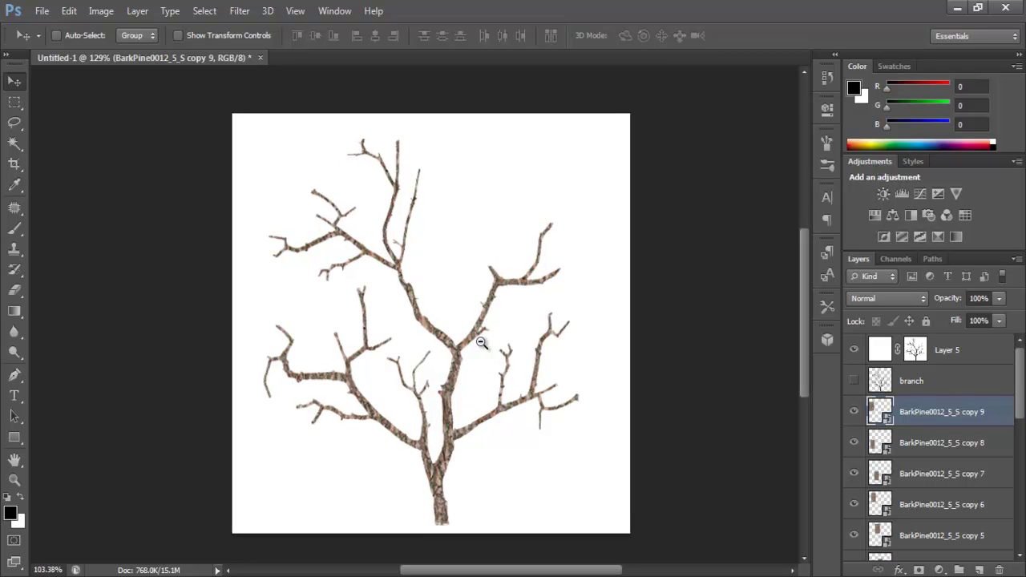